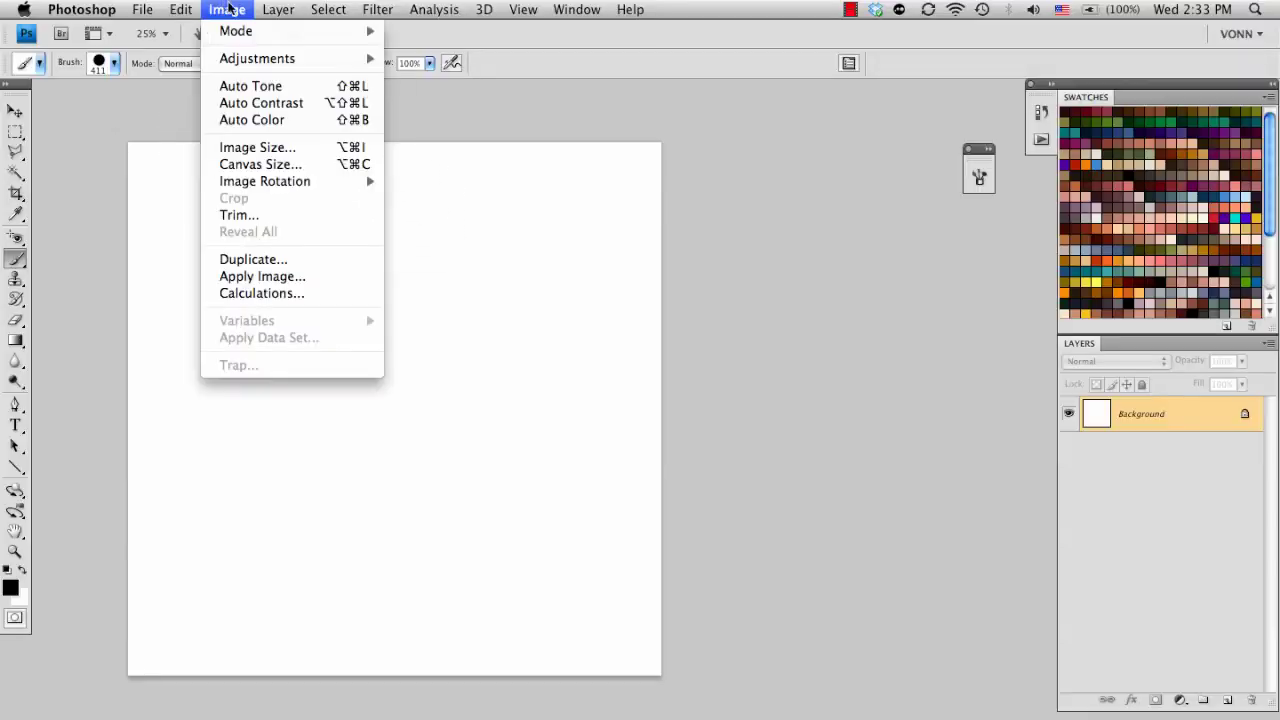
Confirm the canvas at 2400 × 2400 pixels and 300 pixels/inch in Image Size
click(259, 152)
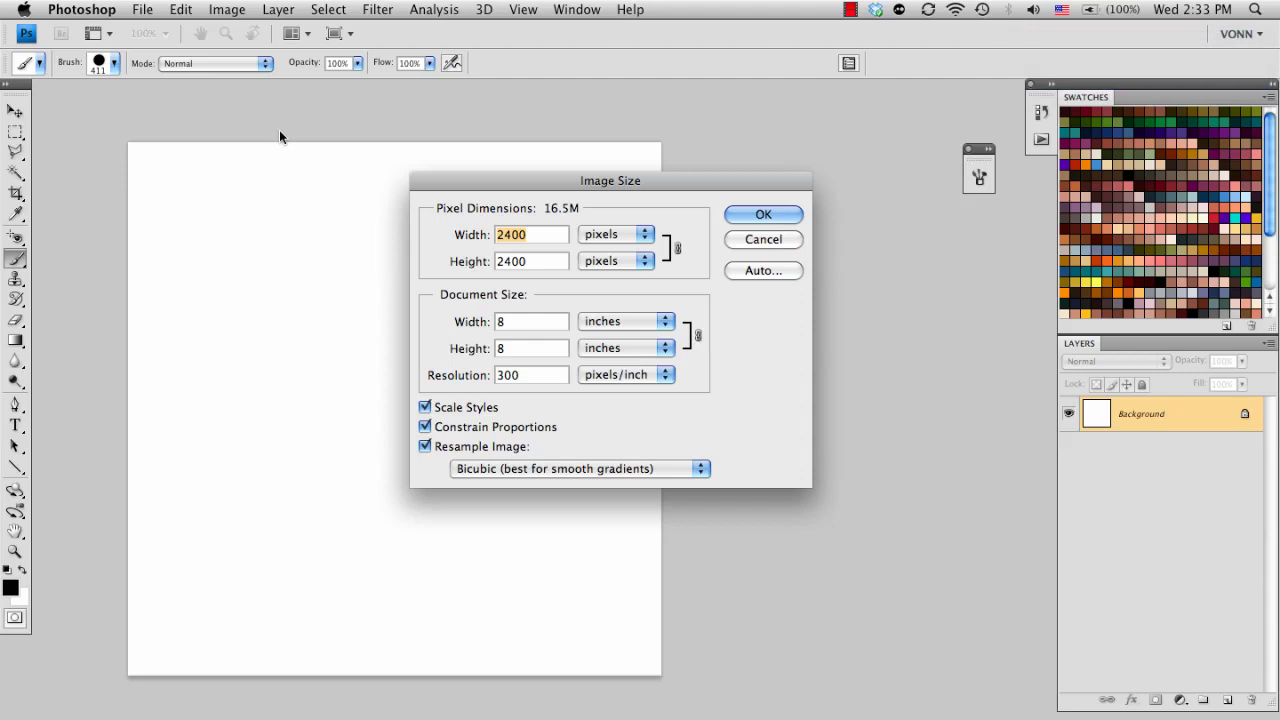
click(760, 213)
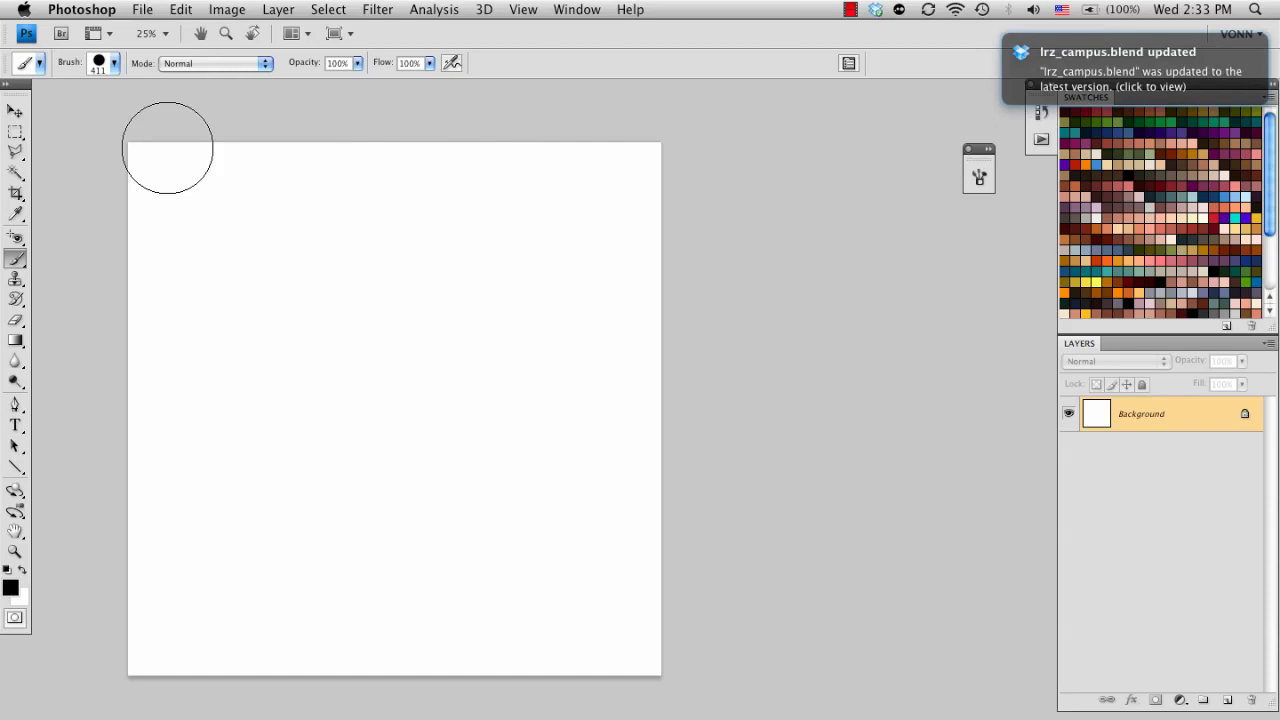
On a new Layer 1, outline a tall, narrow notched half-shell strip with the Polygonal Lasso
drag(15, 152, 60, 165)
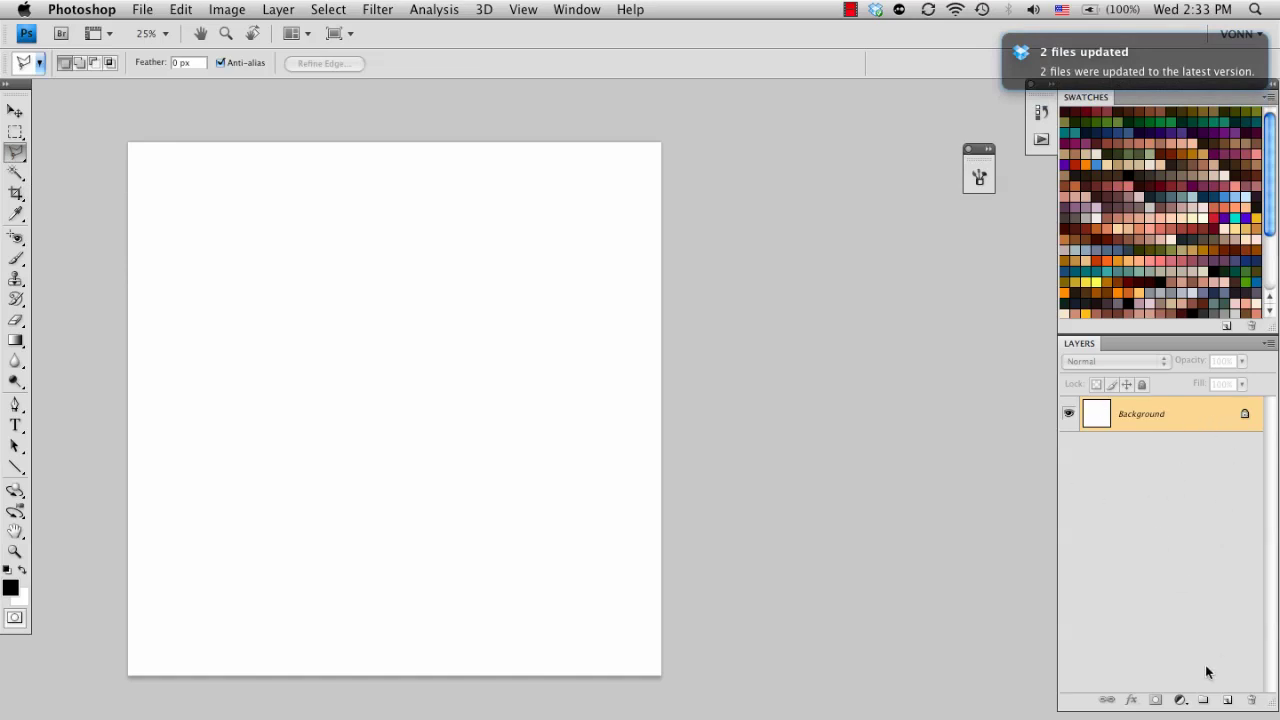
click(1227, 699)
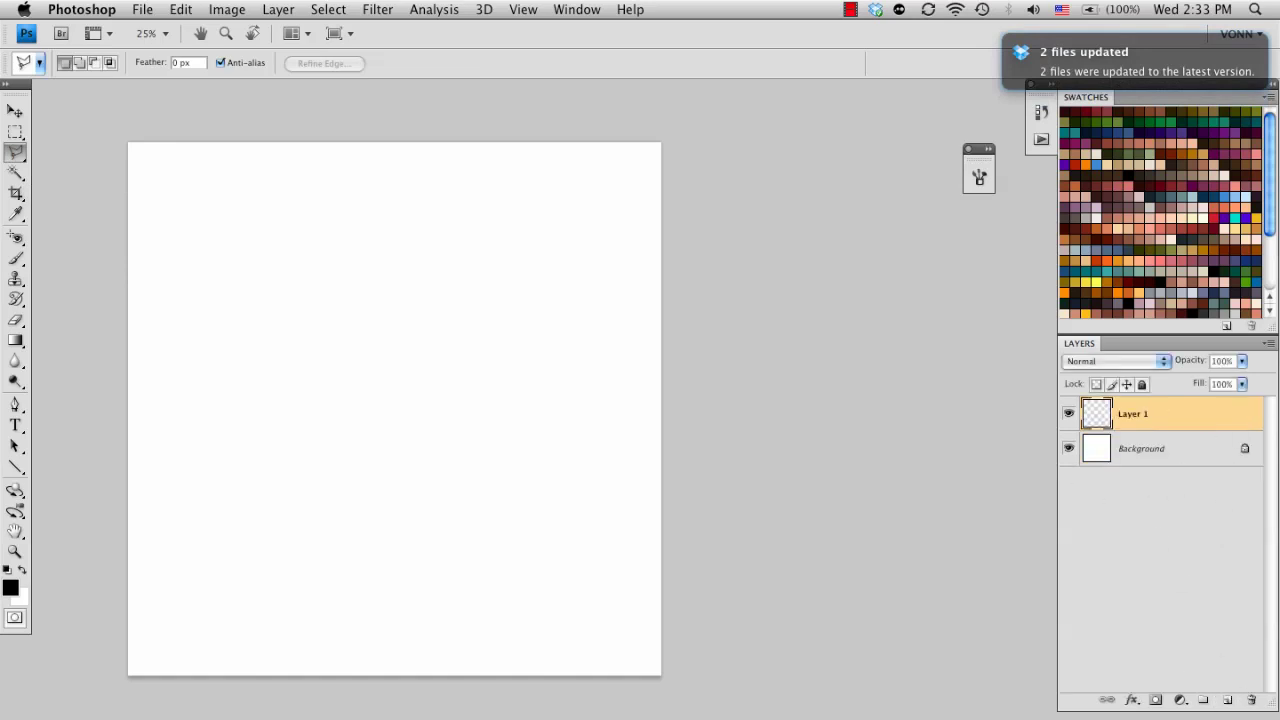
click(371, 156)
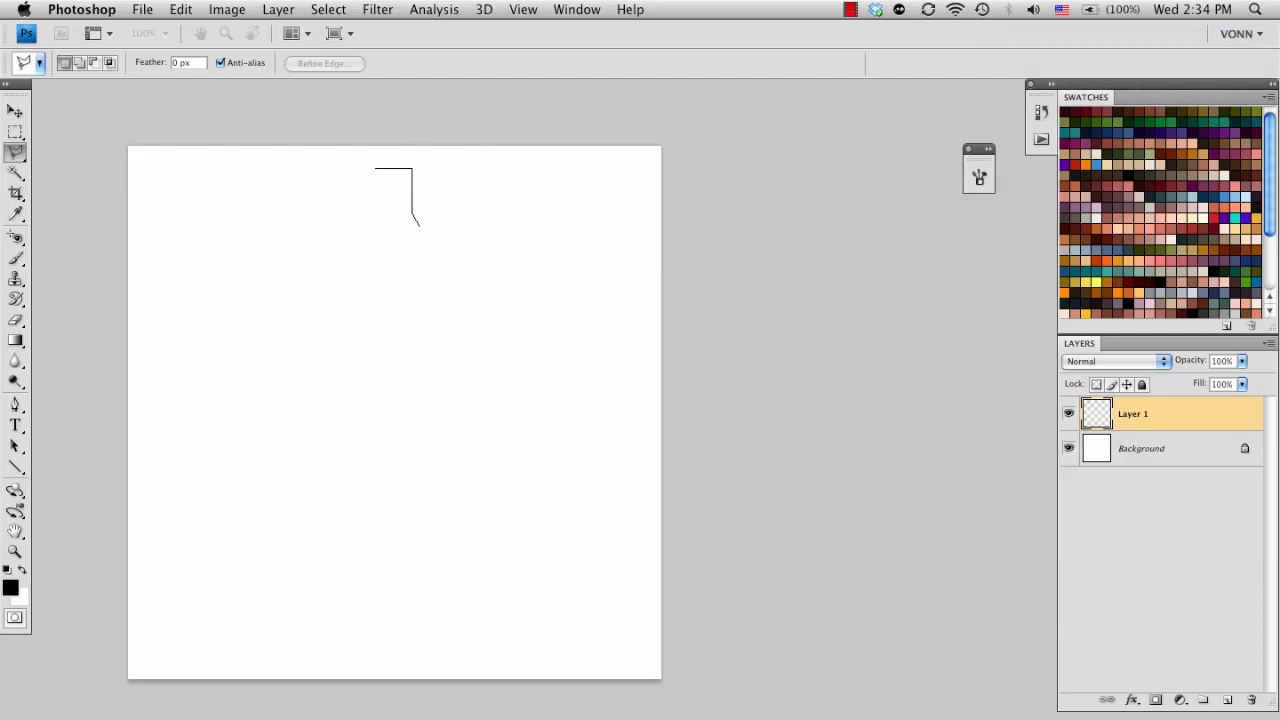
click(422, 222)
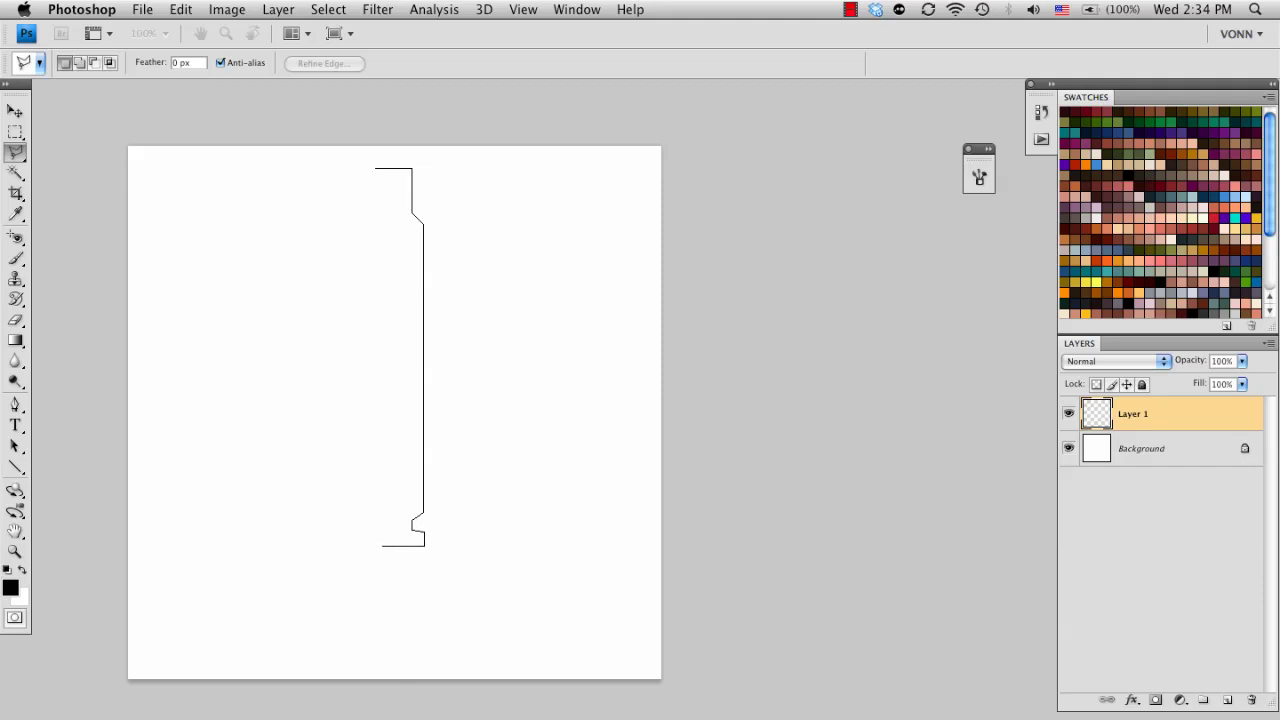
click(382, 546)
click(378, 169)
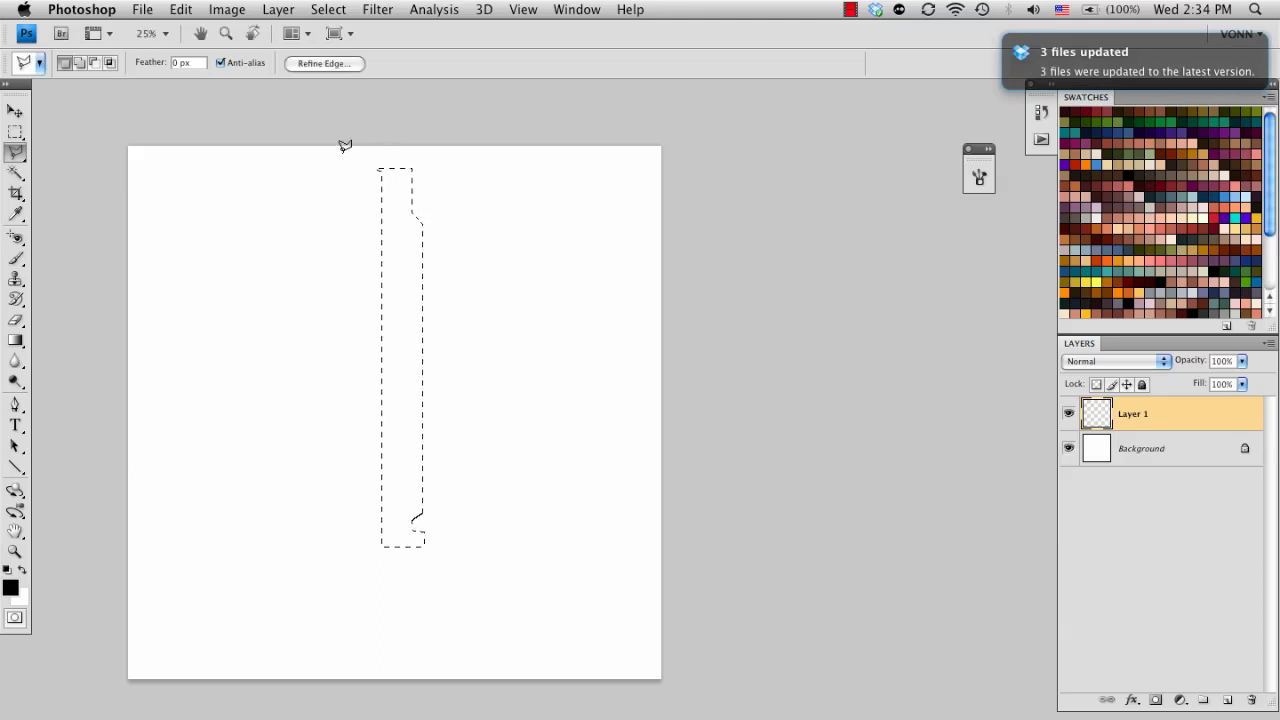
Paint the strip selection solid black with a large brush
key(b)
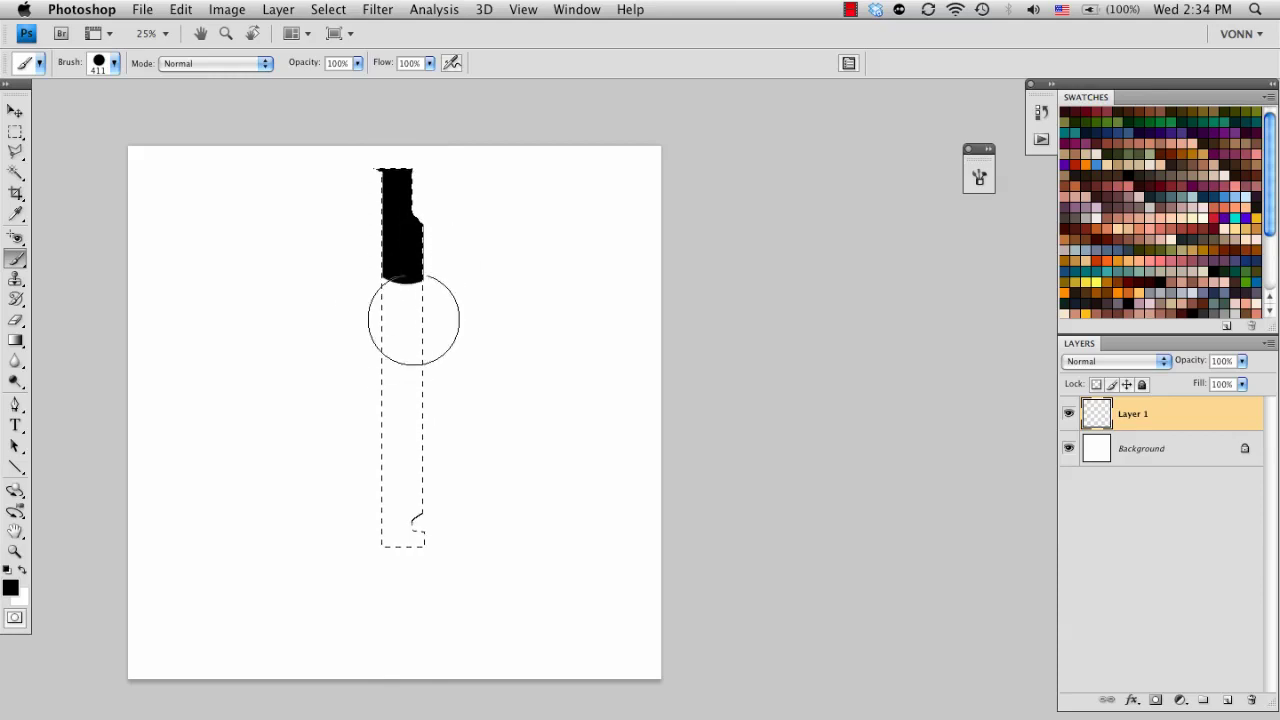
mouse_move(419, 363)
mouse_down()
mouse_move(397, 436)
mouse_move(403, 582)
mouse_up()
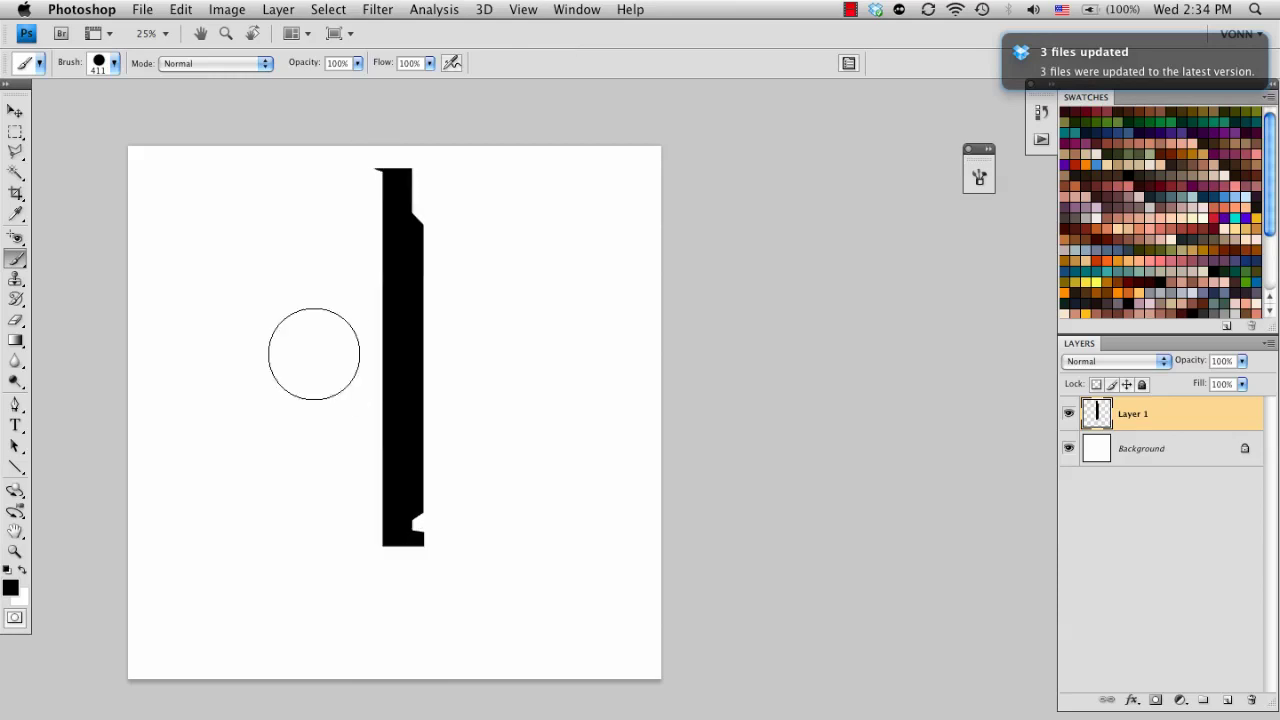
Move the upright black strip down and to the right with the Move tool
click(15, 110)
drag(440, 294, 408, 424)
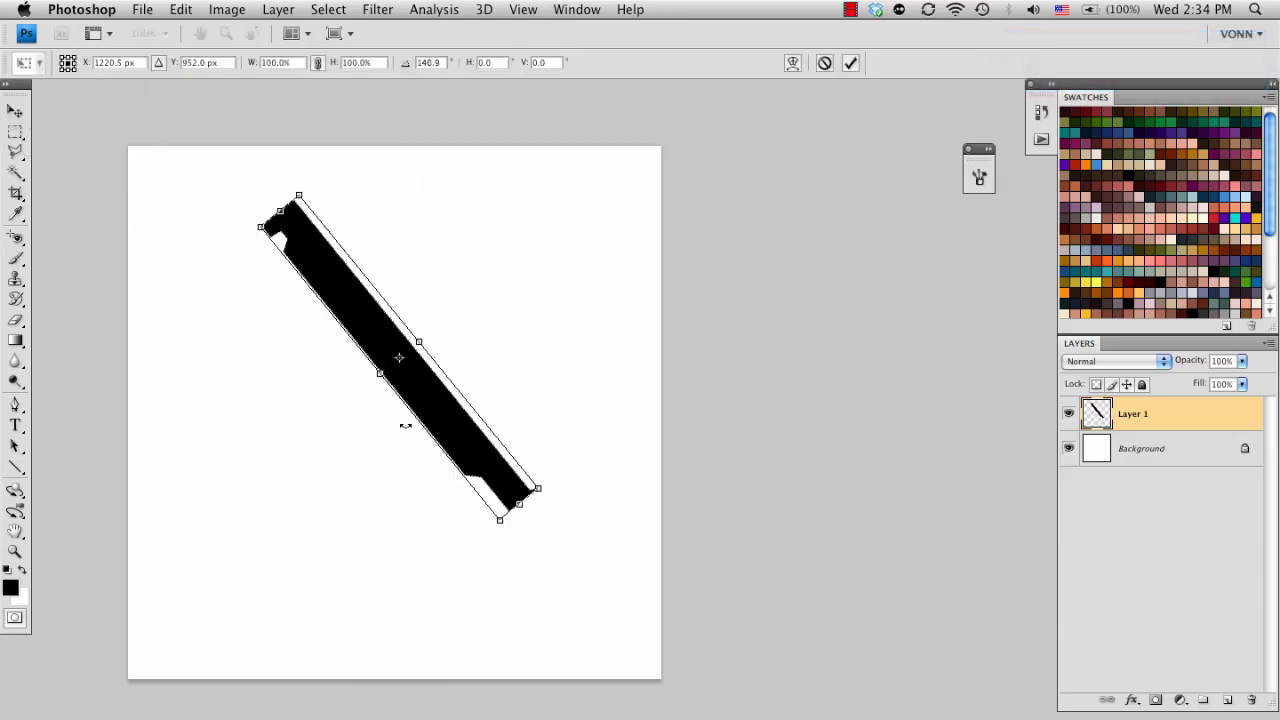
key(ctrl+z)
key(Return)
drag(503, 251, 517, 296)
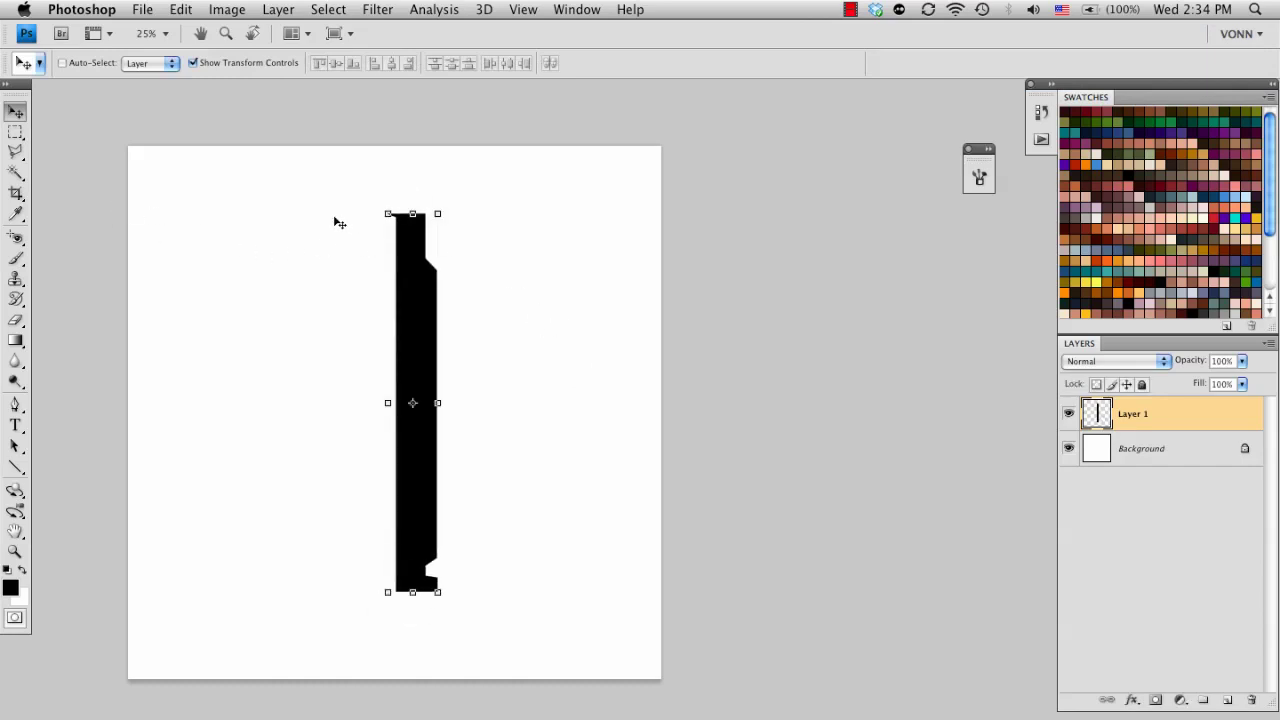
Copy the strip onto Layer 2 and flip the copy horizontally
key(ctrl+a)
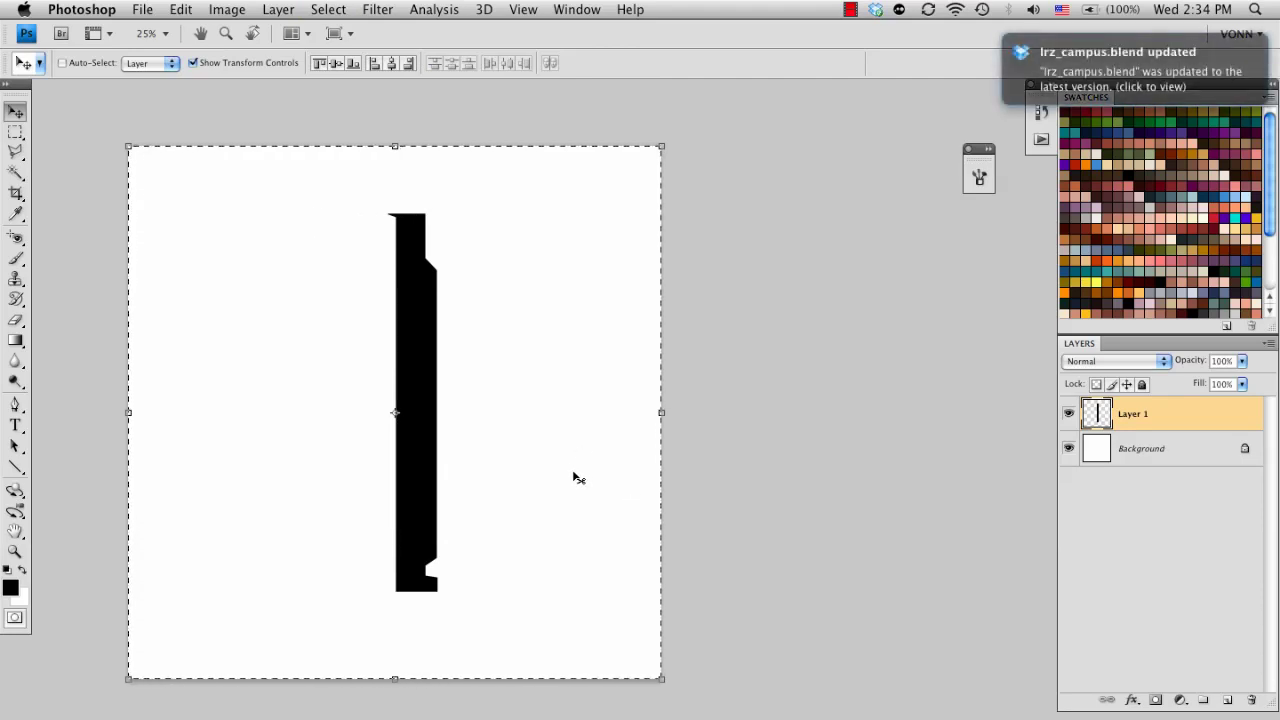
key(ctrl+c)
key(ctrl+v)
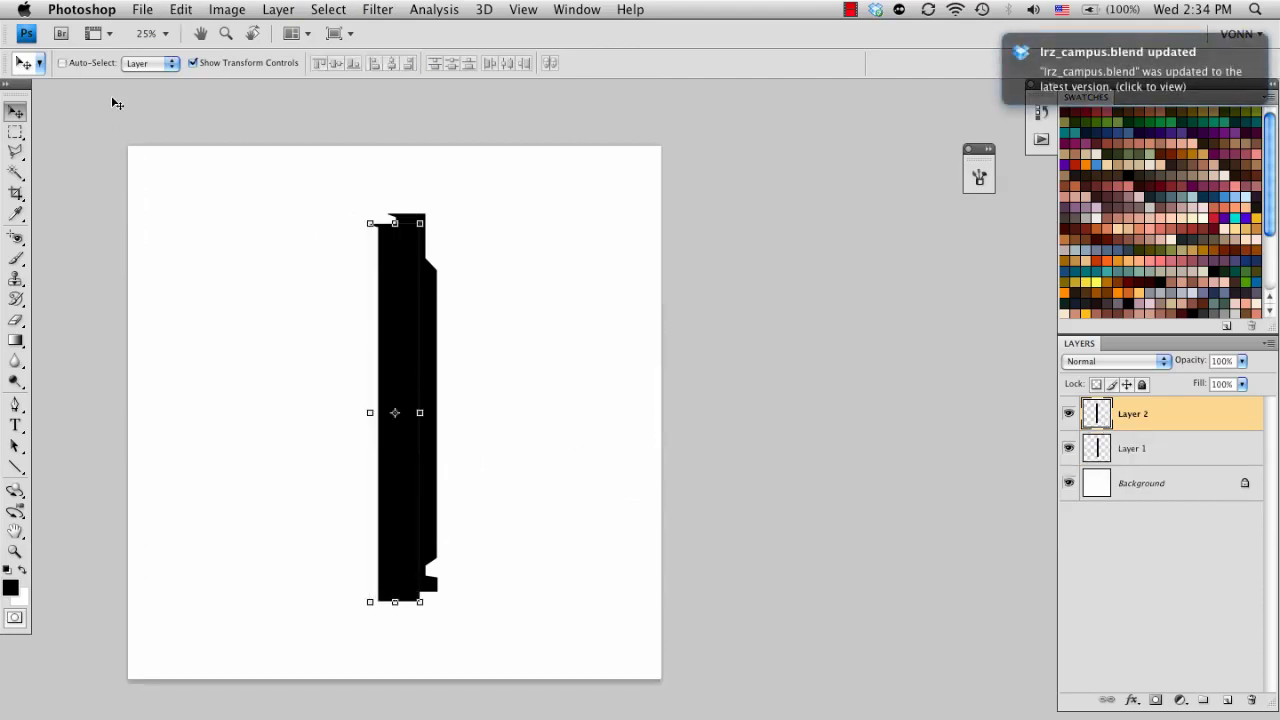
click(177, 10)
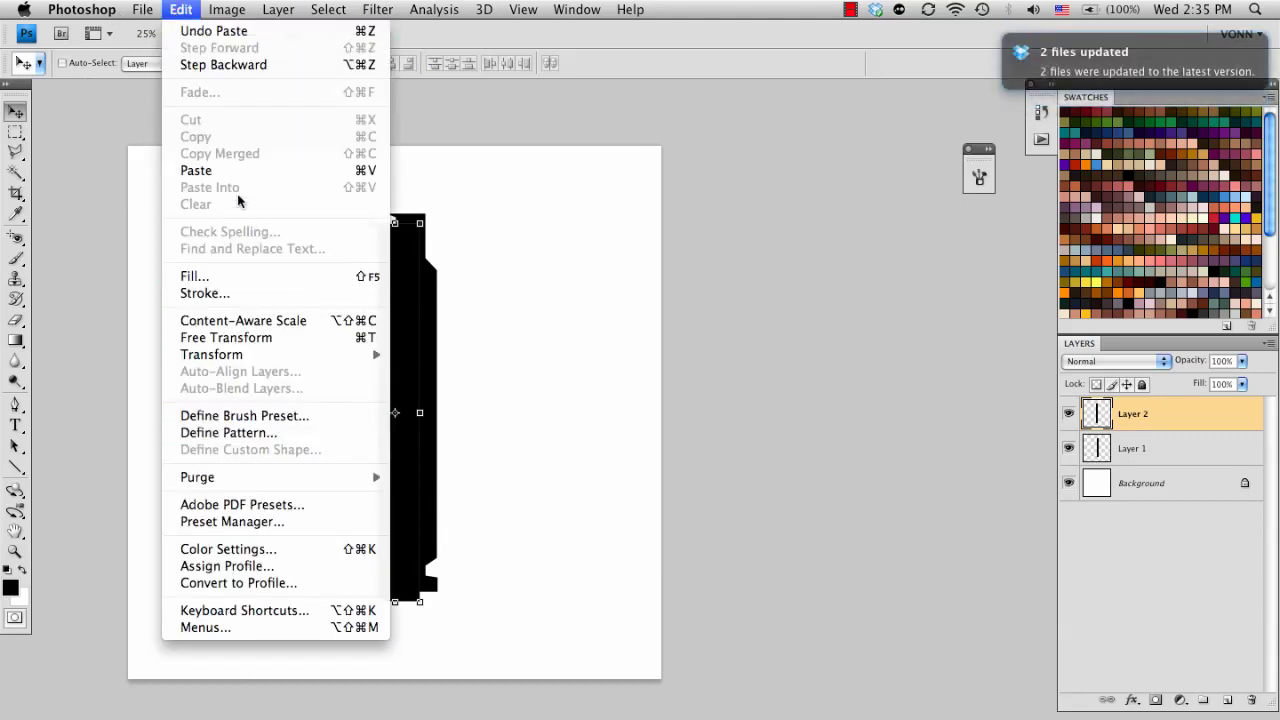
mouse_move(278, 357)
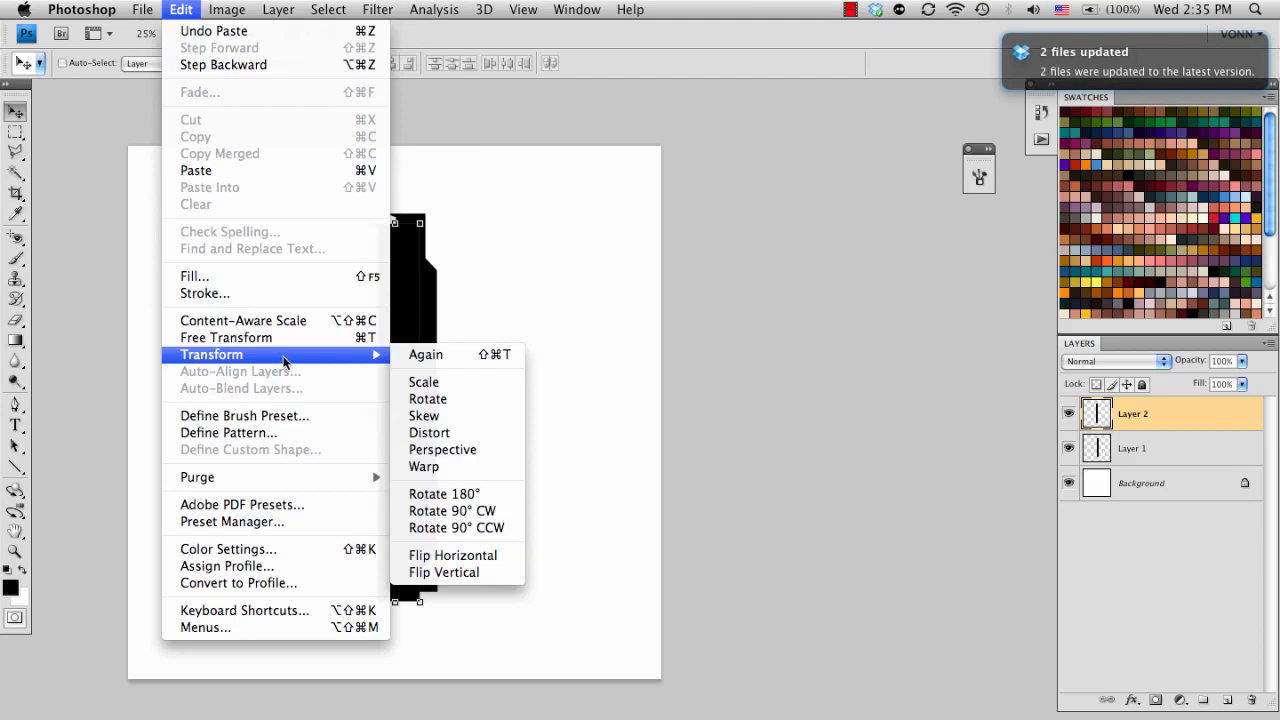
click(446, 554)
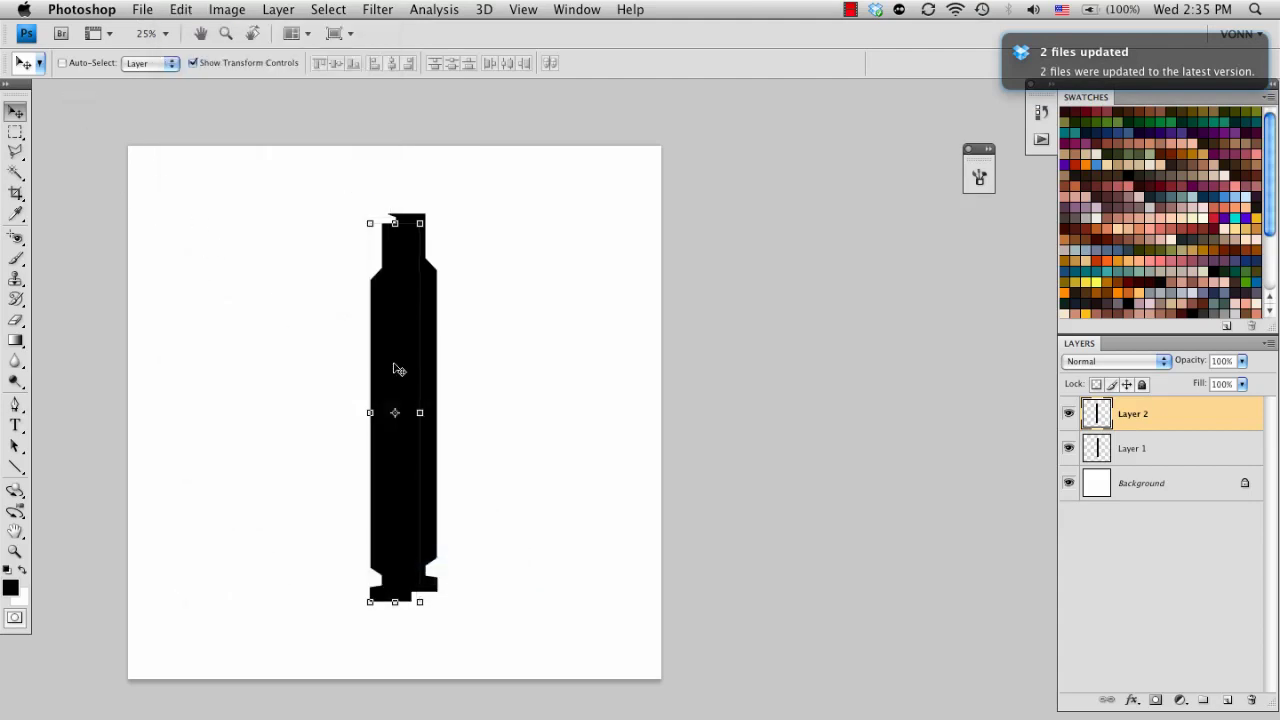
Align the flipped half against the original using Shift+arrow nudges
drag(400, 366, 374, 351)
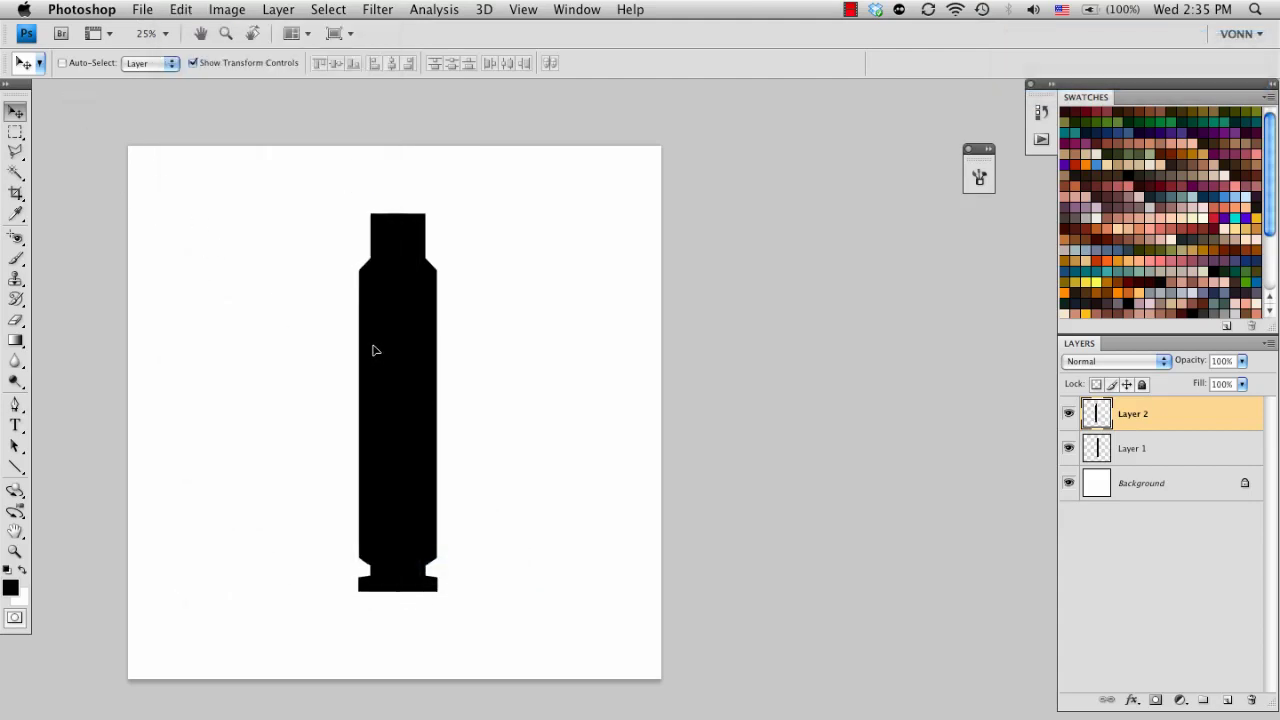
key(shift+Right)
key(shift+Right)
key(shift+Right)
key(shift+Right)
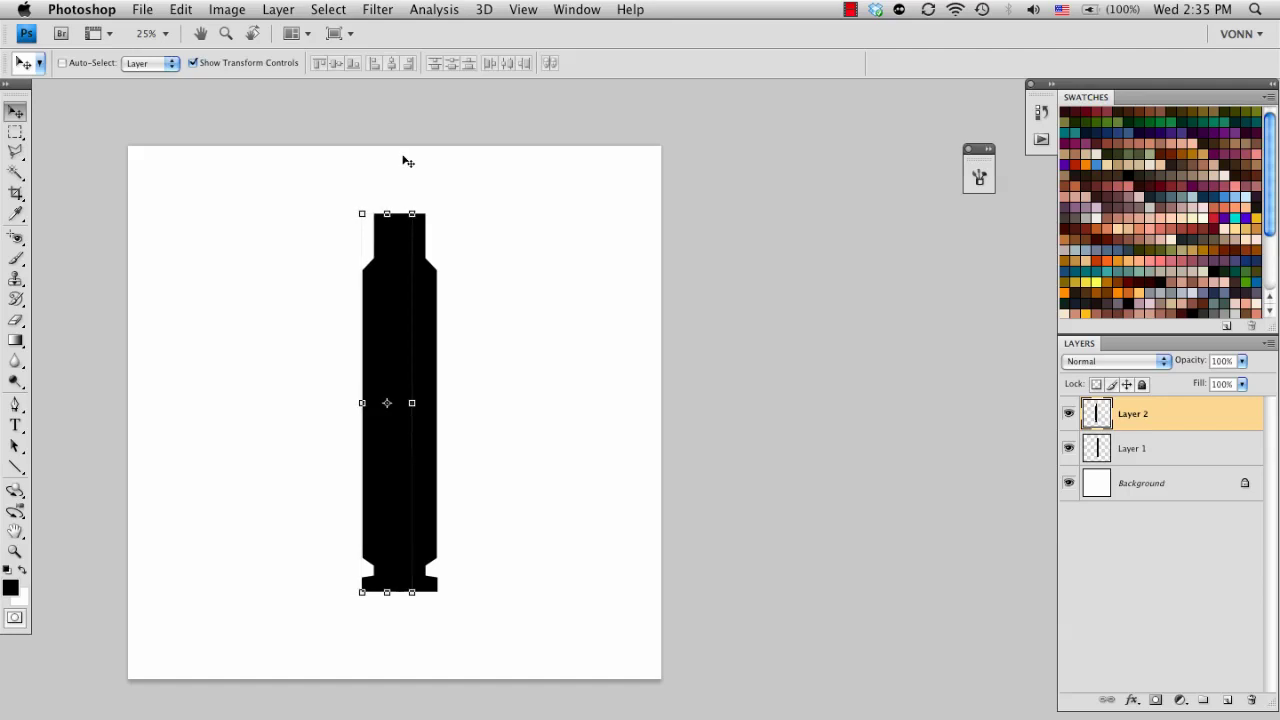
key(shift+Right)
key(shift+Right)
key(shift+Right)
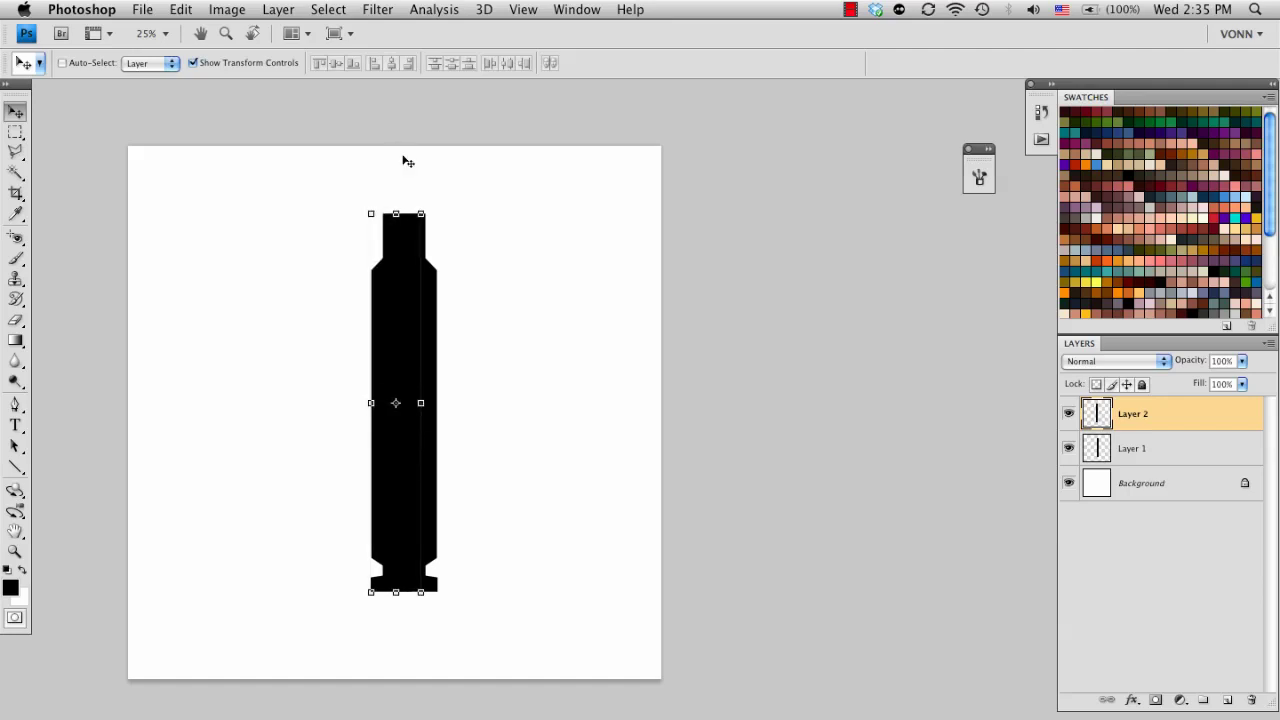
key(shift+Left)
key(shift+Left)
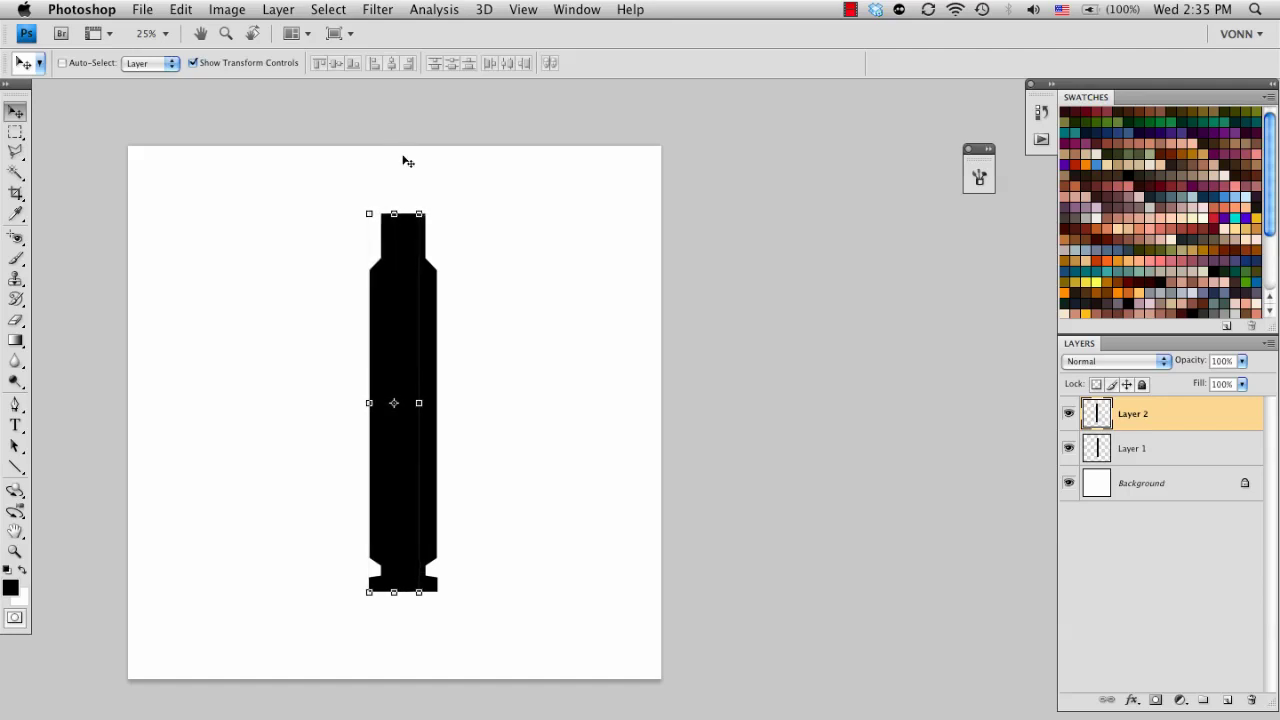
key(shift+Left)
key(shift+Right)
key(shift+Right)
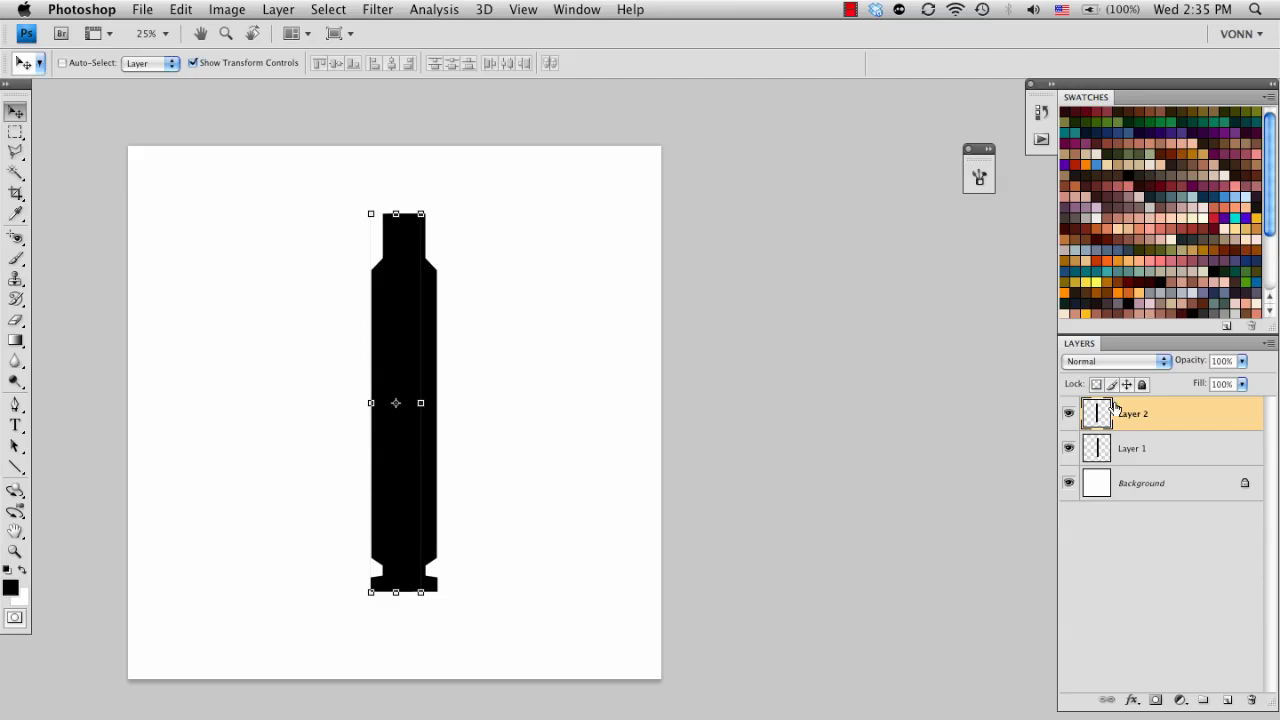
Merge Layer 2 down into Layer 1, then shift the whole shell slightly left and up
click(1128, 455)
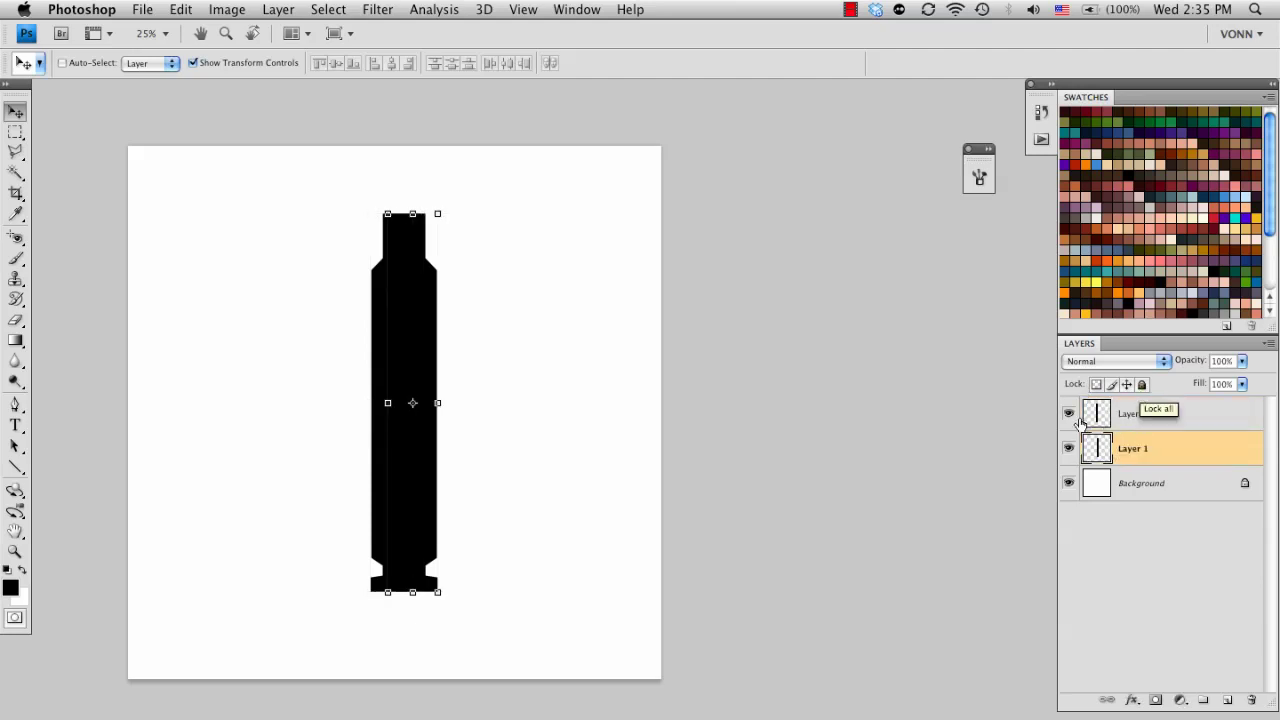
click(1145, 414)
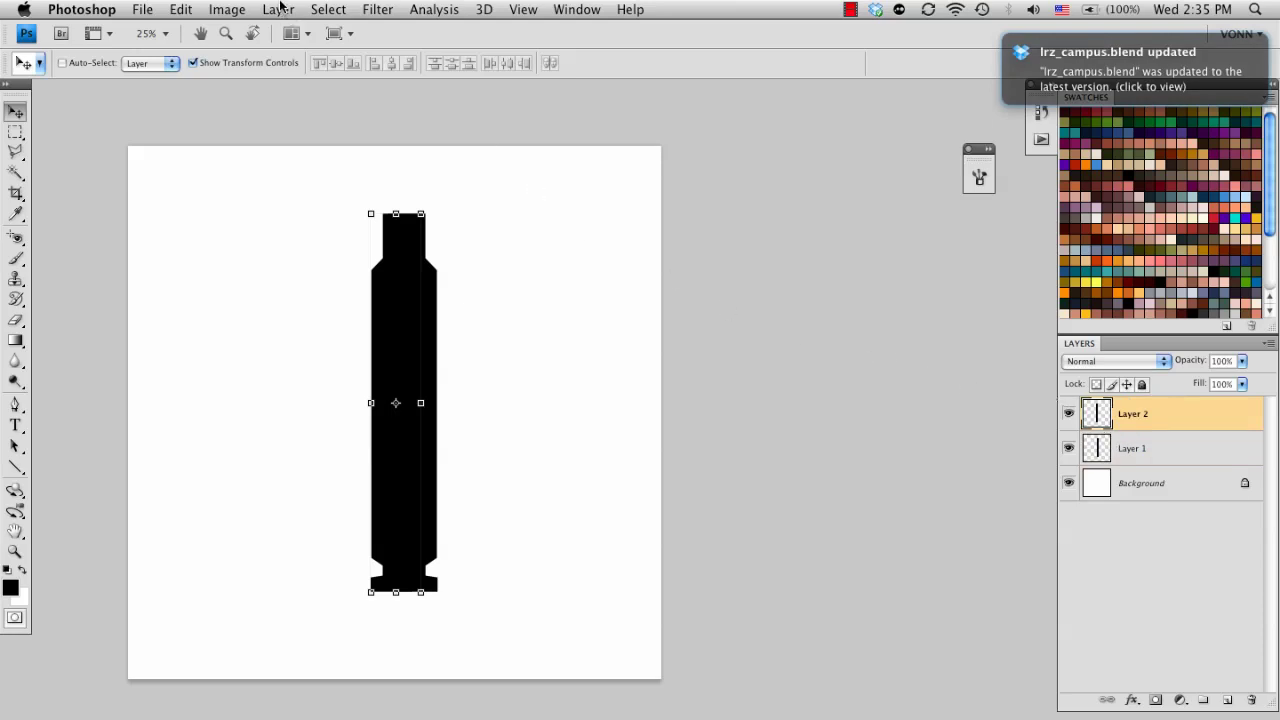
click(279, 9)
click(337, 588)
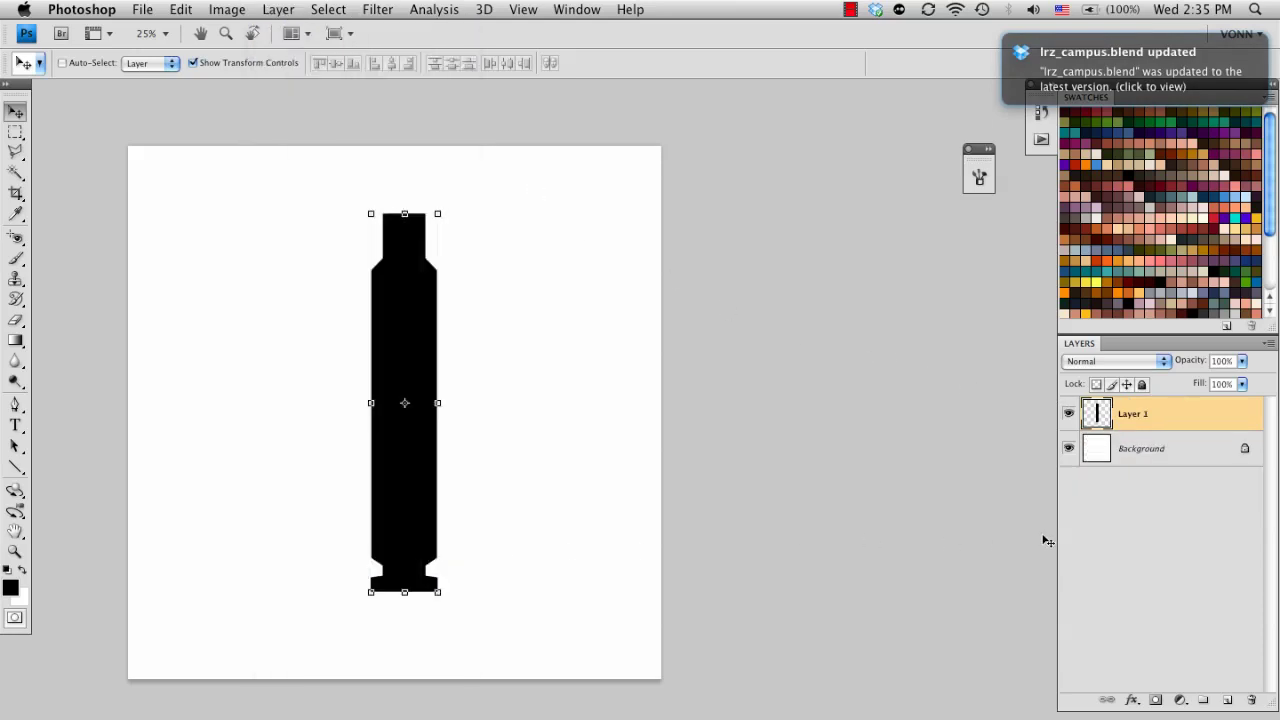
click(1070, 414)
click(1070, 414)
mouse_move(514, 418)
mouse_down()
mouse_move(526, 420)
mouse_move(500, 406)
mouse_move(505, 416)
mouse_up()
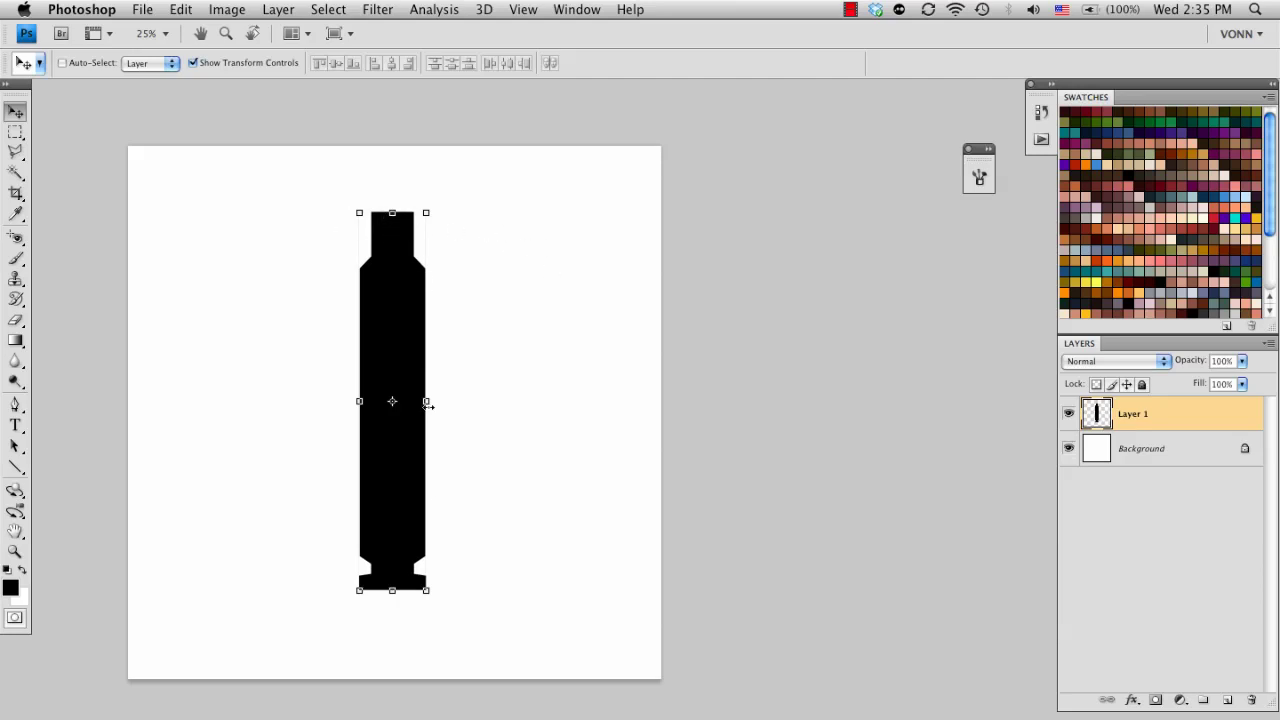
With the brush shrunk to 59 px, paint a rounded dome on top and thicken the base
click(16, 258)
drag(537, 366, 505, 366)
drag(390, 206, 384, 212)
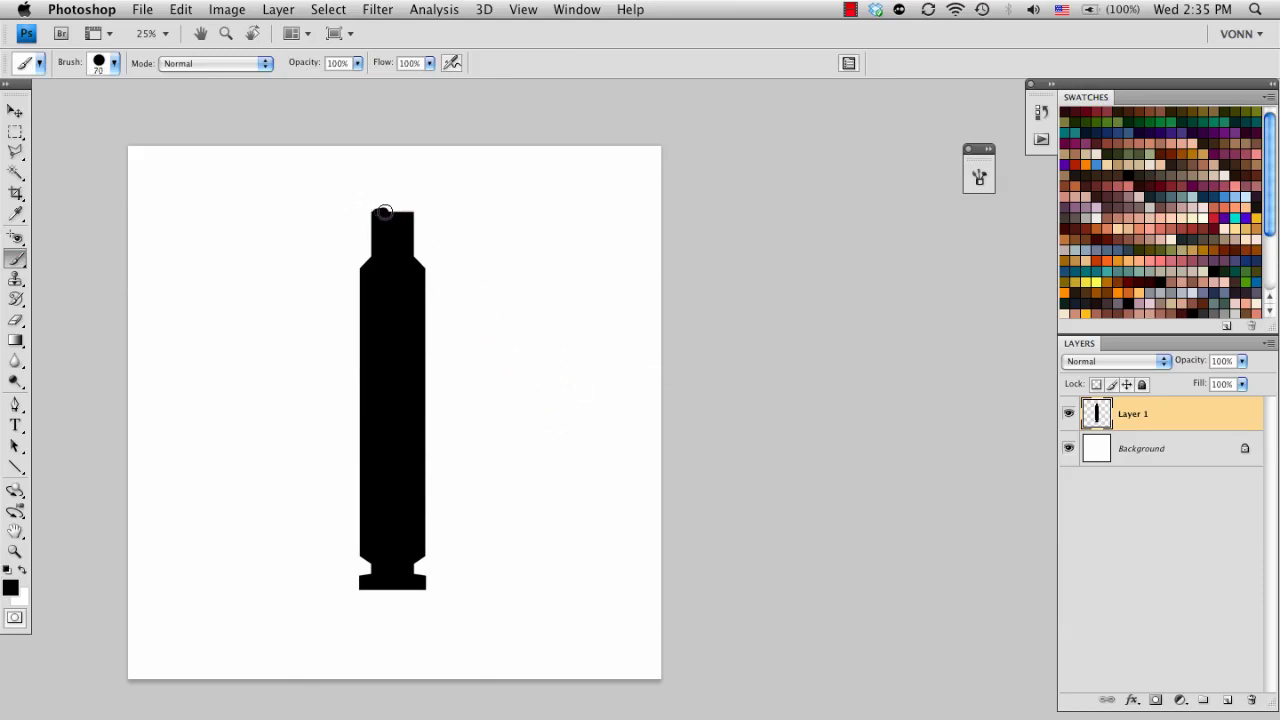
key(super+z)
key(super+z)
drag(408, 215, 381, 218)
mouse_move(369, 587)
mouse_down()
mouse_move(420, 586)
mouse_move(362, 586)
mouse_up()
click(377, 606)
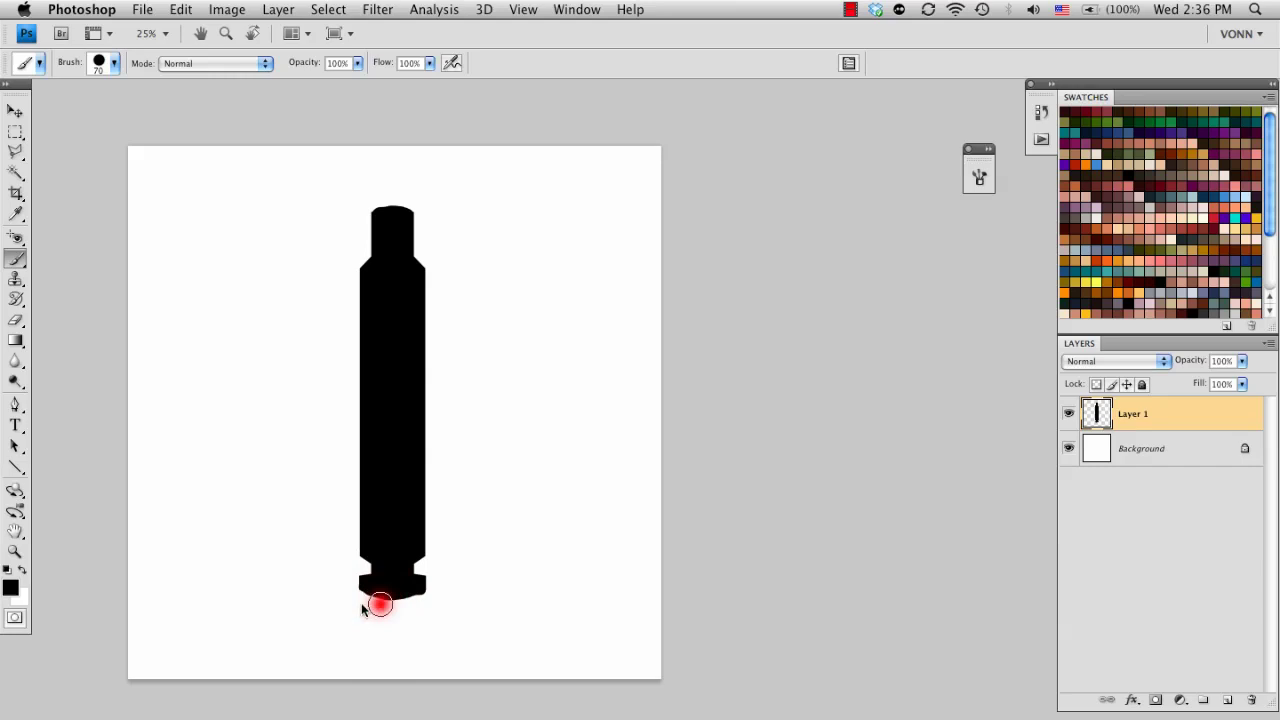
Trim the jagged base with a small hard eraser, then repaint the bottom rim black
click(15, 319)
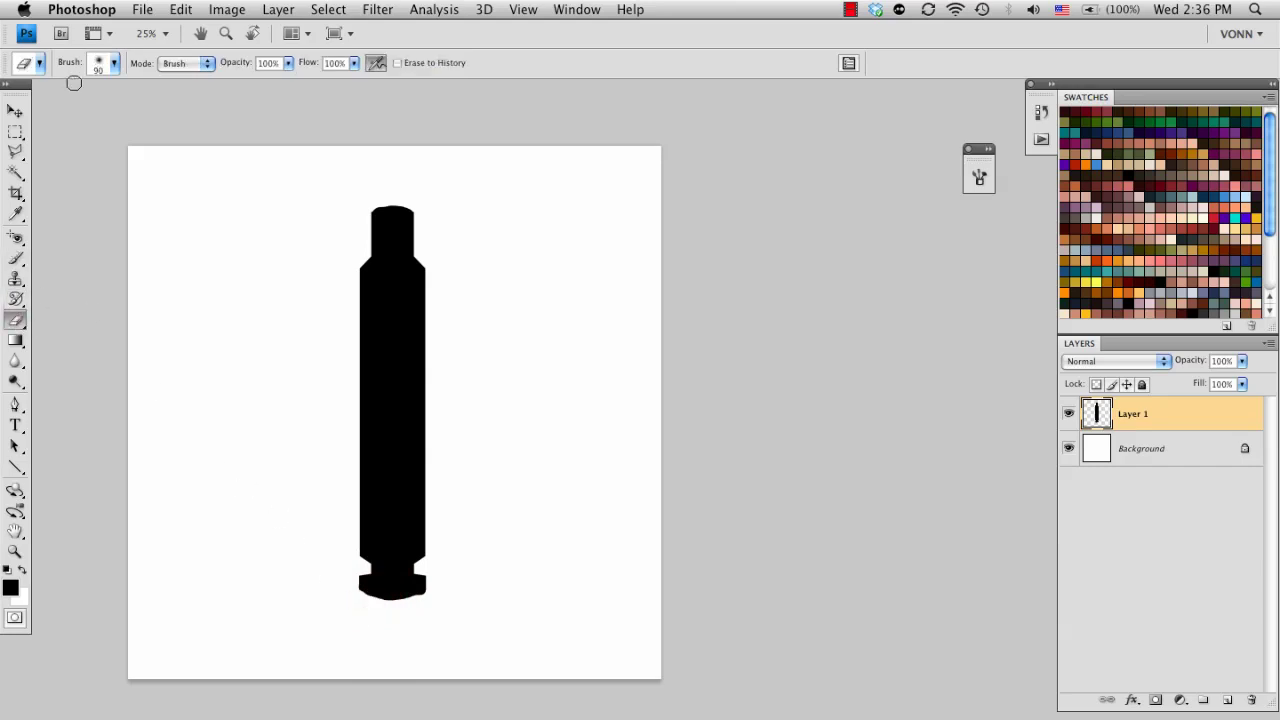
click(113, 64)
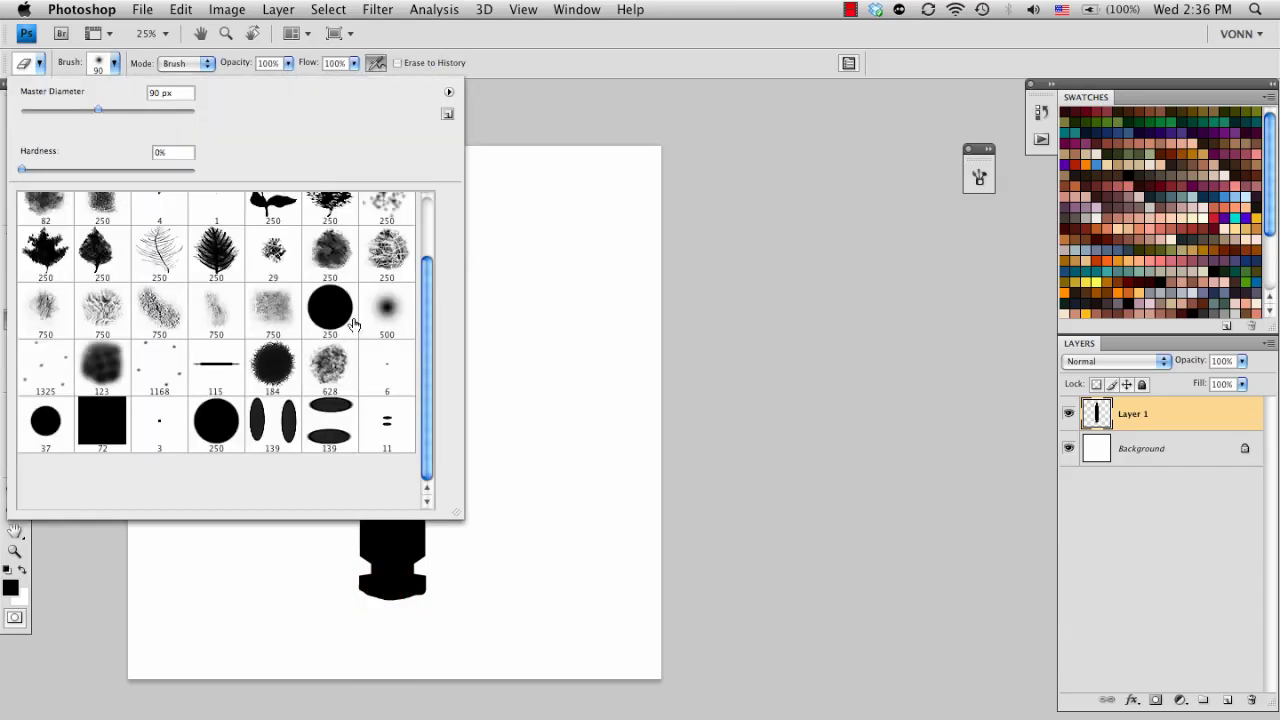
drag(426, 320, 425, 210)
double_click(111, 219)
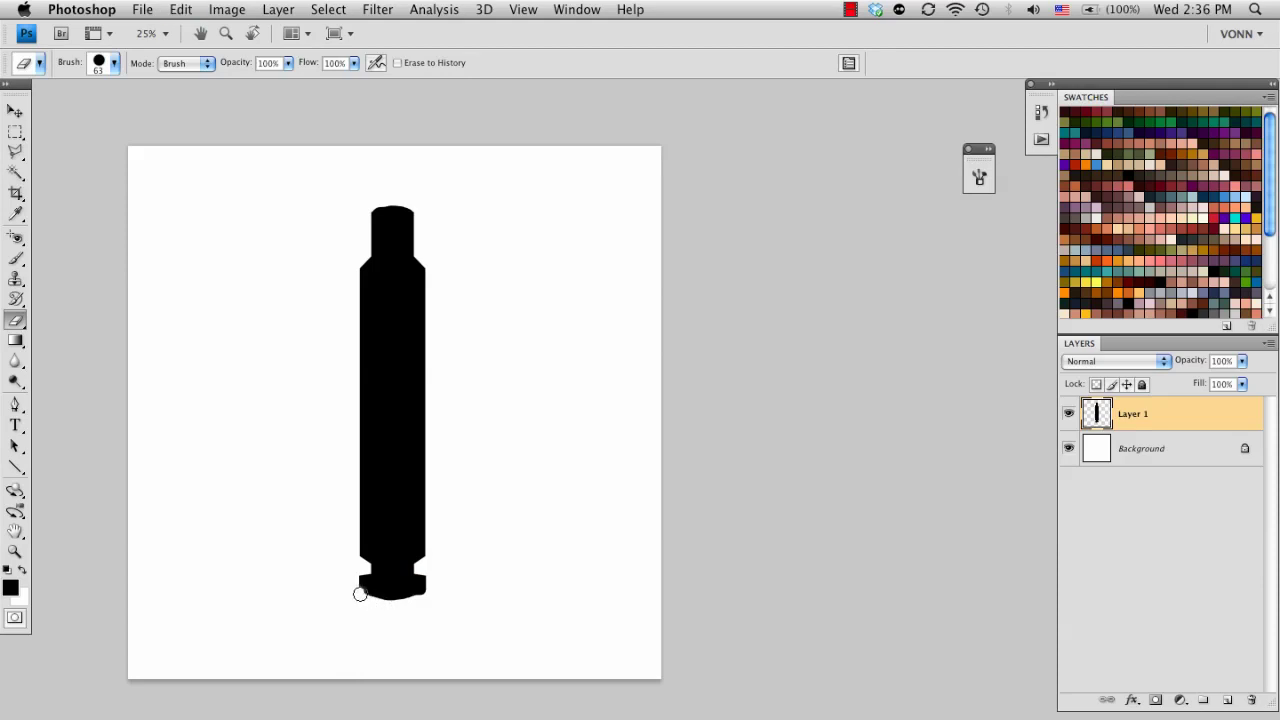
mouse_move(380, 603)
mouse_down()
mouse_move(371, 594)
mouse_move(428, 594)
mouse_up()
key(super+z)
click(17, 259)
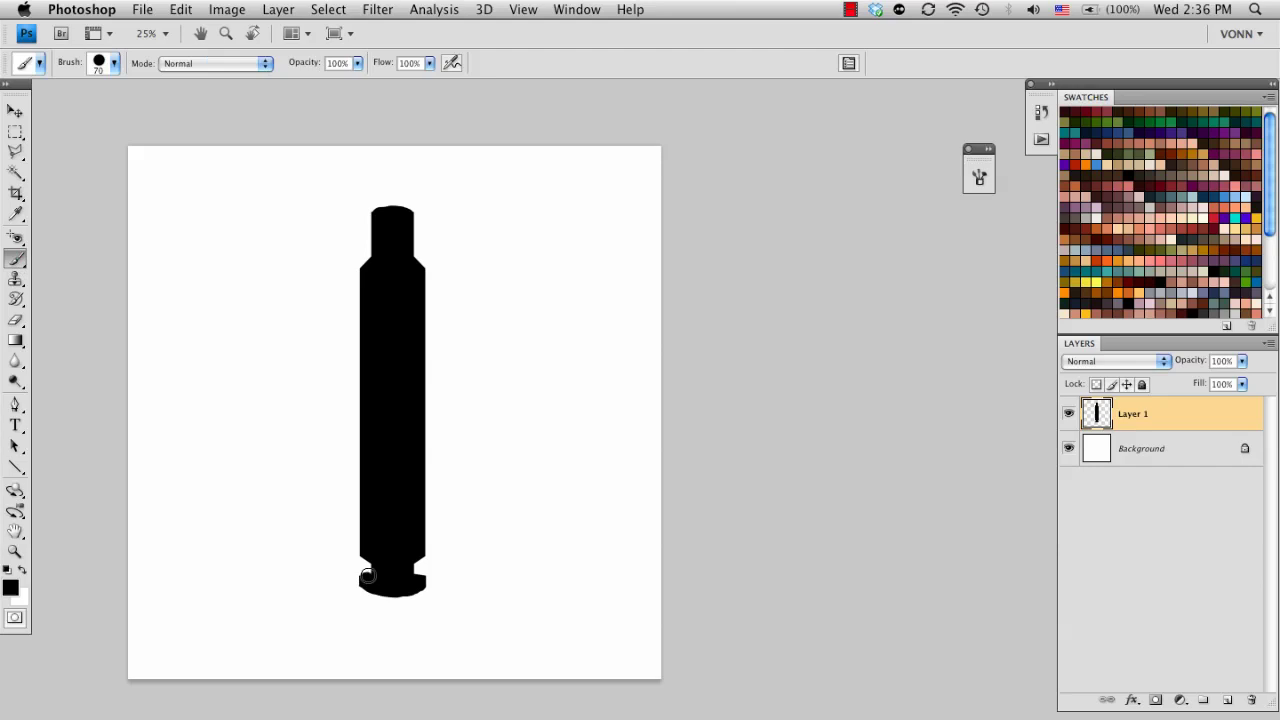
mouse_move(368, 575)
mouse_down()
mouse_move(420, 578)
mouse_move(367, 577)
mouse_up()
Add a new Layer 2 masked to Layer 1's shell outline and pick a 500 px soft brush
click(1225, 700)
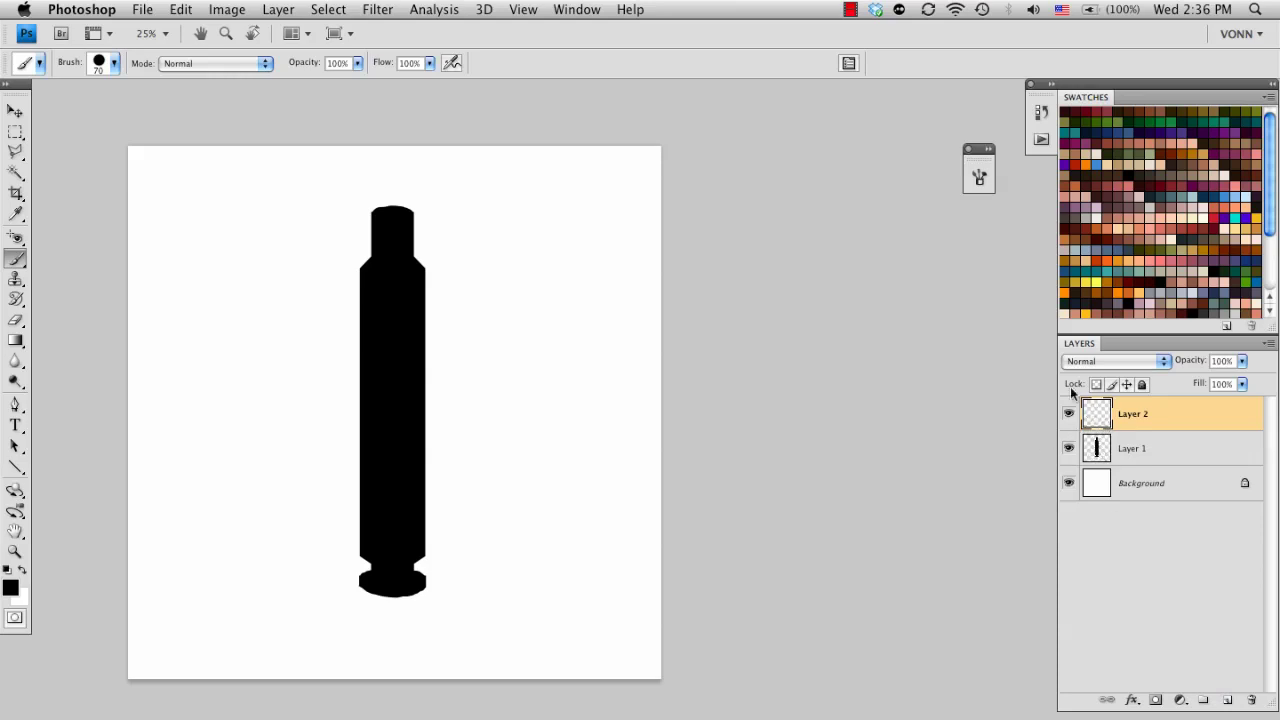
super+click(1097, 449)
click(1157, 699)
key(super+z)
click(1156, 699)
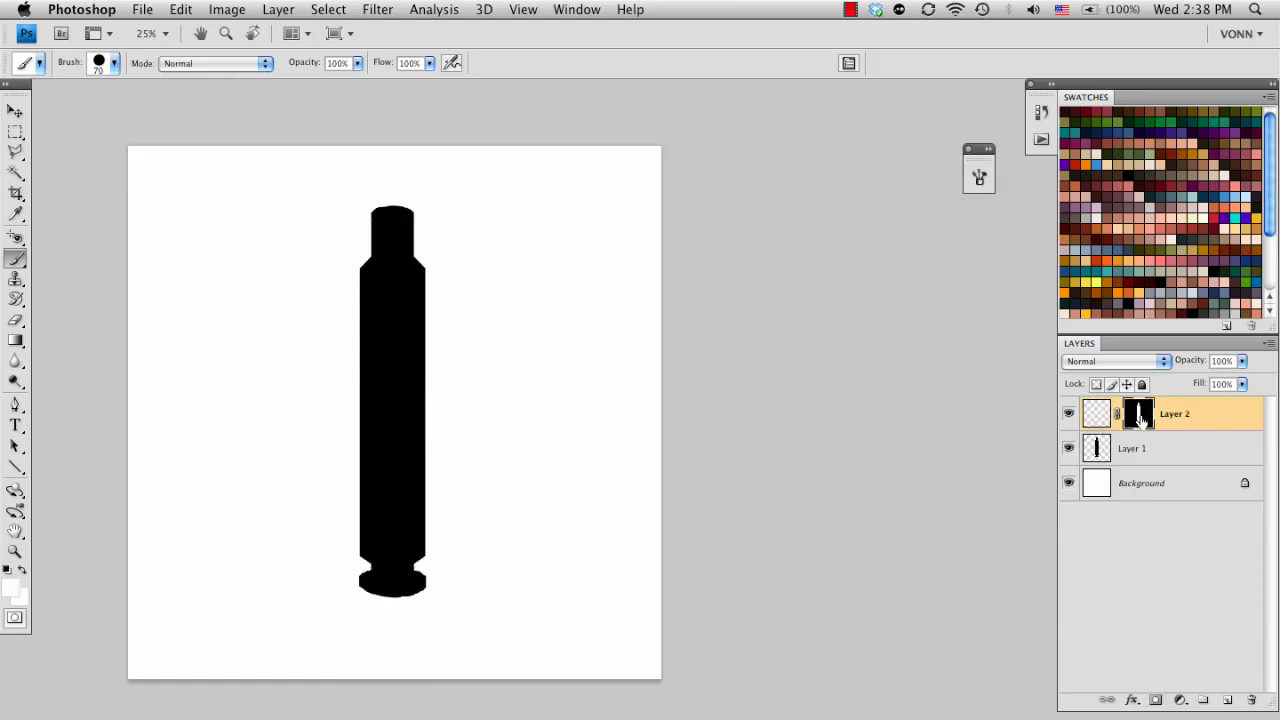
click(1089, 418)
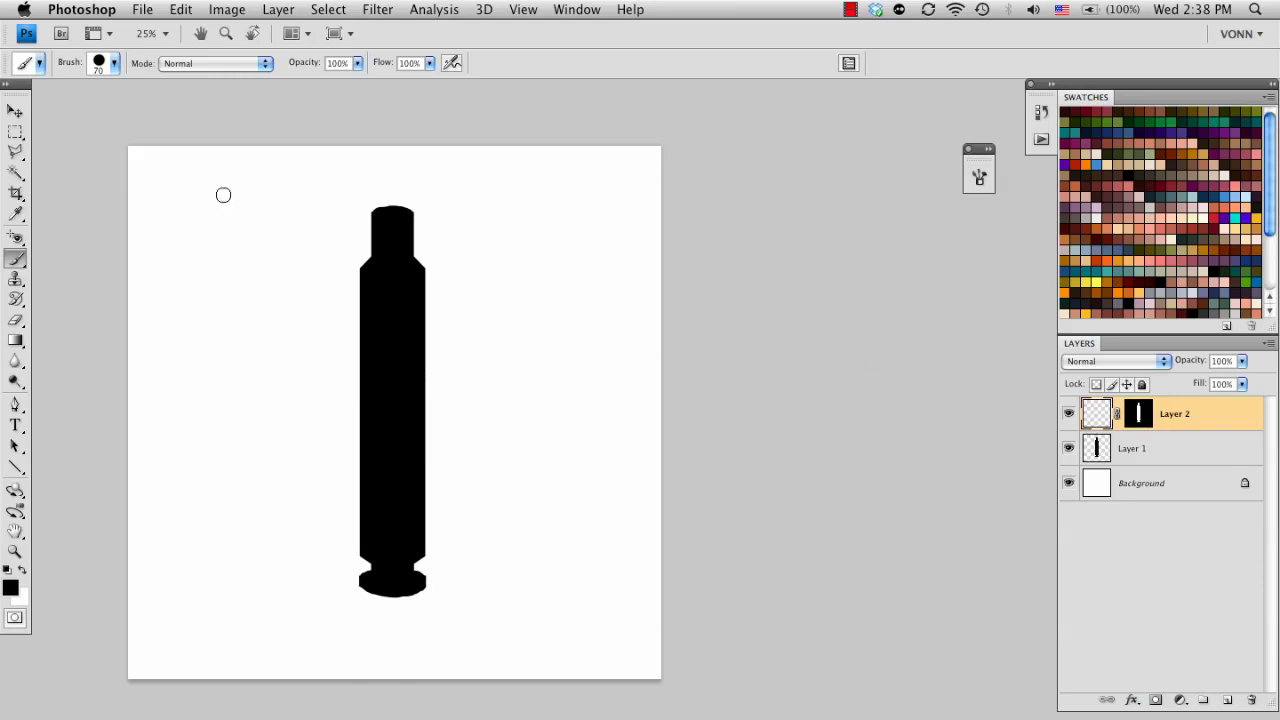
click(116, 63)
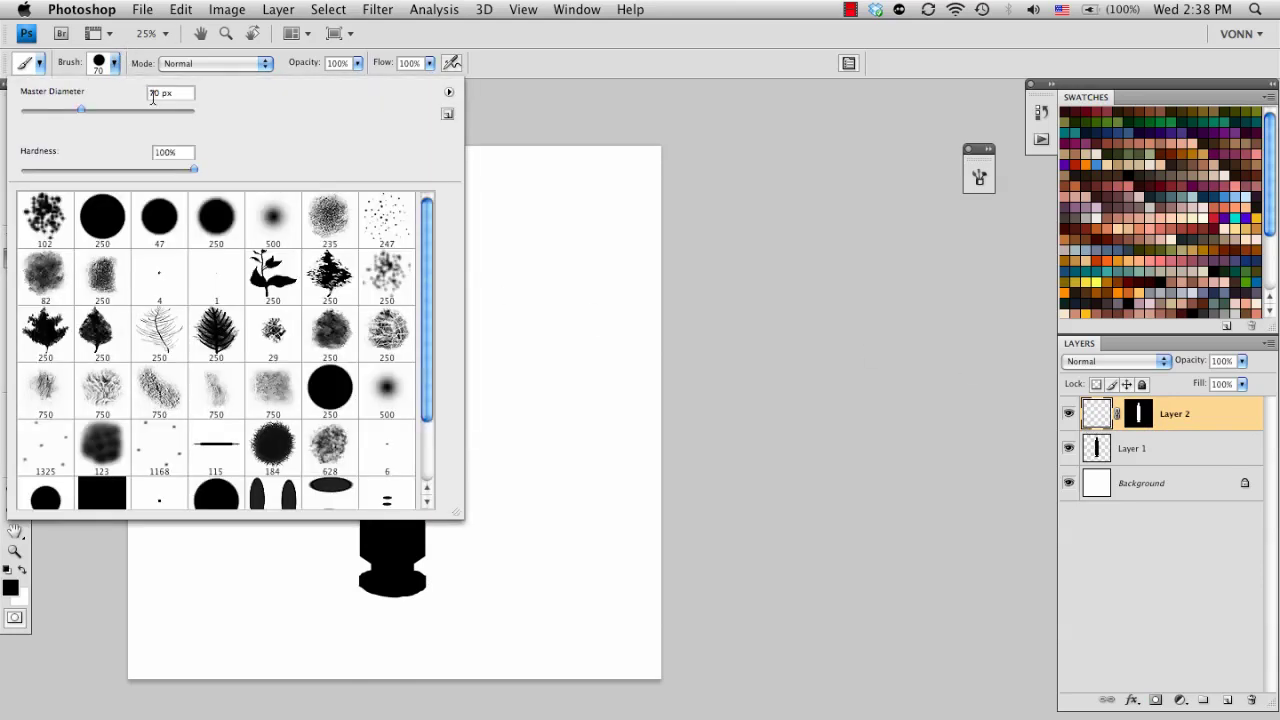
double_click(271, 217)
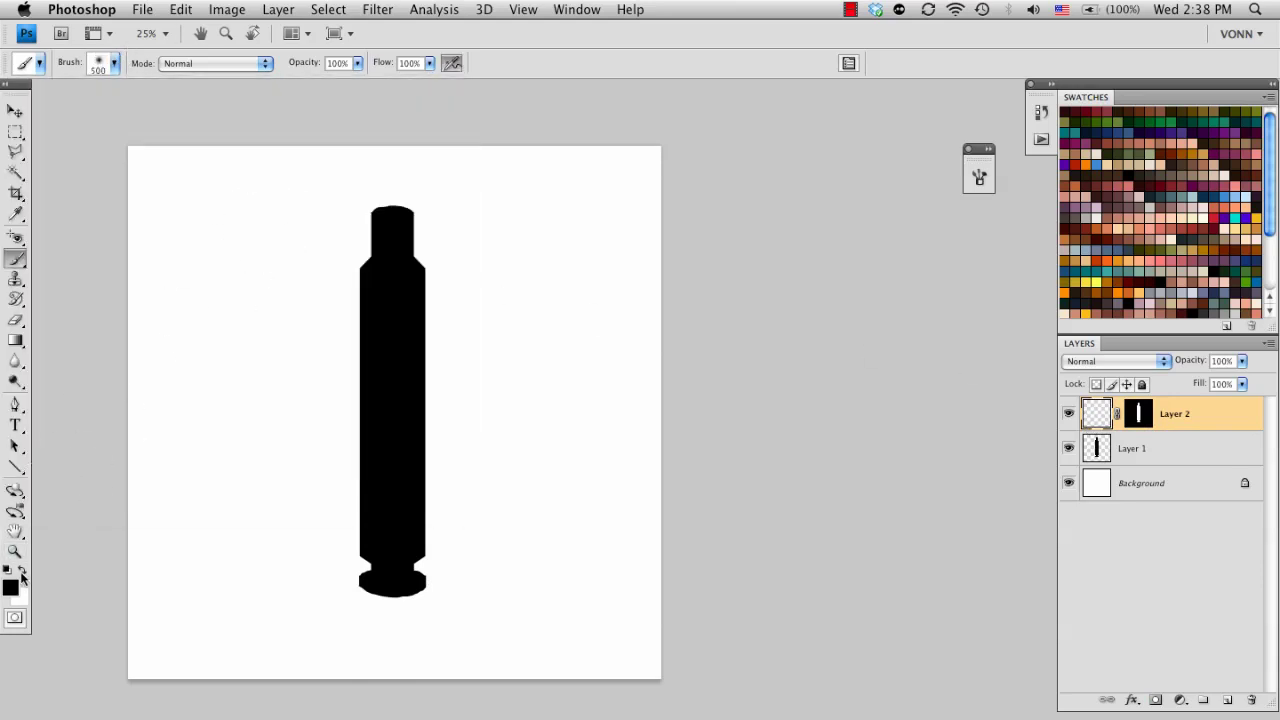
click(10, 588)
Set the foreground to light grey #e4e4e4 and paint soft shading with a central highlight
mouse_move(431, 376)
mouse_down()
mouse_move(365, 344)
mouse_move(432, 314)
mouse_move(488, 322)
mouse_move(388, 318)
mouse_up()
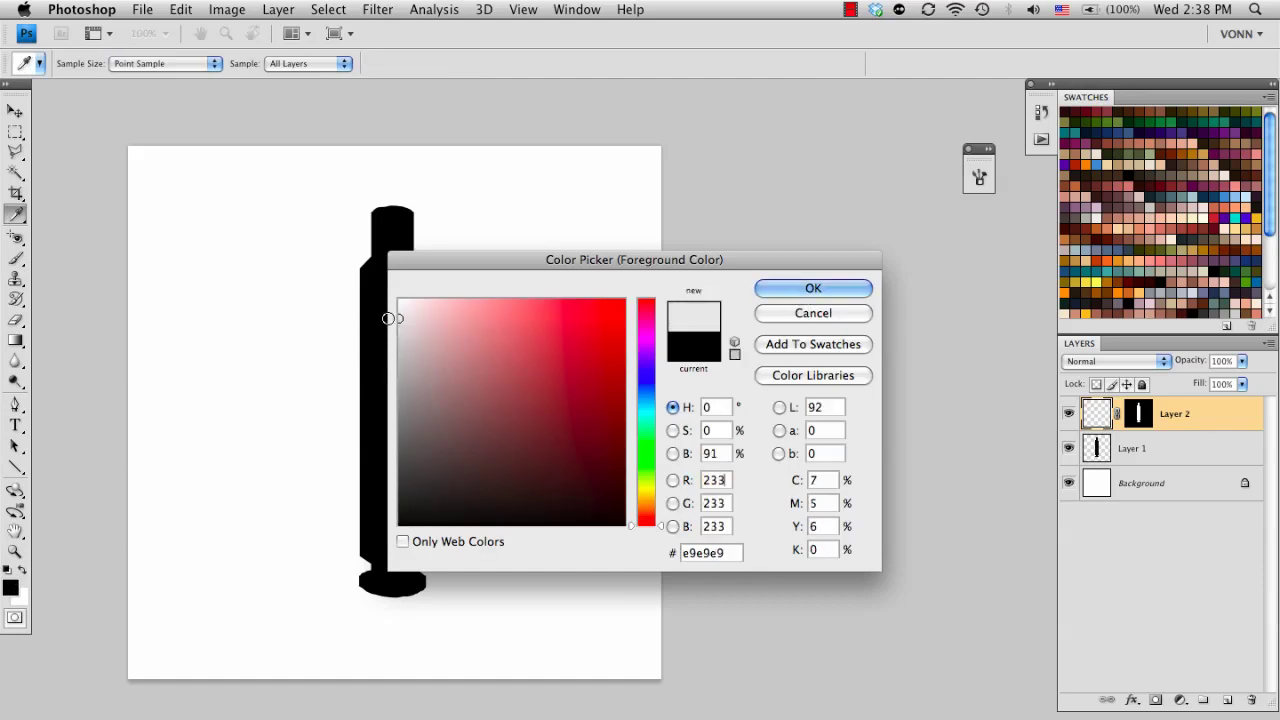
click(808, 289)
click(444, 219)
drag(429, 225, 423, 225)
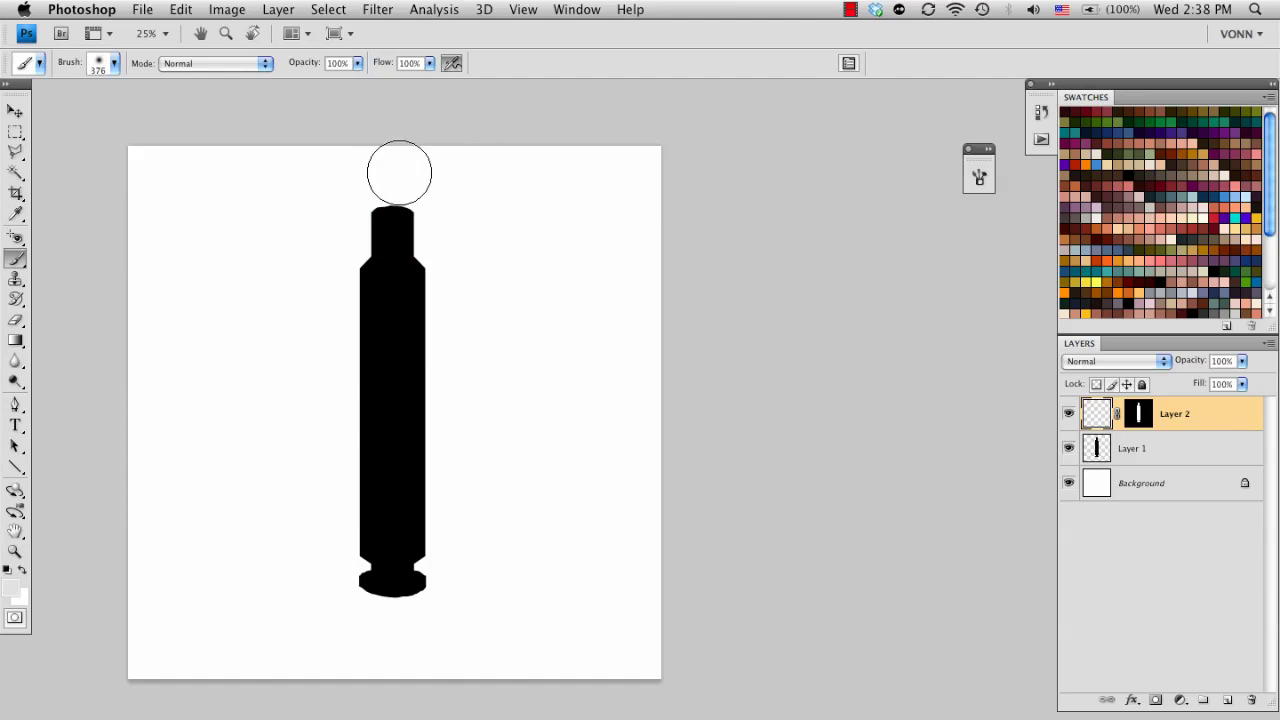
drag(397, 166, 388, 631)
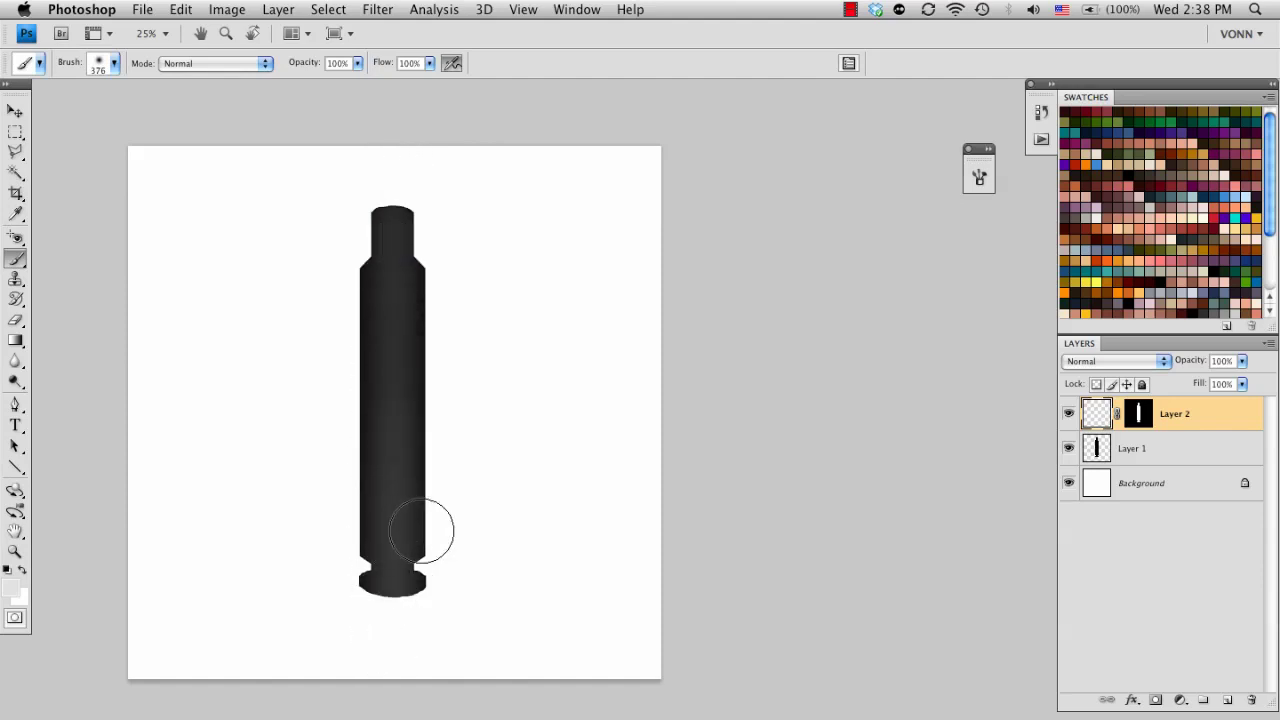
mouse_move(420, 529)
mouse_down()
mouse_move(396, 568)
mouse_move(399, 229)
mouse_up()
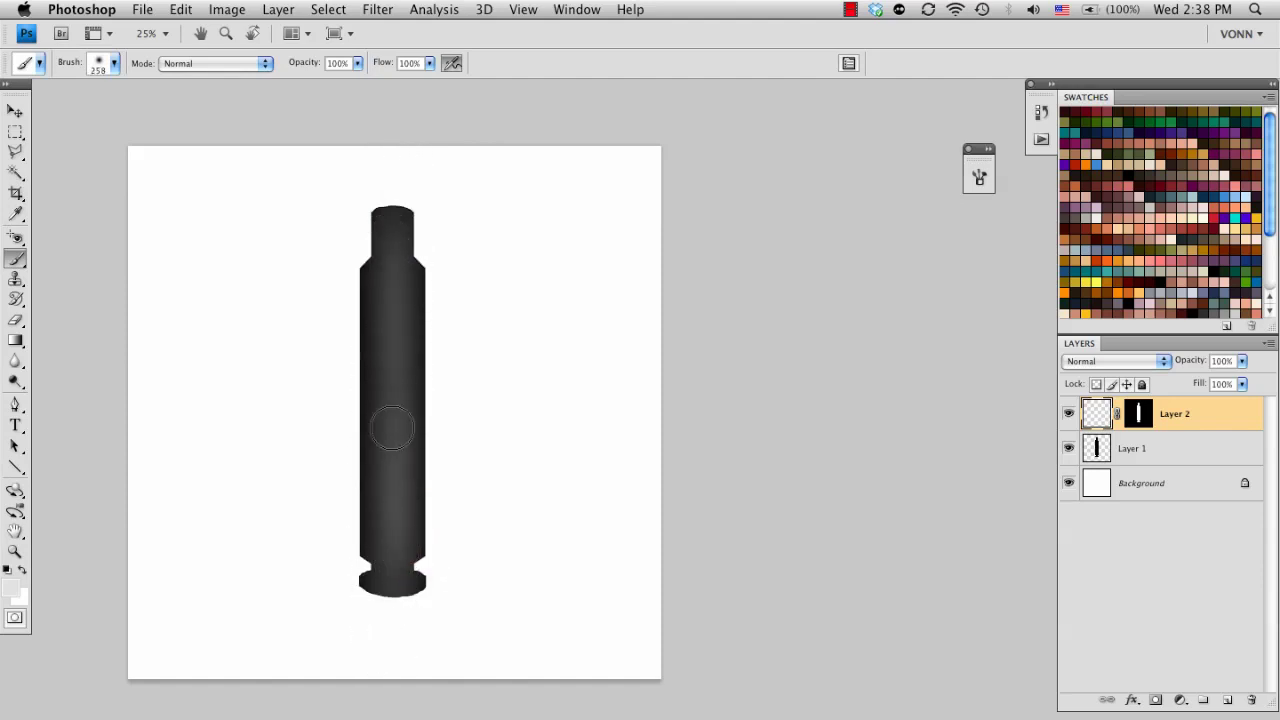
Refine the shading with smaller brushes (188, 90, 57 px), then reset colours to default
drag(438, 402, 425, 408)
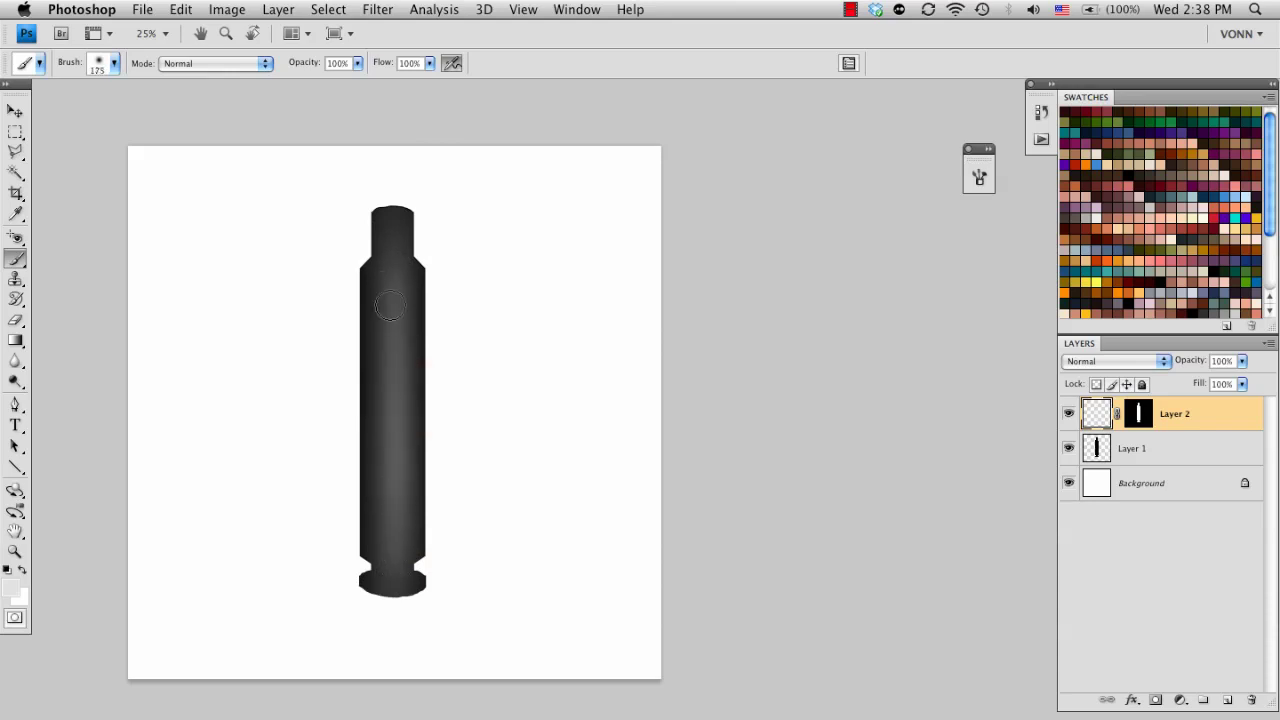
drag(406, 521, 405, 540)
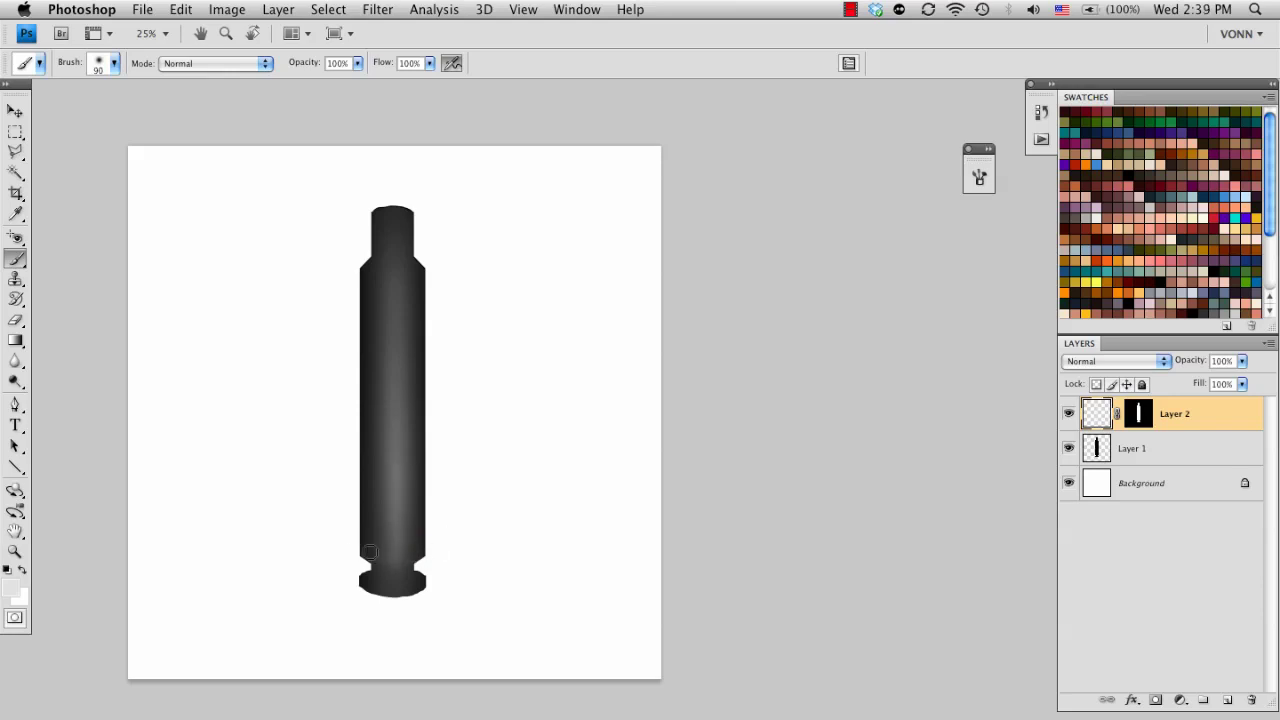
drag(414, 579, 382, 584)
click(386, 268)
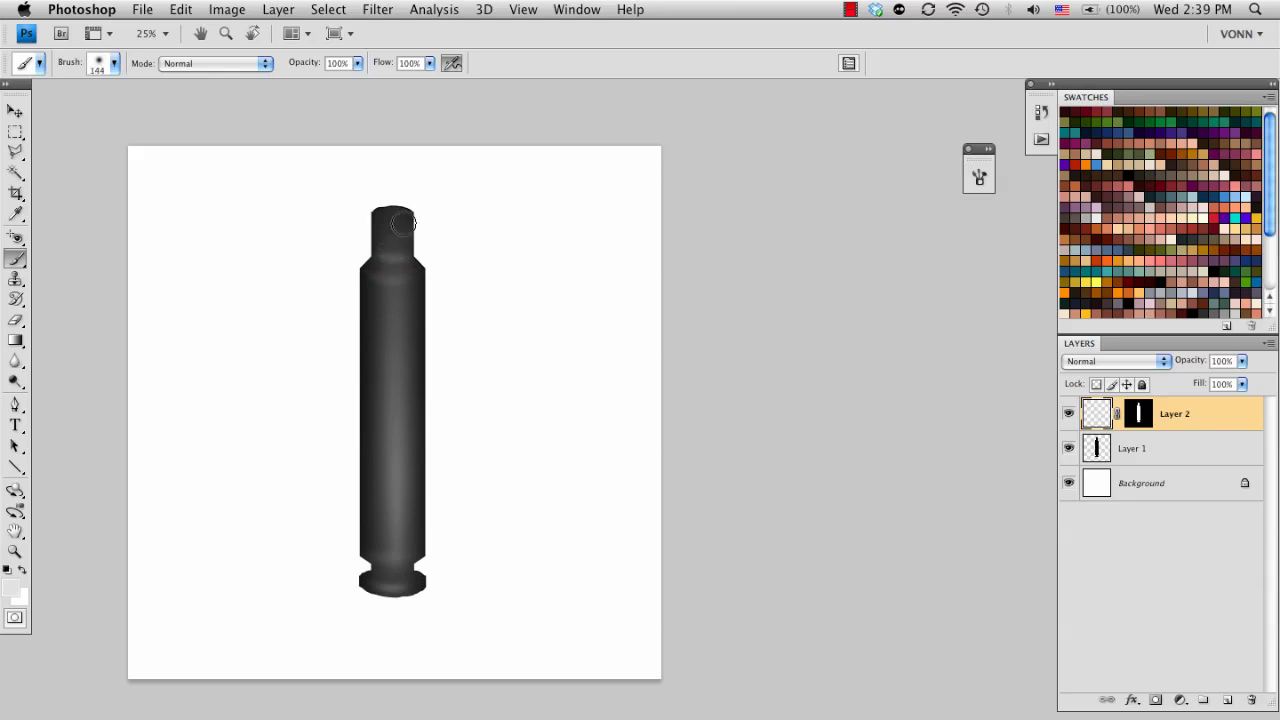
click(395, 230)
drag(382, 277, 375, 273)
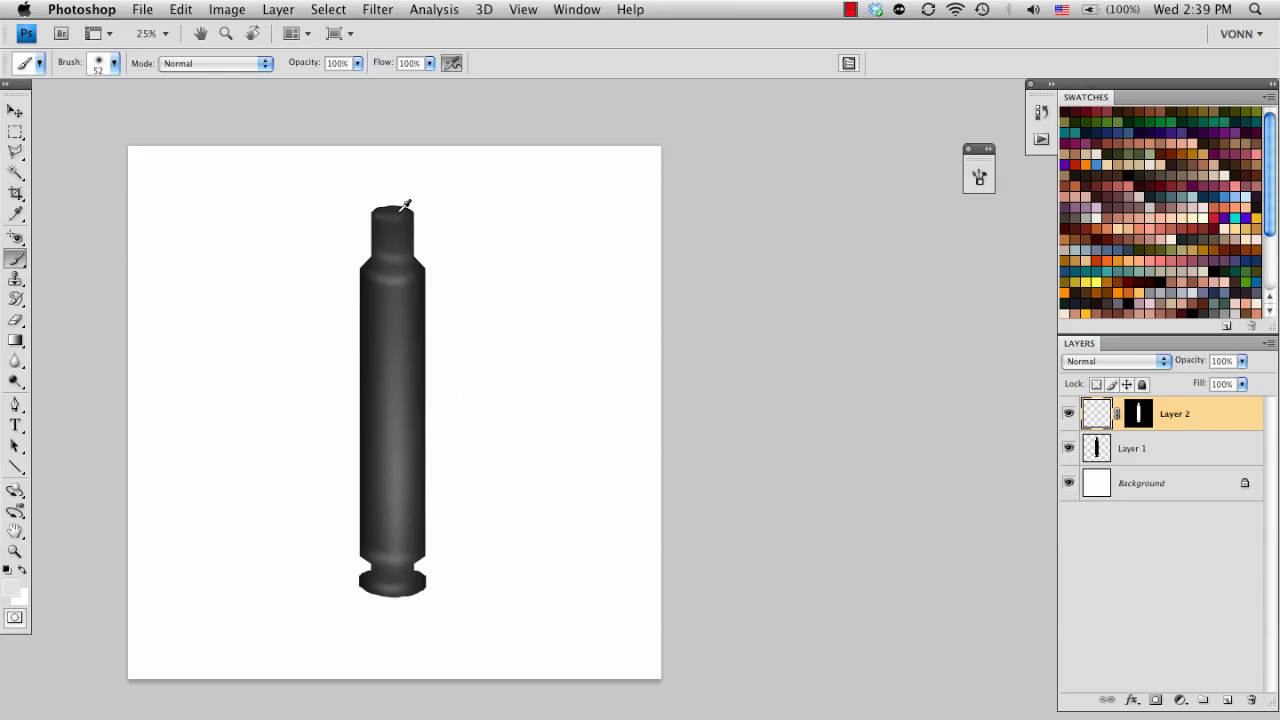
key(d)
mouse_move(388, 253)
mouse_down()
mouse_move(443, 271)
mouse_move(380, 223)
mouse_move(380, 157)
mouse_up()
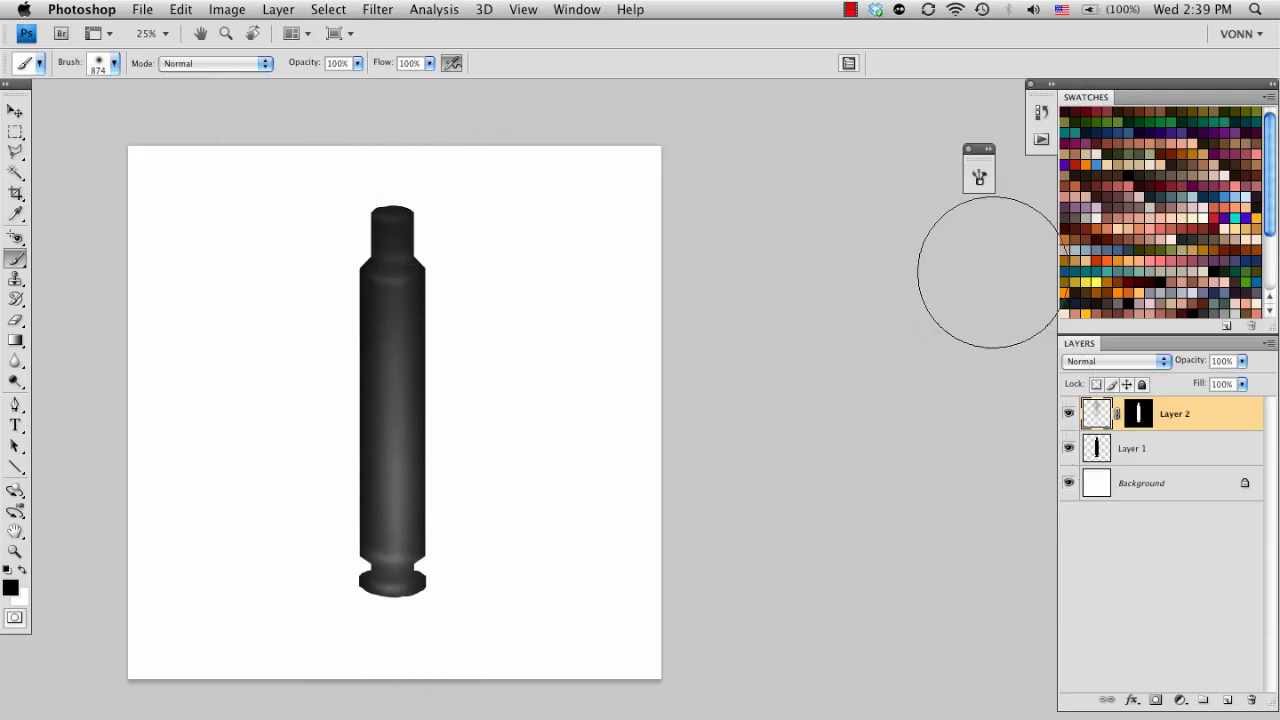
Compare the layers by toggling visibility, then merge the grey shading down into Layer 1
click(1068, 414)
click(1068, 414)
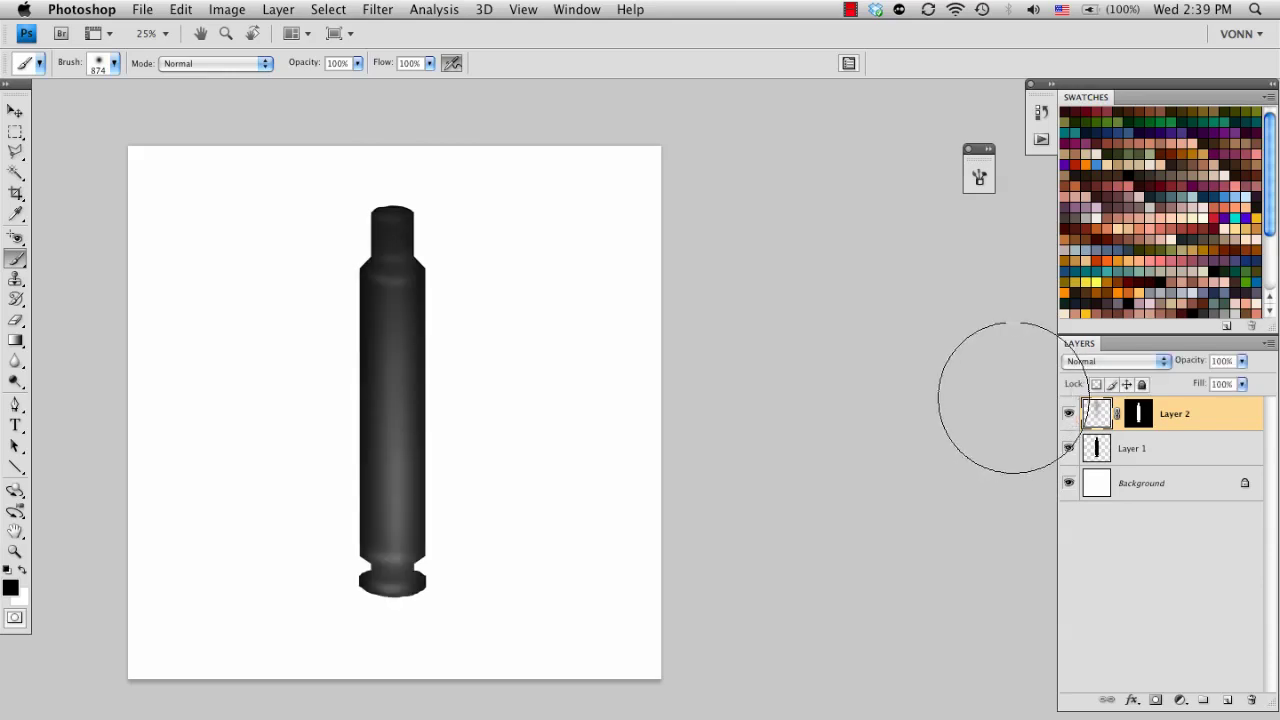
click(1068, 448)
click(1068, 448)
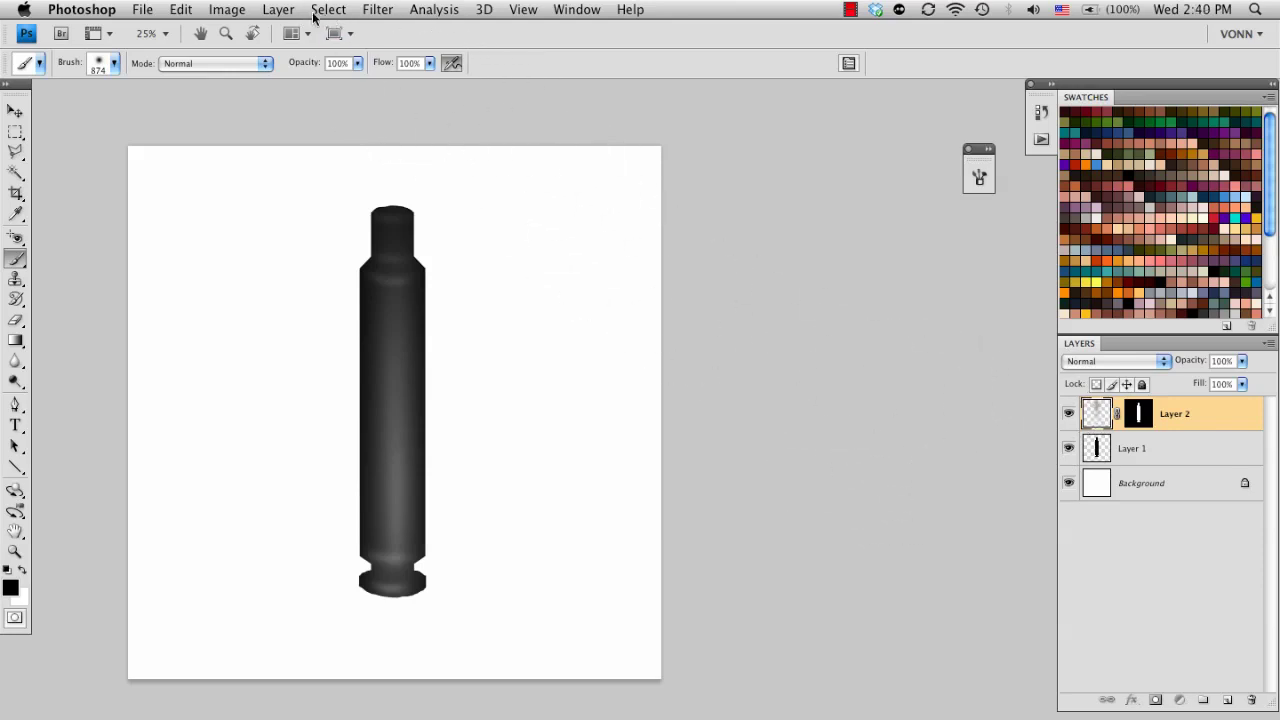
click(280, 9)
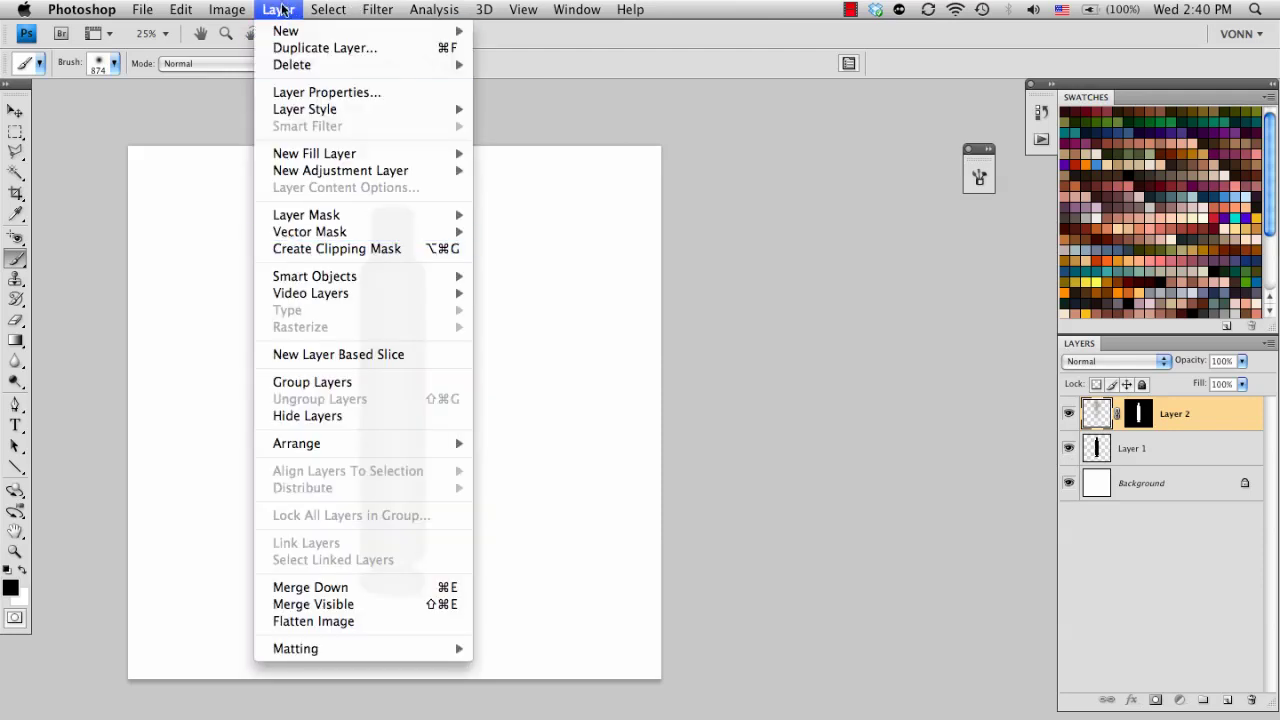
click(325, 588)
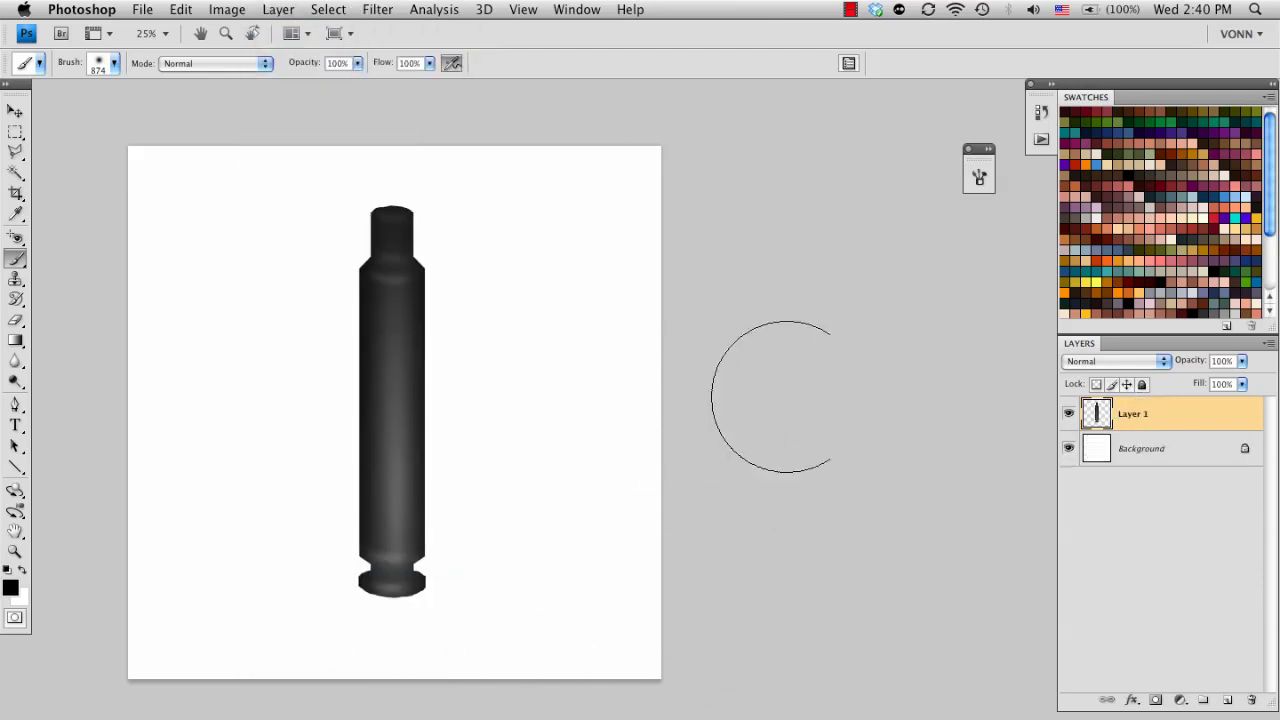
Shift the shaded shell slightly lower and to the right with the Move tool
click(15, 111)
drag(384, 418, 421, 280)
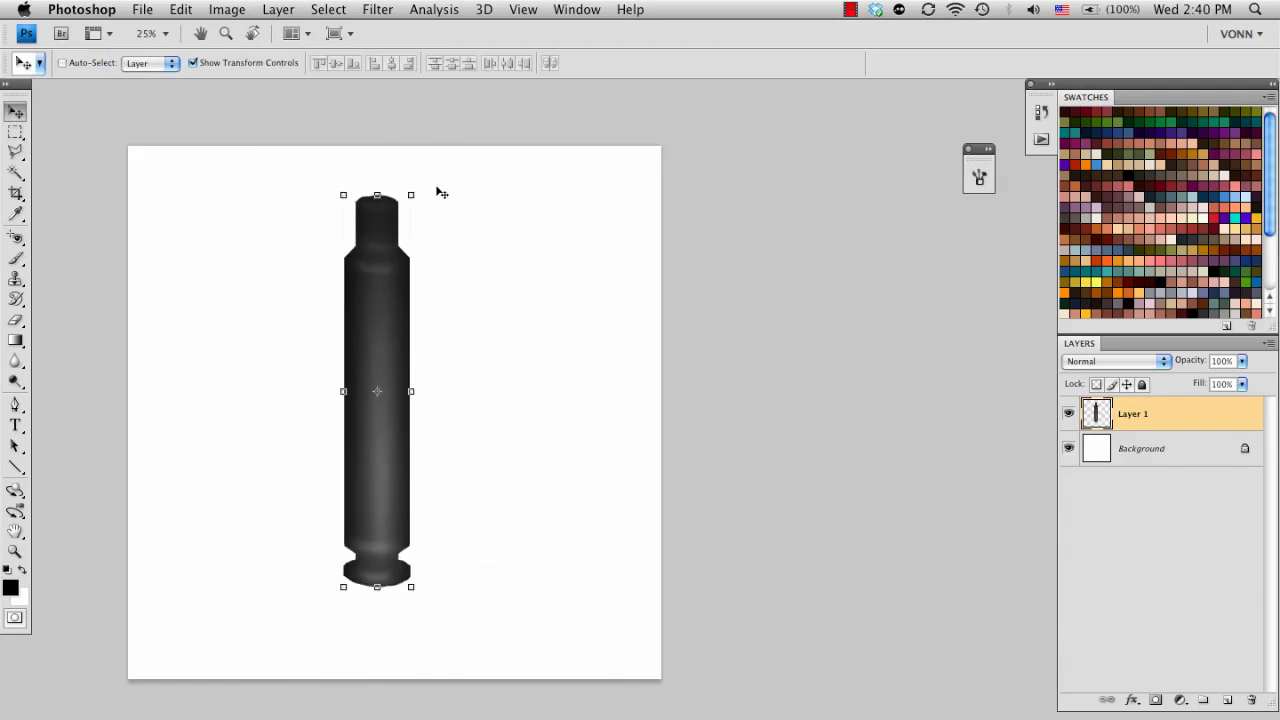
click(378, 12)
click(395, 102)
drag(16, 361, 58, 356)
Apply a 2.9-pixel Gaussian Blur to Layer 1 to soften the shell's edges
click(384, 9)
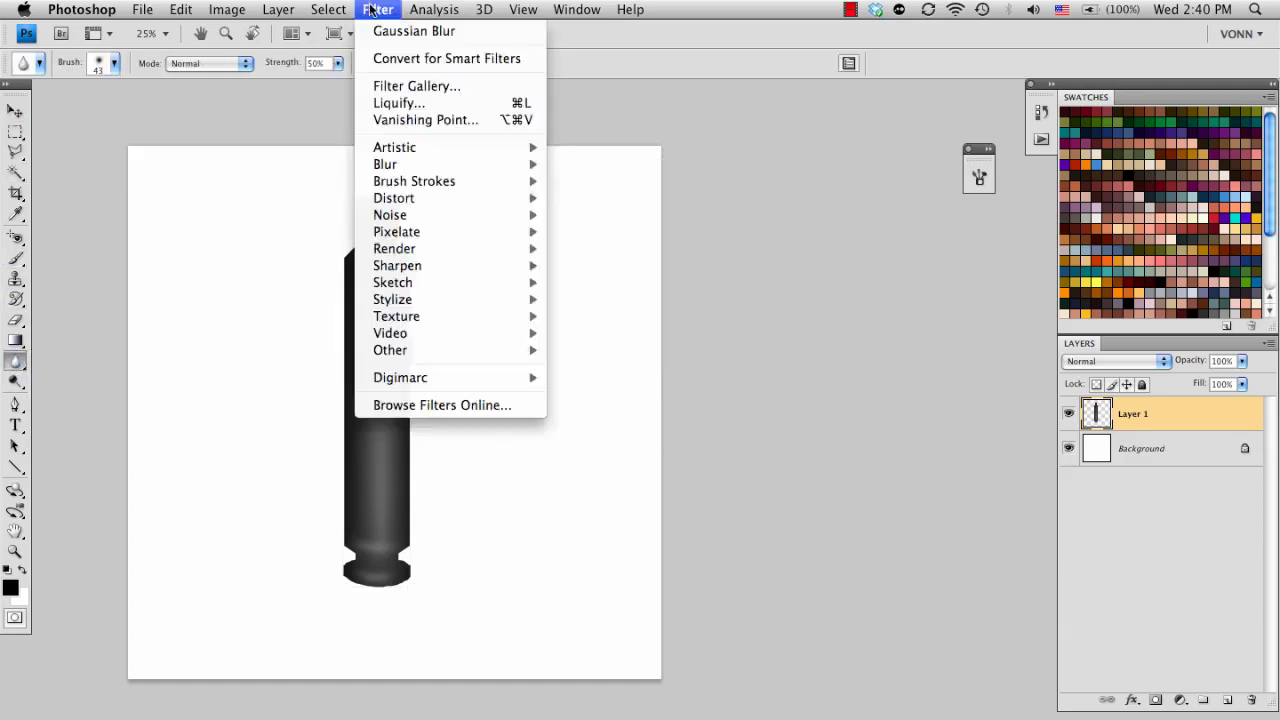
click(384, 9)
click(384, 9)
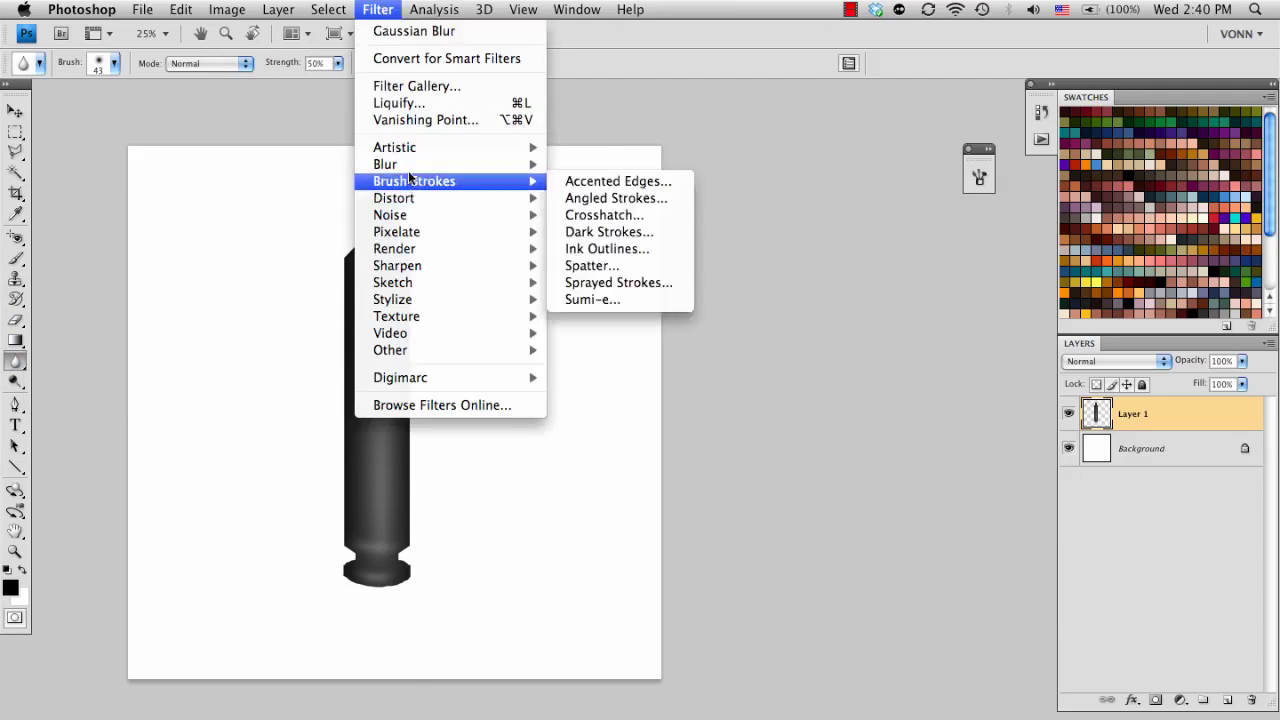
mouse_move(450, 164)
click(600, 232)
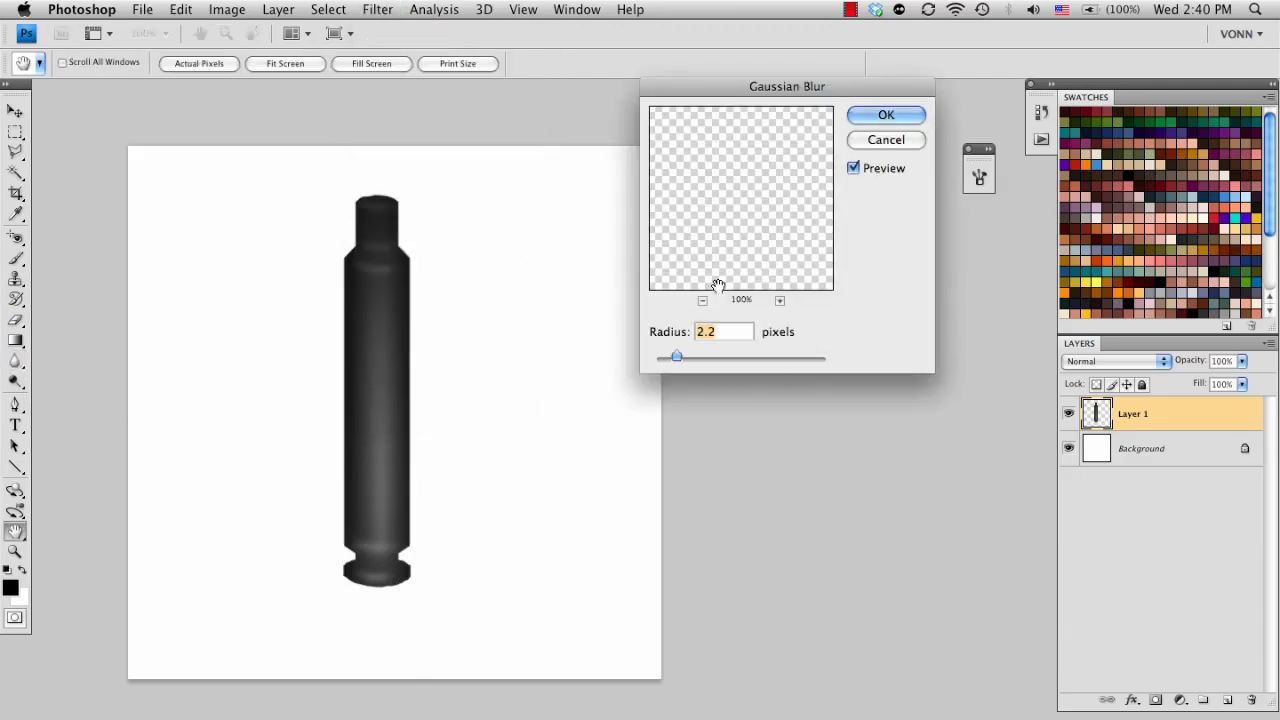
drag(676, 357, 681, 360)
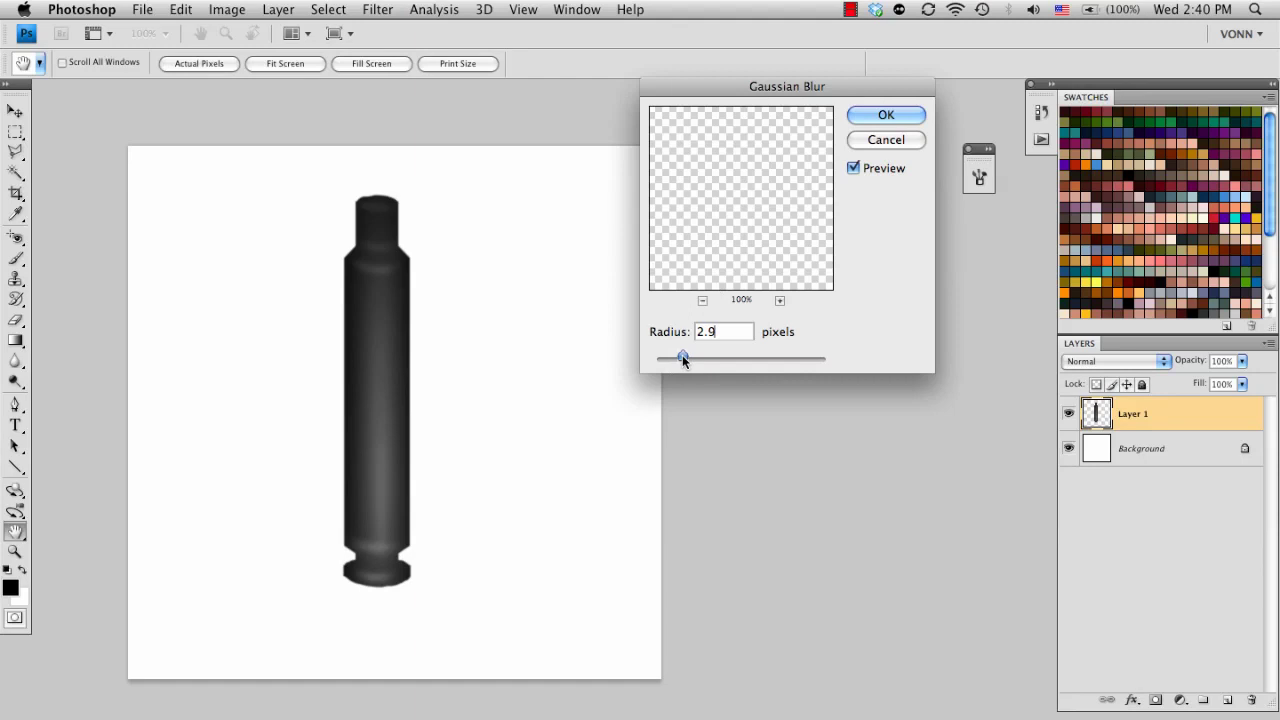
click(884, 117)
key(r)
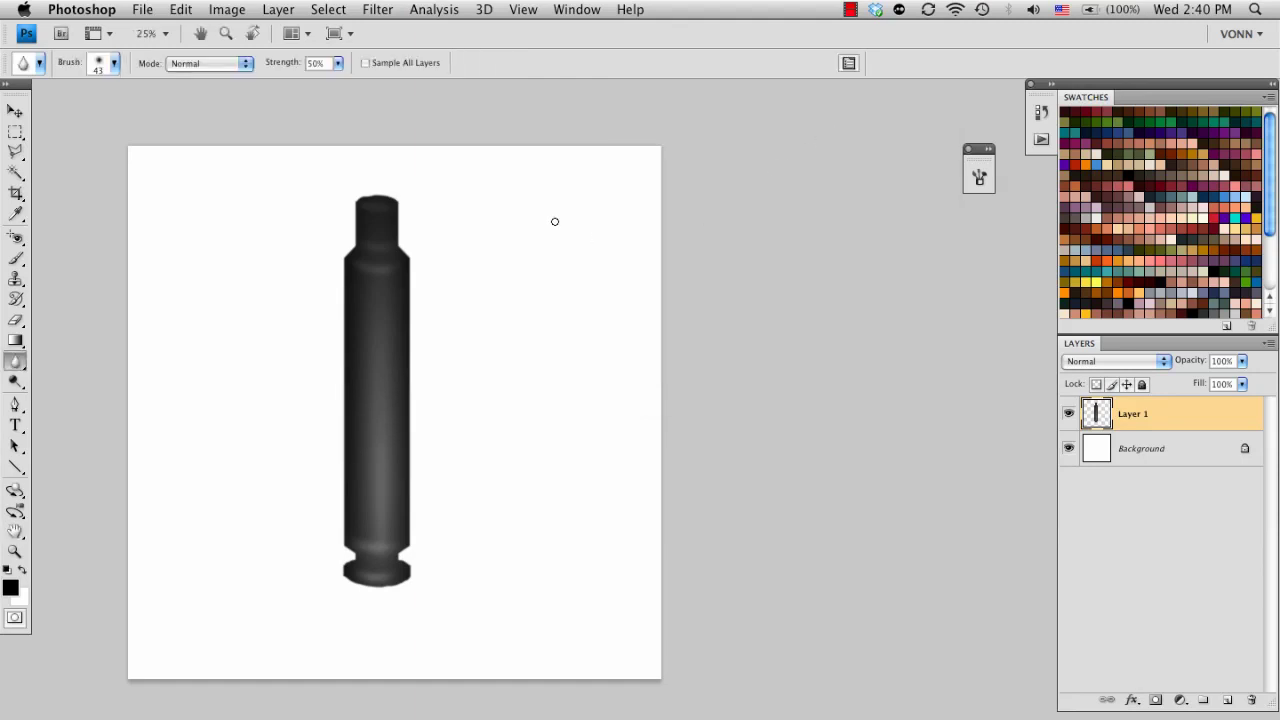
key(super+z)
key(super+z)
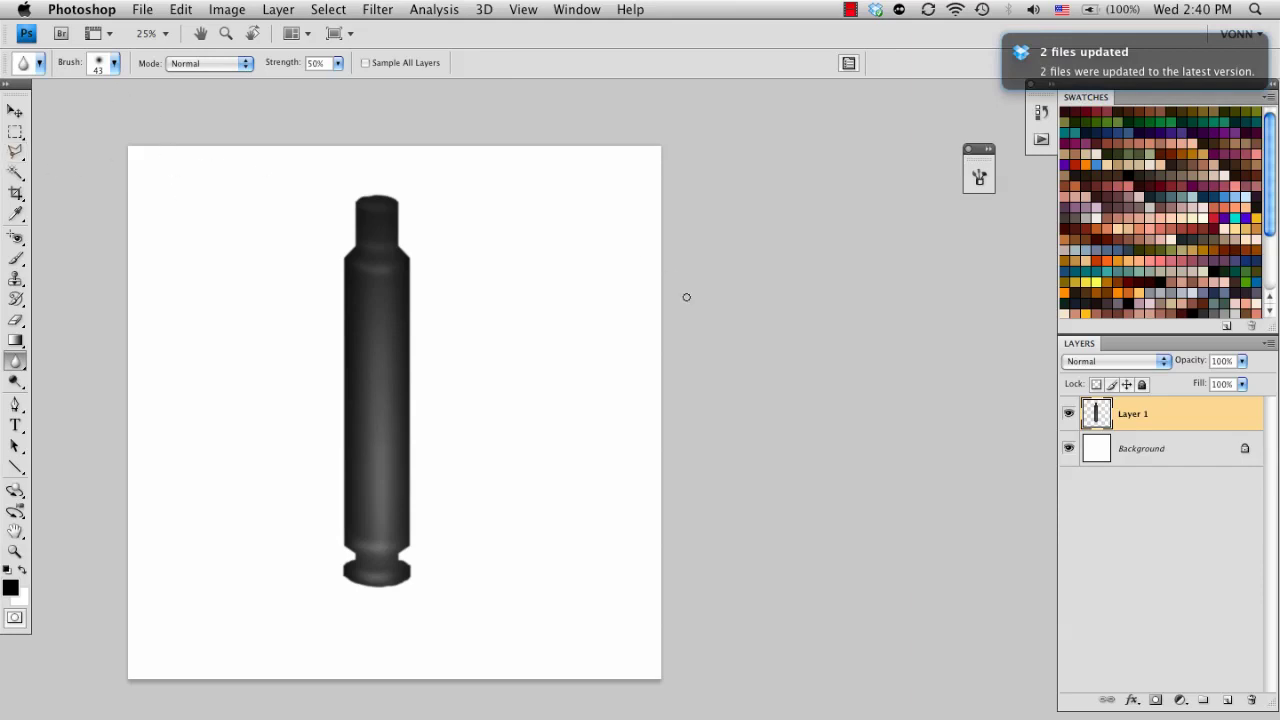
Define the shaded shell as a 1780-pixel brush preset named Bullet_Brush via Edit > Define Brush Preset
key(v)
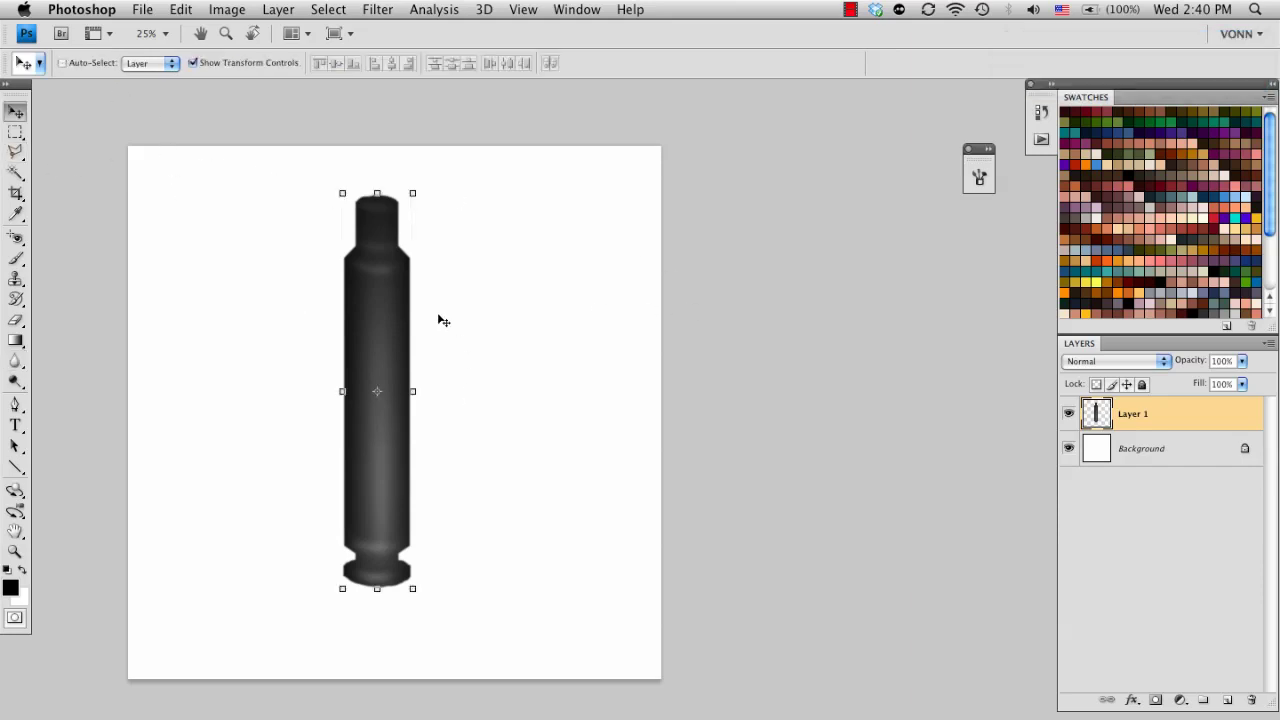
click(178, 9)
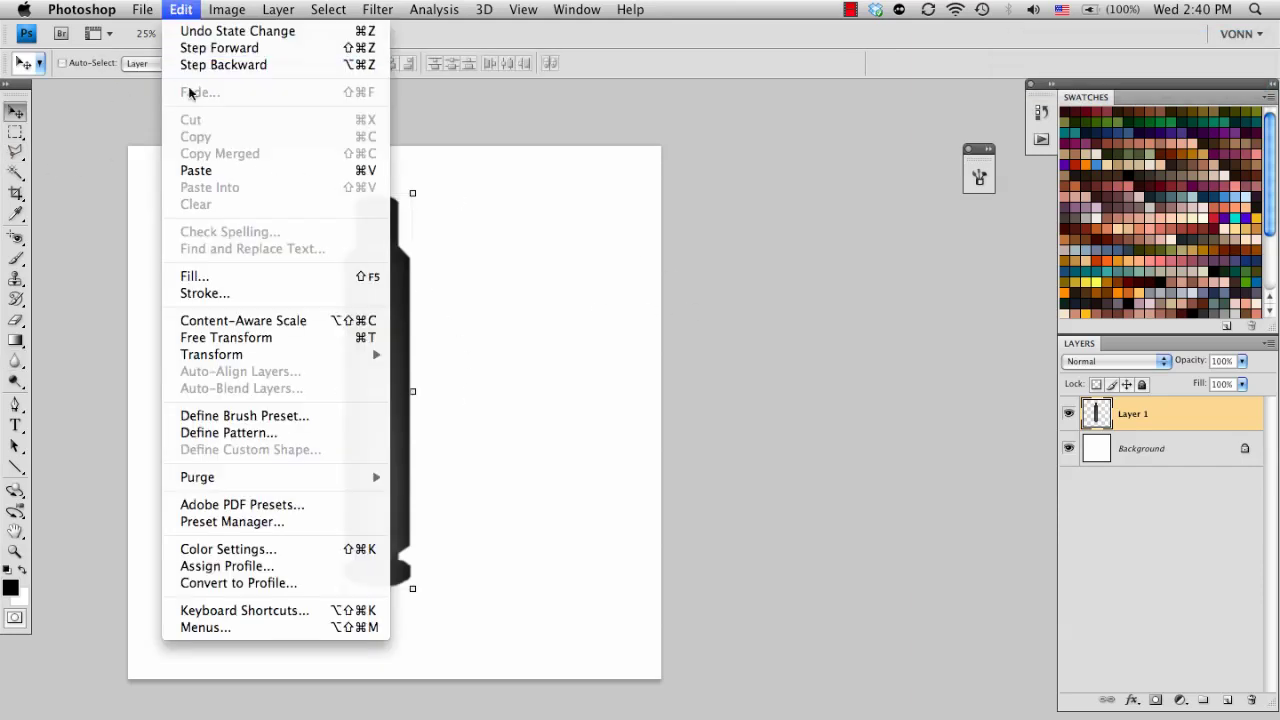
click(305, 422)
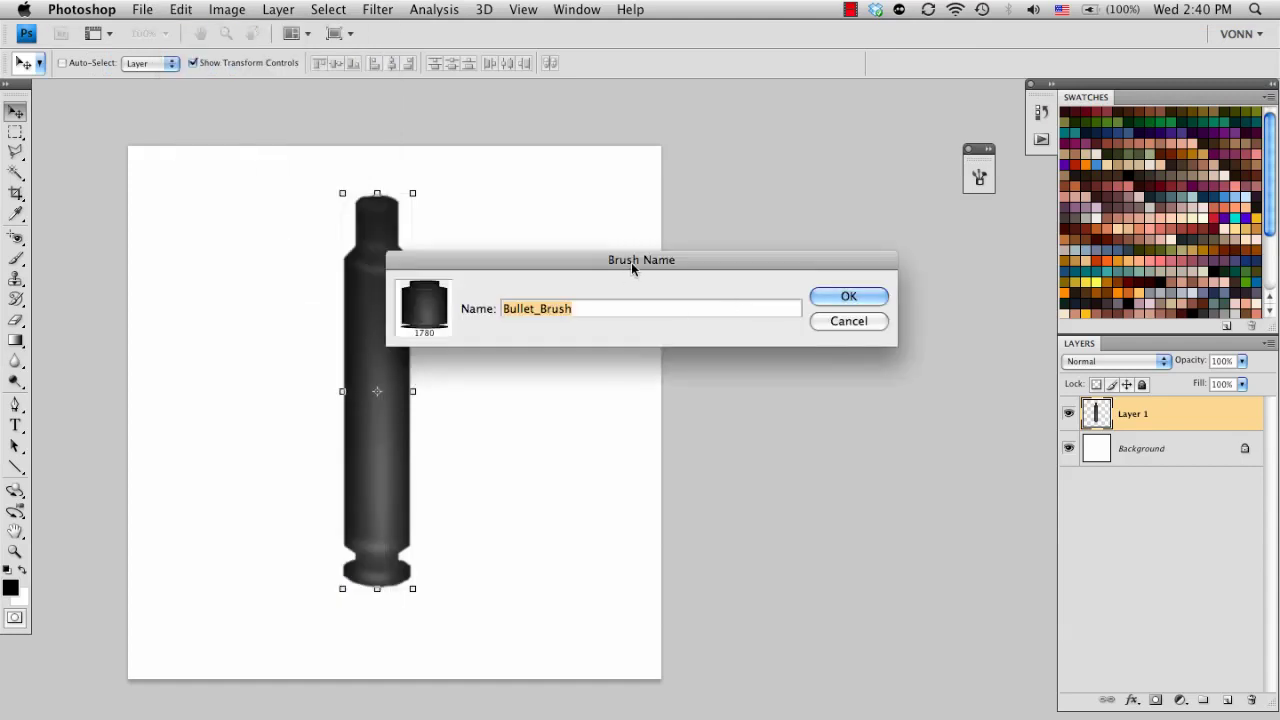
drag(631, 262, 582, 235)
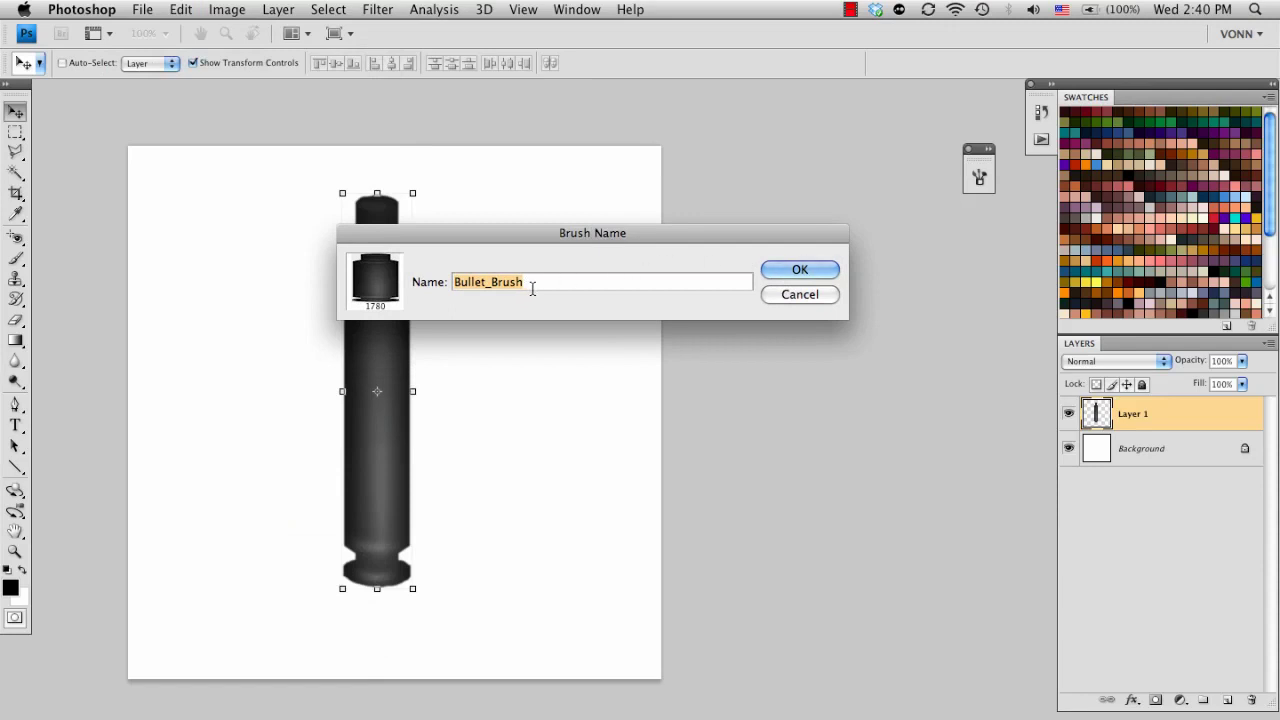
click(800, 270)
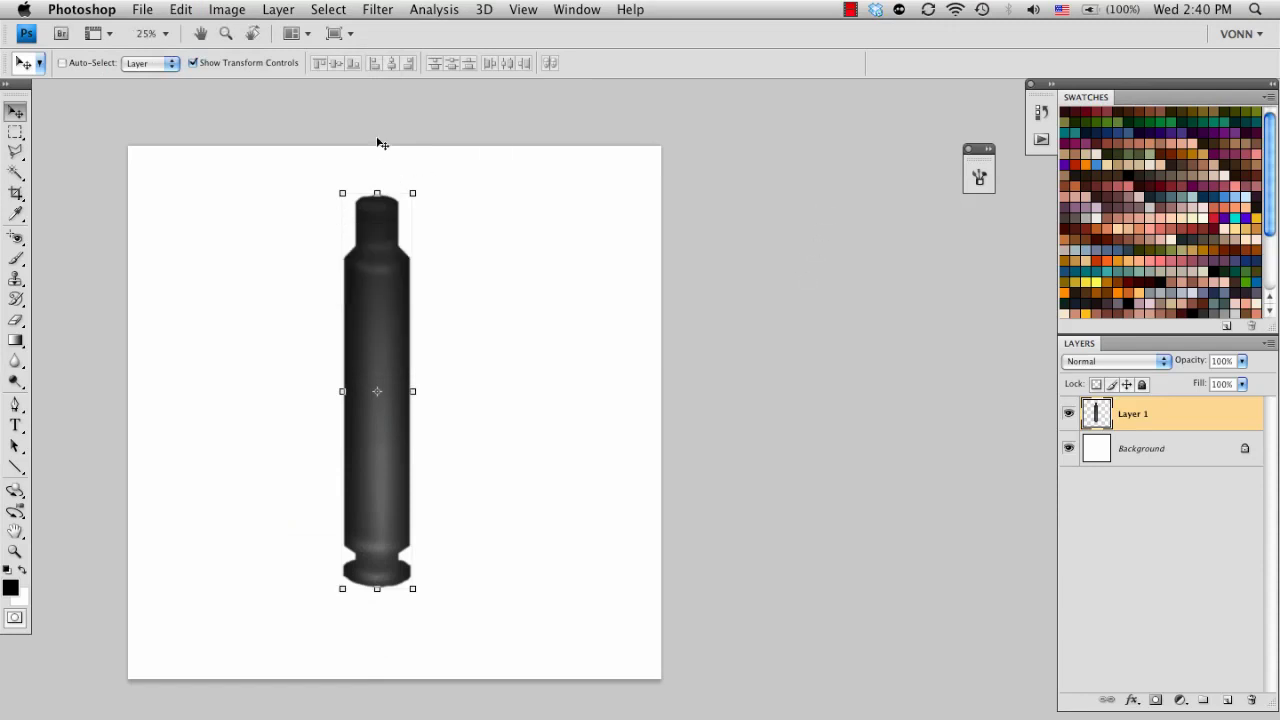
Show the Brushes panel and select the 1780 px bullet brush, resized to about 689 px
click(979, 177)
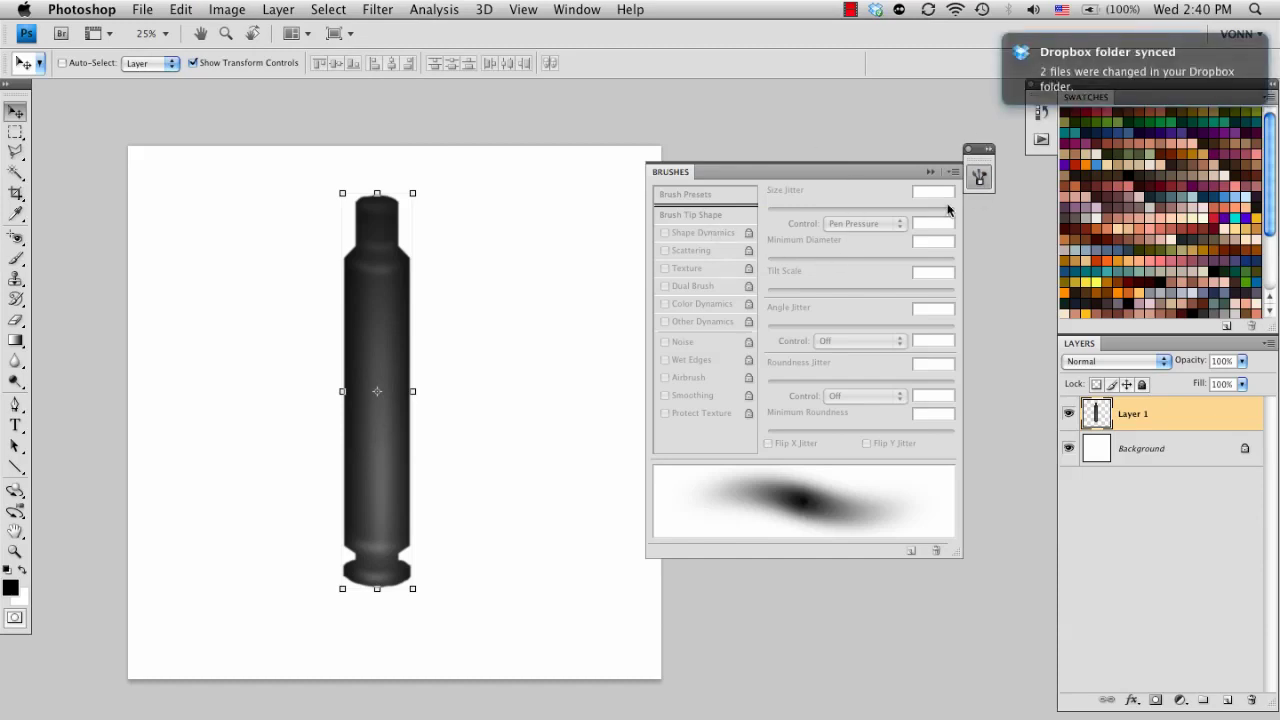
click(577, 9)
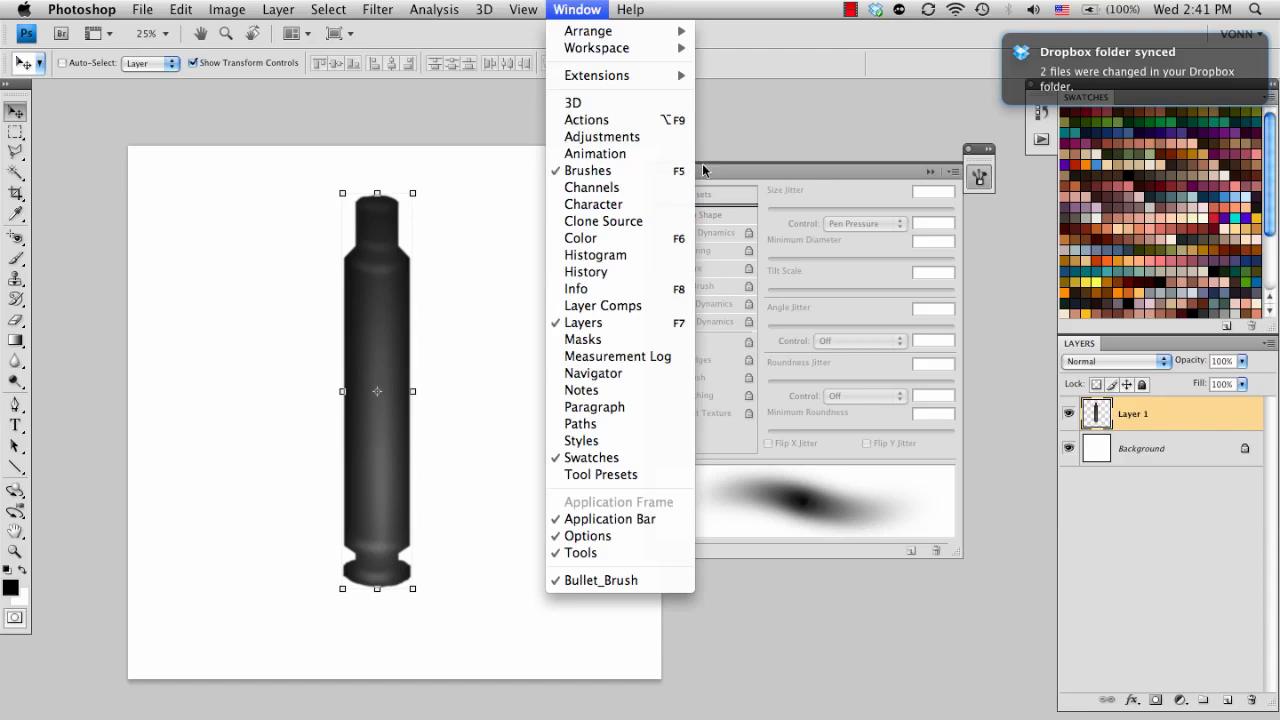
click(617, 171)
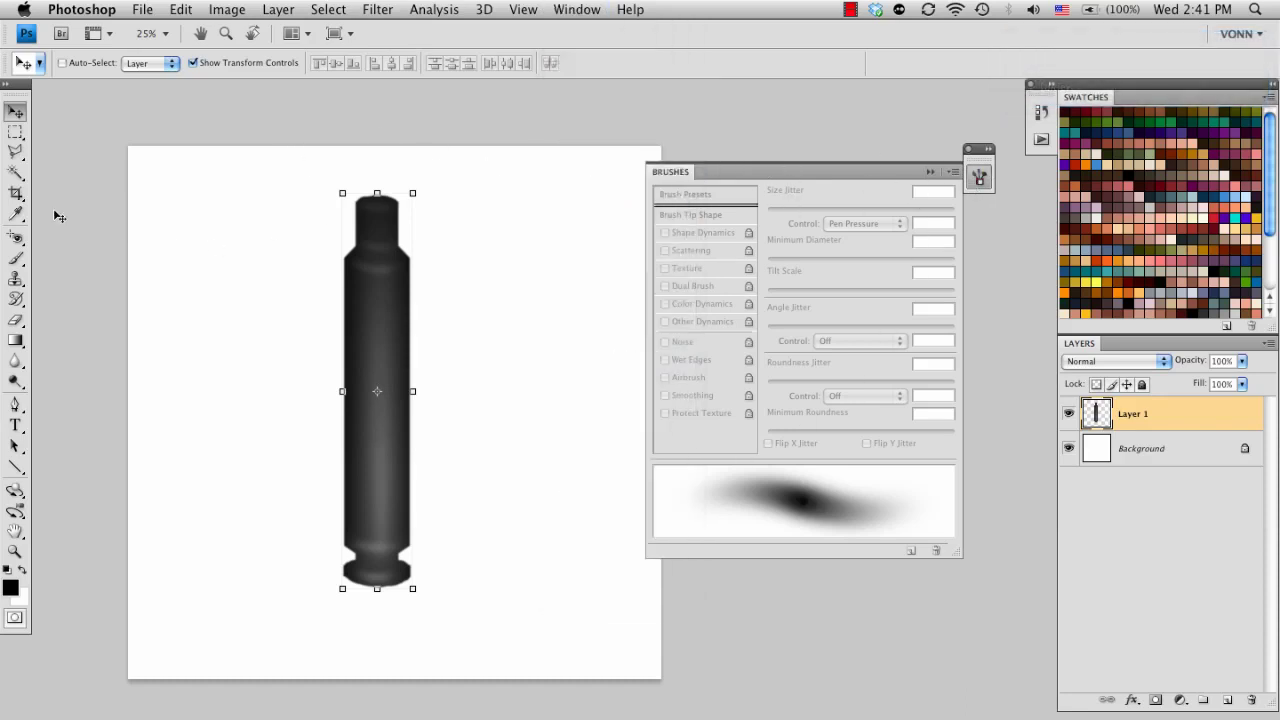
click(15, 258)
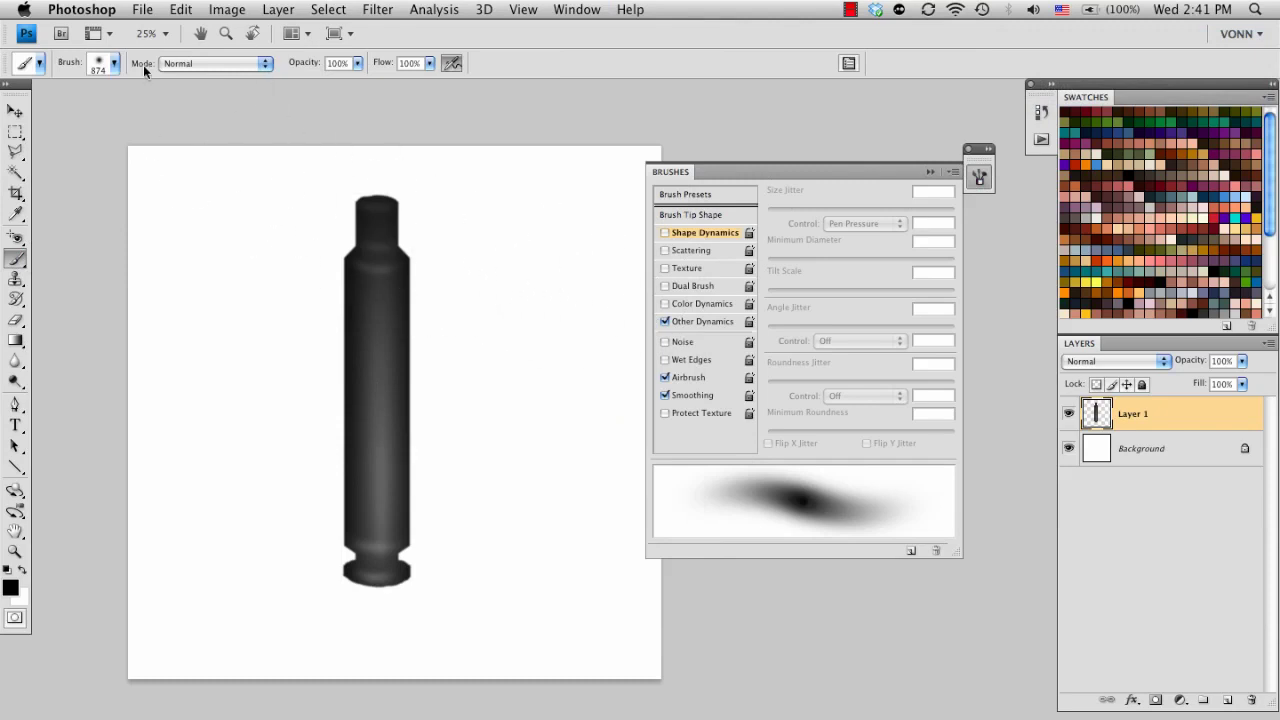
click(116, 63)
double_click(46, 482)
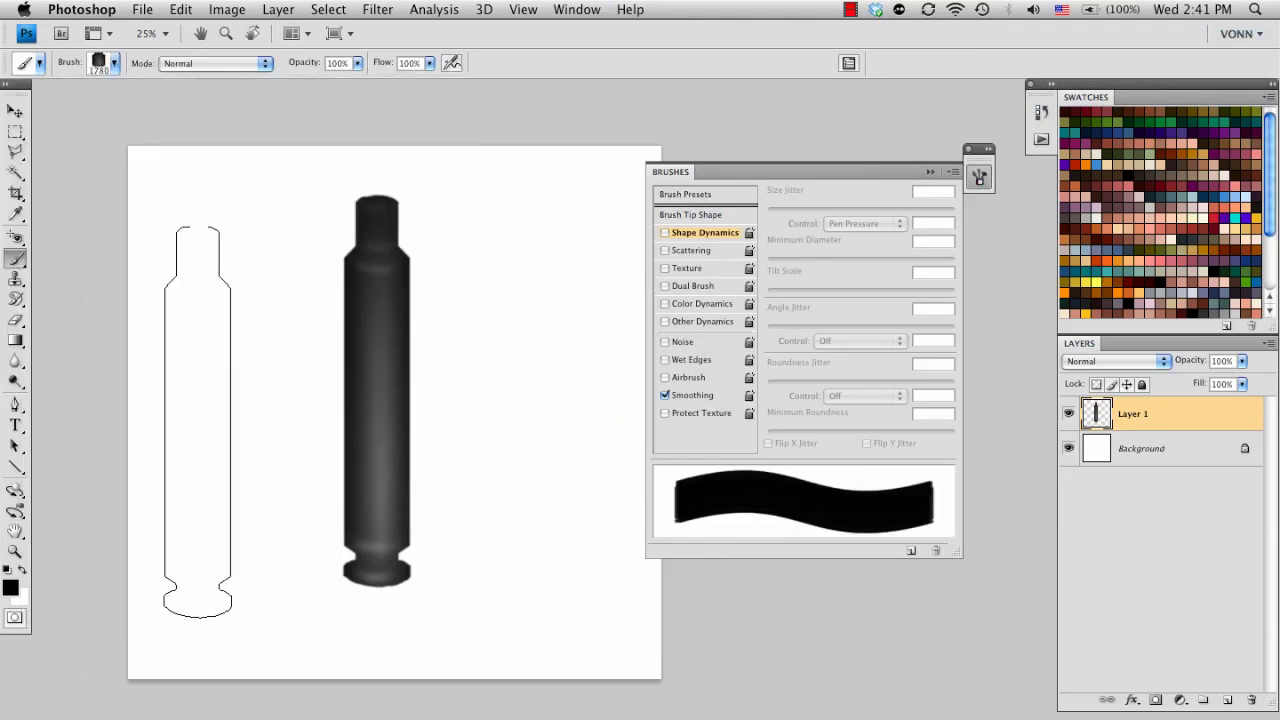
drag(367, 382, 249, 363)
Test-paint and undo two wavy strokes, then hide Layer 1 and add an empty Layer 2
drag(188, 314, 228, 362)
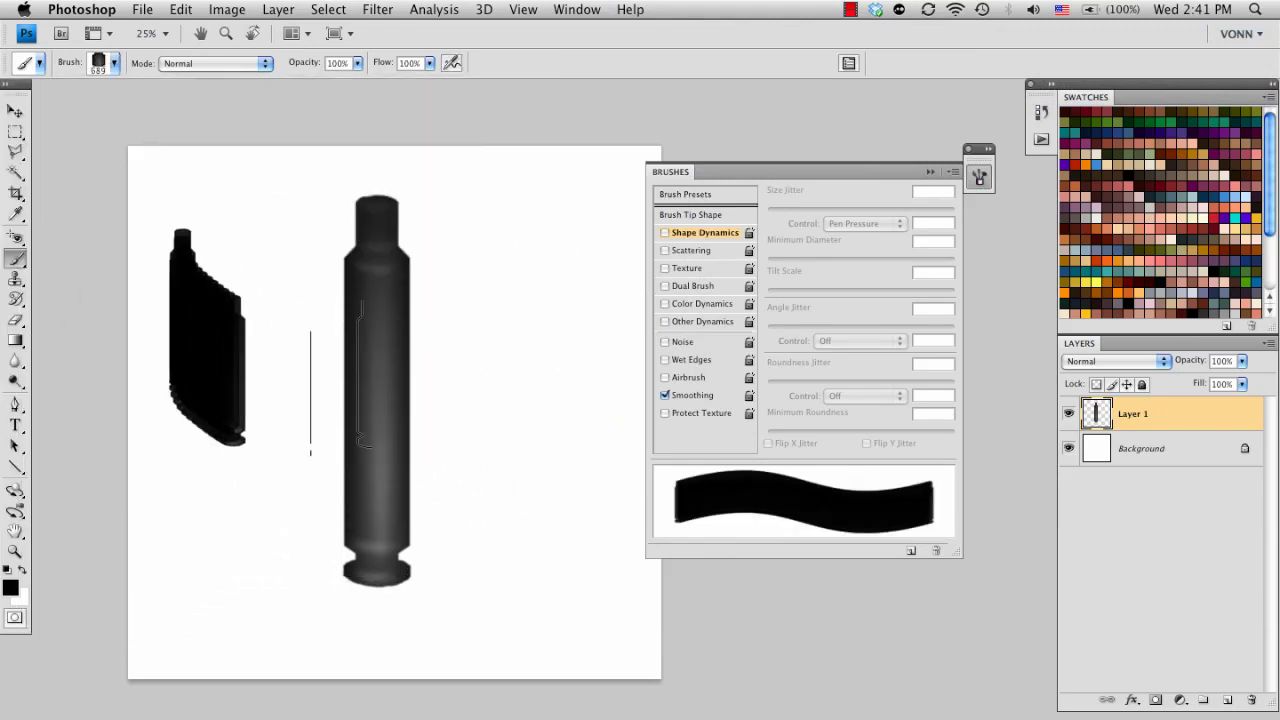
drag(315, 392, 629, 422)
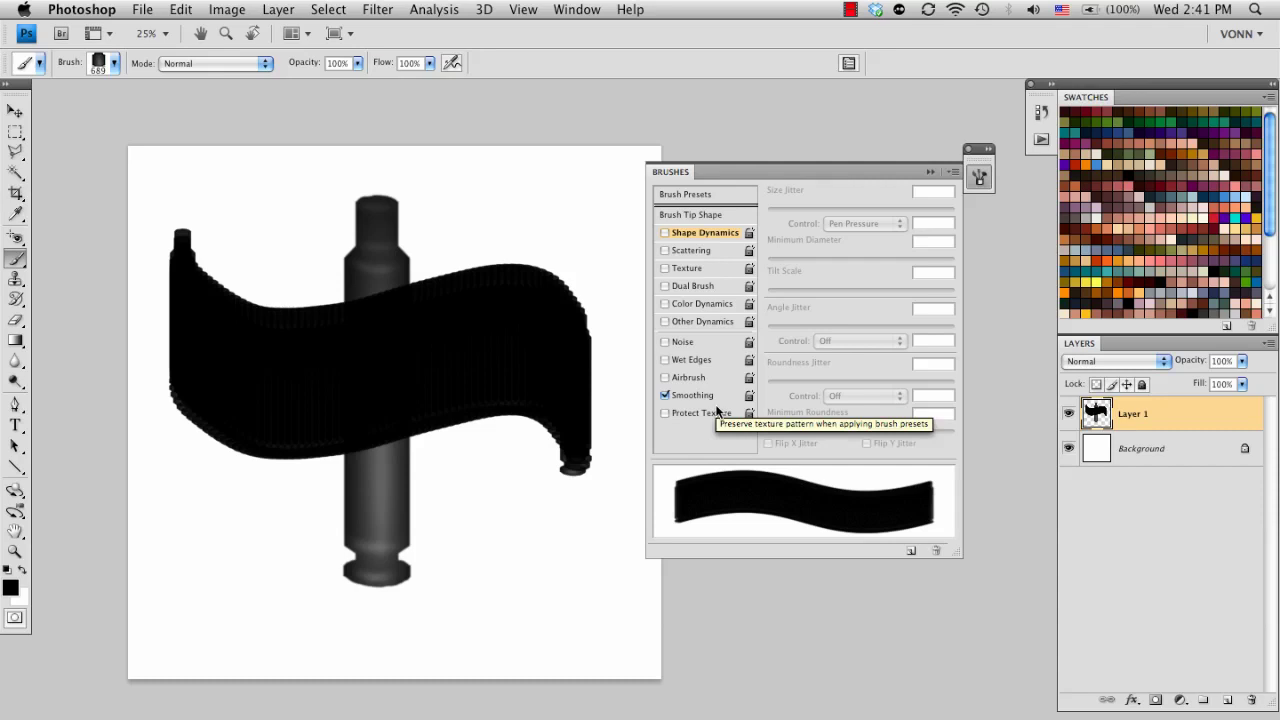
key(super+z)
mouse_move(209, 337)
mouse_down()
mouse_move(529, 403)
mouse_move(516, 415)
mouse_up()
key(super+z)
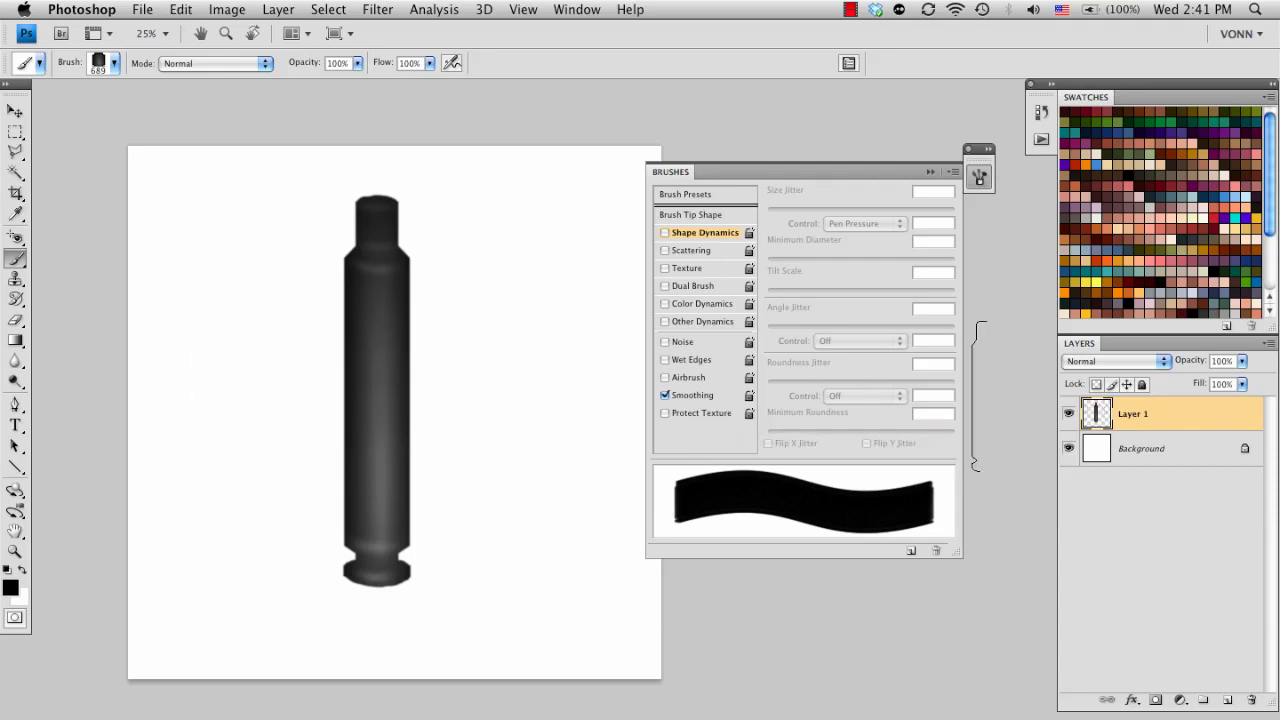
click(1069, 413)
click(1229, 698)
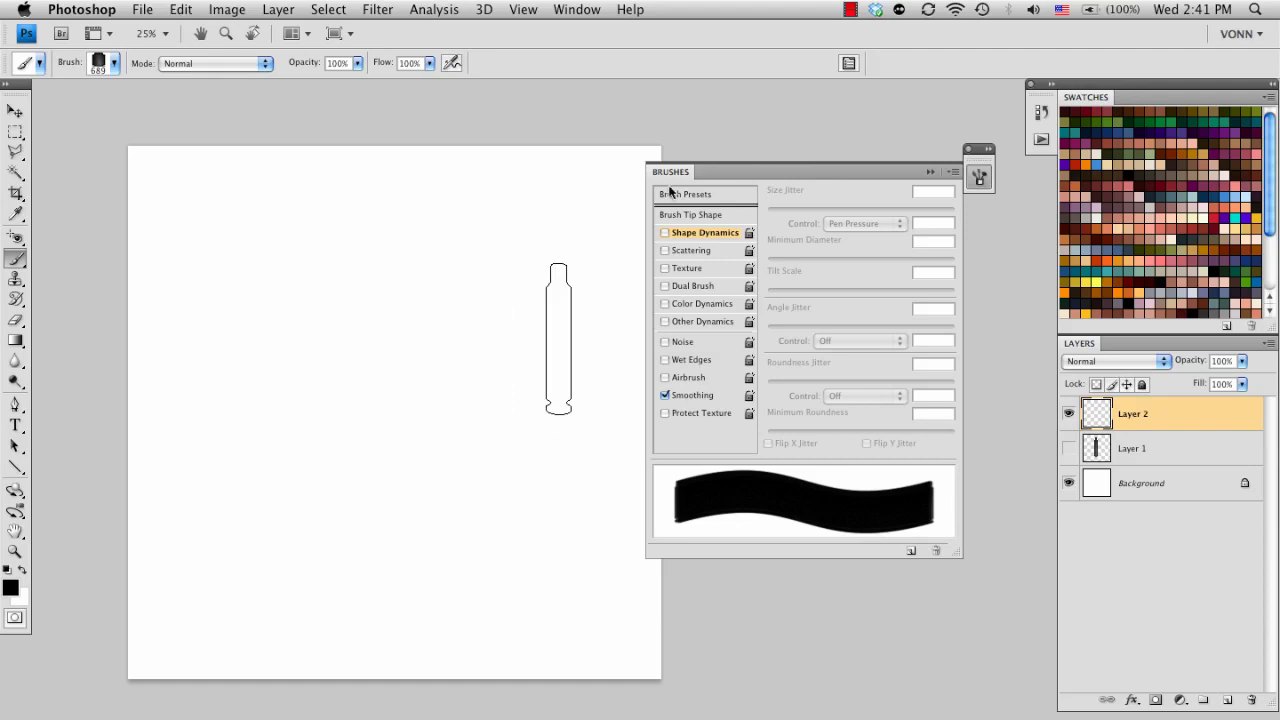
Set the brush tip spacing to 84% and test a row of separated shells
click(694, 216)
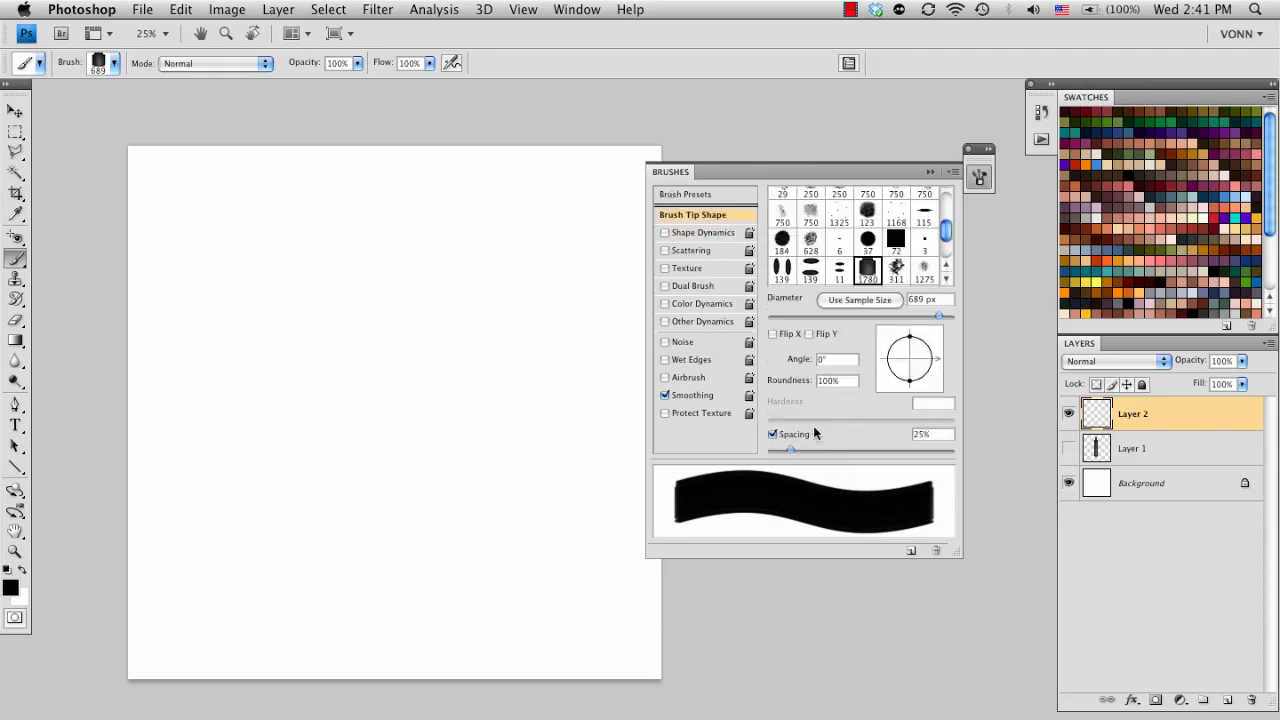
mouse_move(789, 453)
mouse_down()
mouse_move(856, 451)
mouse_move(844, 449)
mouse_up()
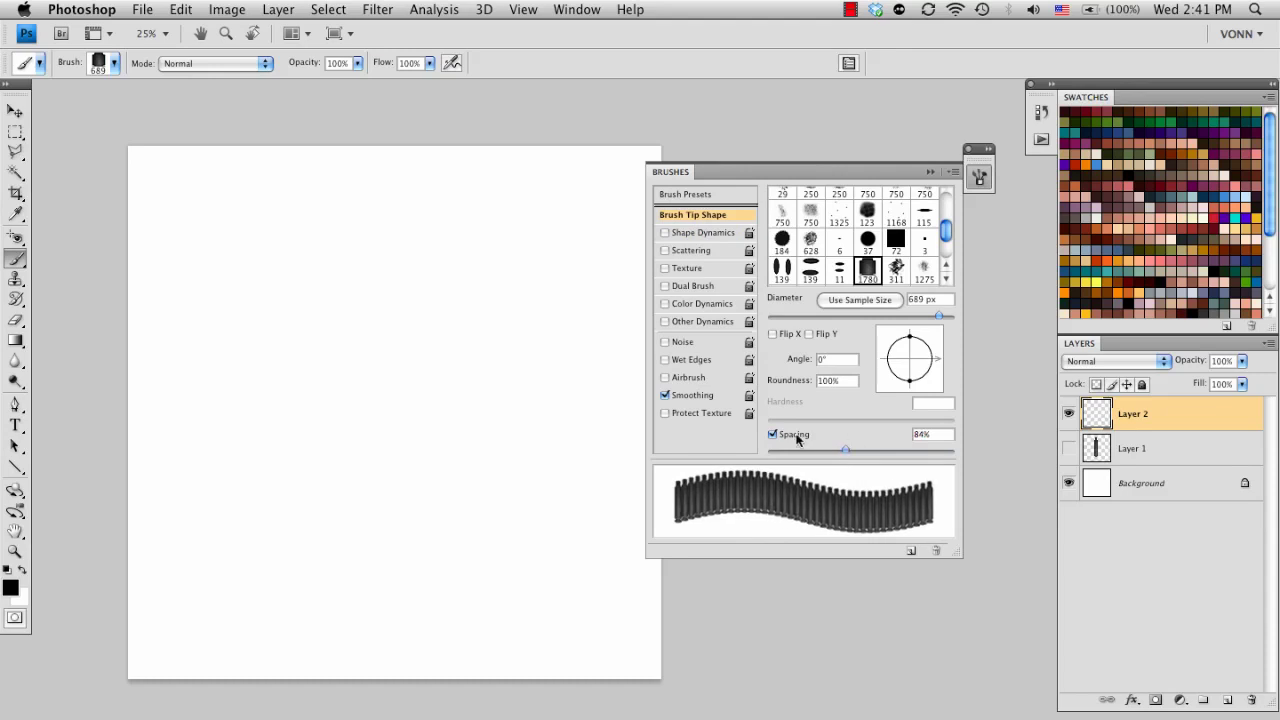
key(bracketleft)
drag(172, 432, 667, 430)
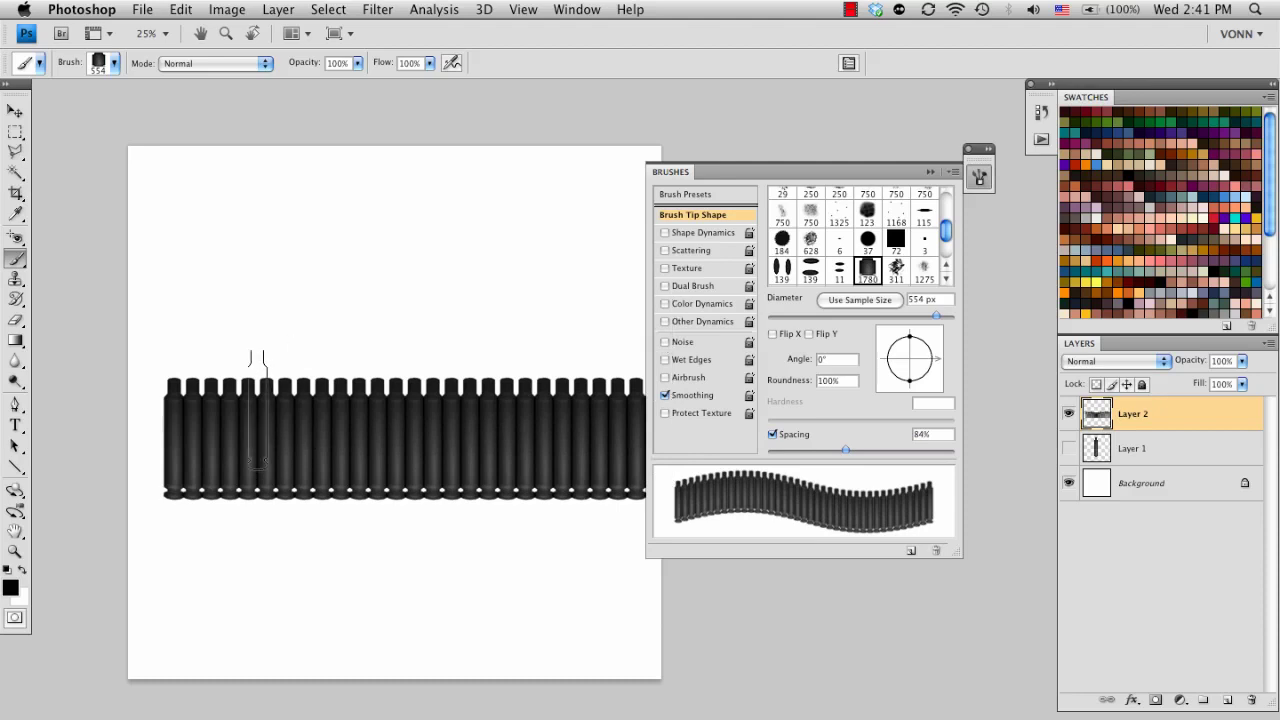
key(super+z)
Shrink the brush to 415 px, test more bullet rows, then clear them all
key(bracketleft)
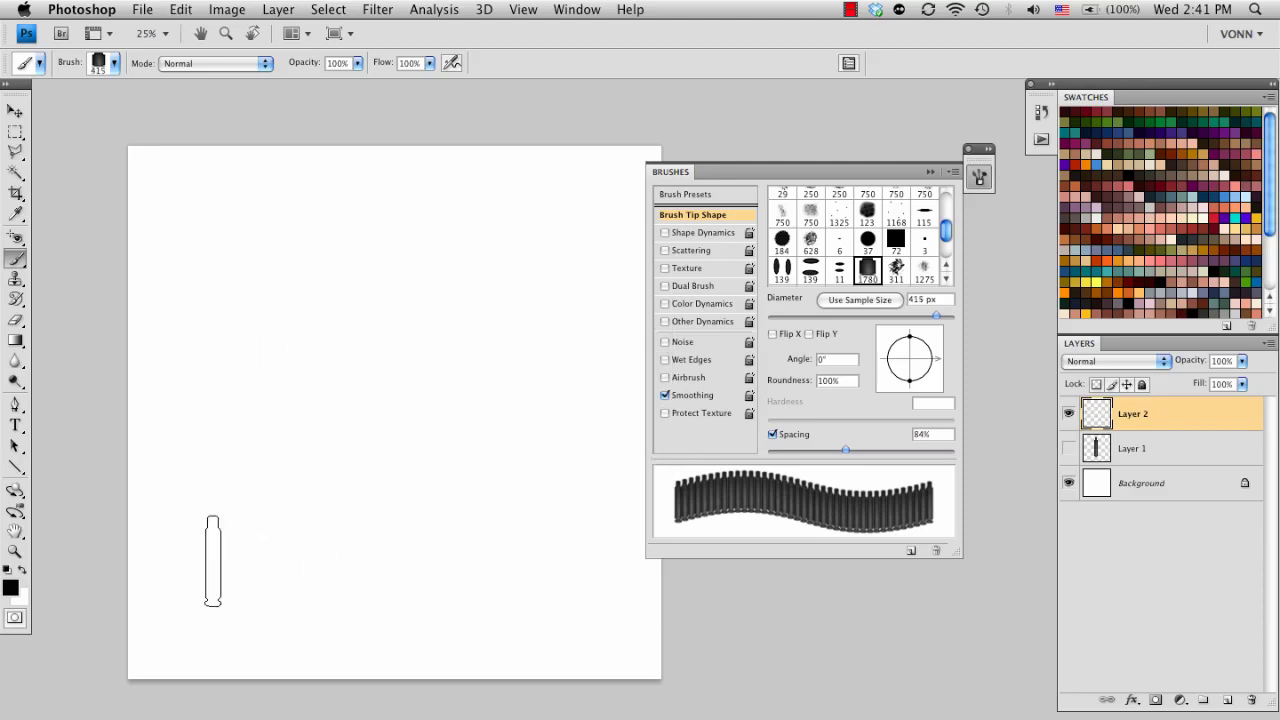
drag(167, 590, 676, 592)
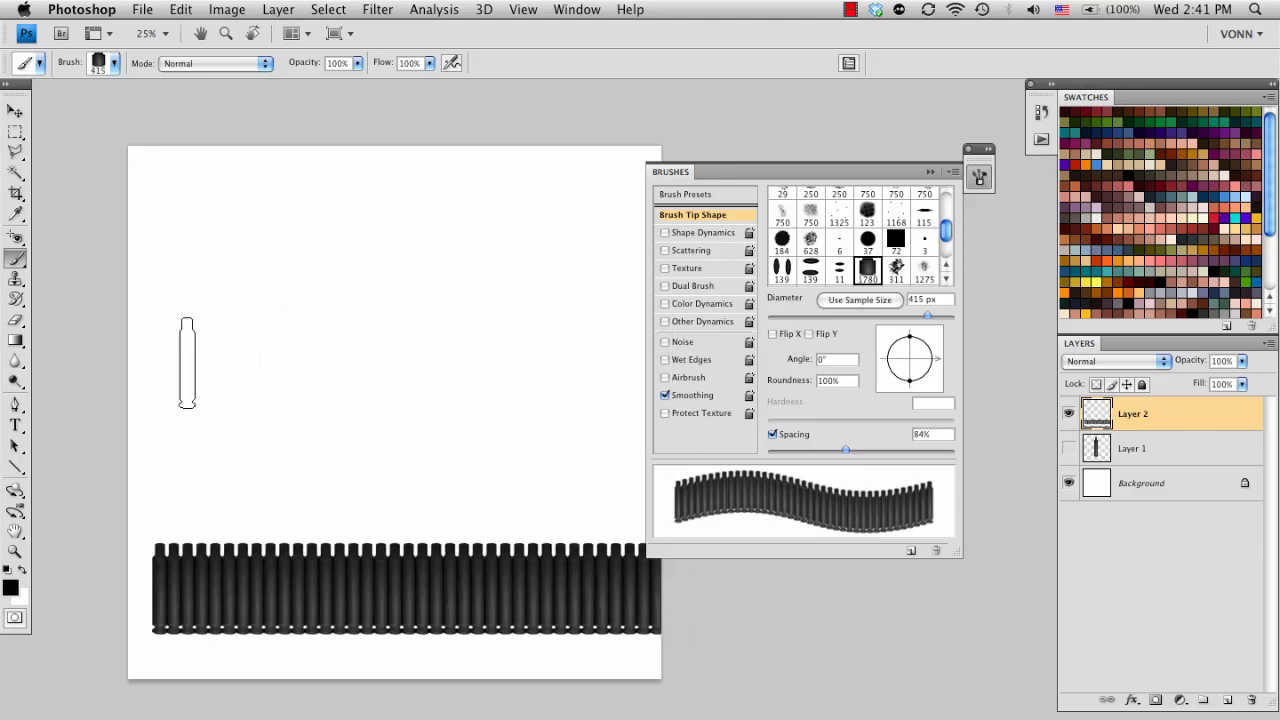
shift+click(187, 367)
shift+click(698, 380)
key(alt+super+z)
key(alt+super+z)
click(115, 62)
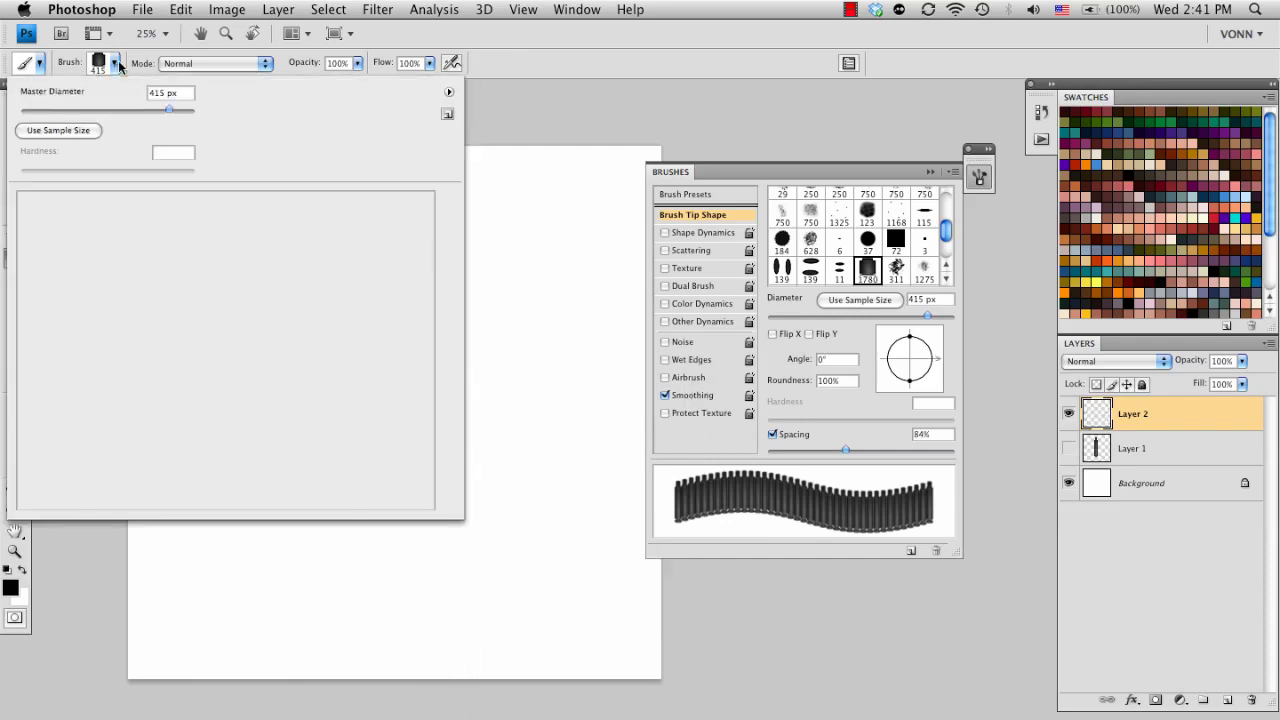
Save the 415 px, 84%-spacing brush as preset Bullet_Brush_Sequence and undo a stray dab
click(447, 114)
key(Right)
key(BackSpace)
key(BackSpace)
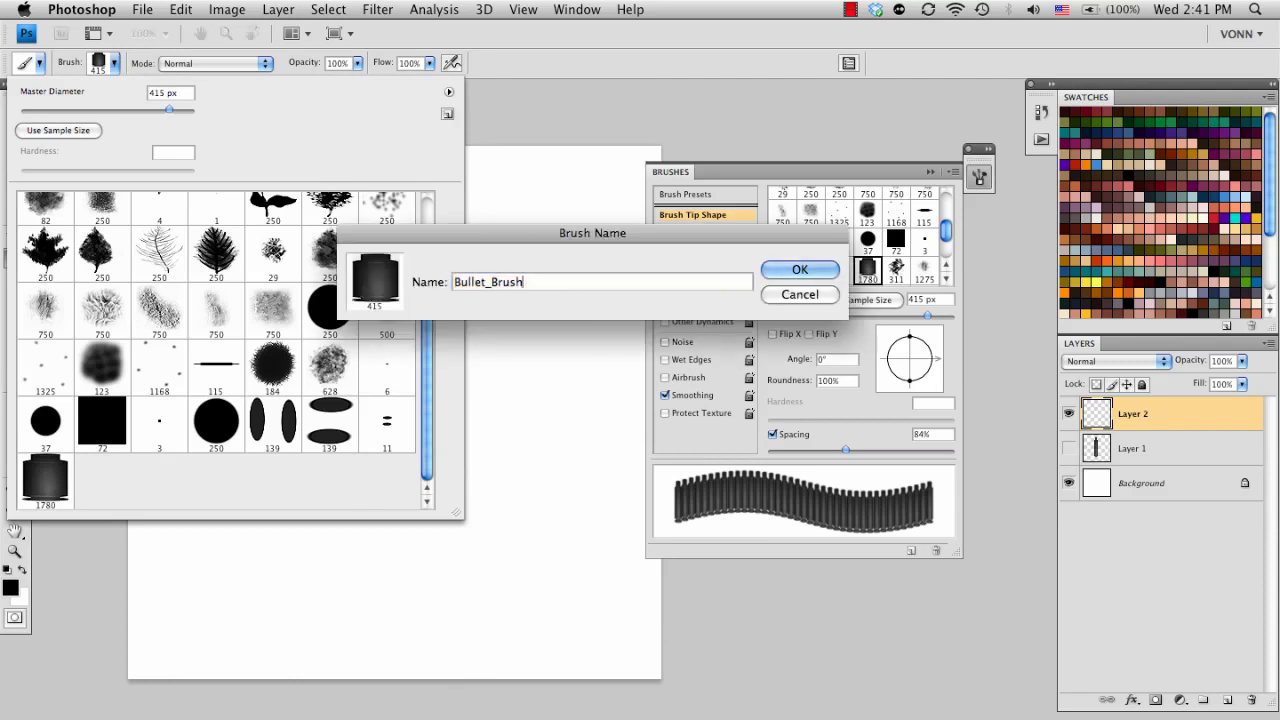
text(_Sequew)
key(BackSpace)
text(nce)
key(Return)
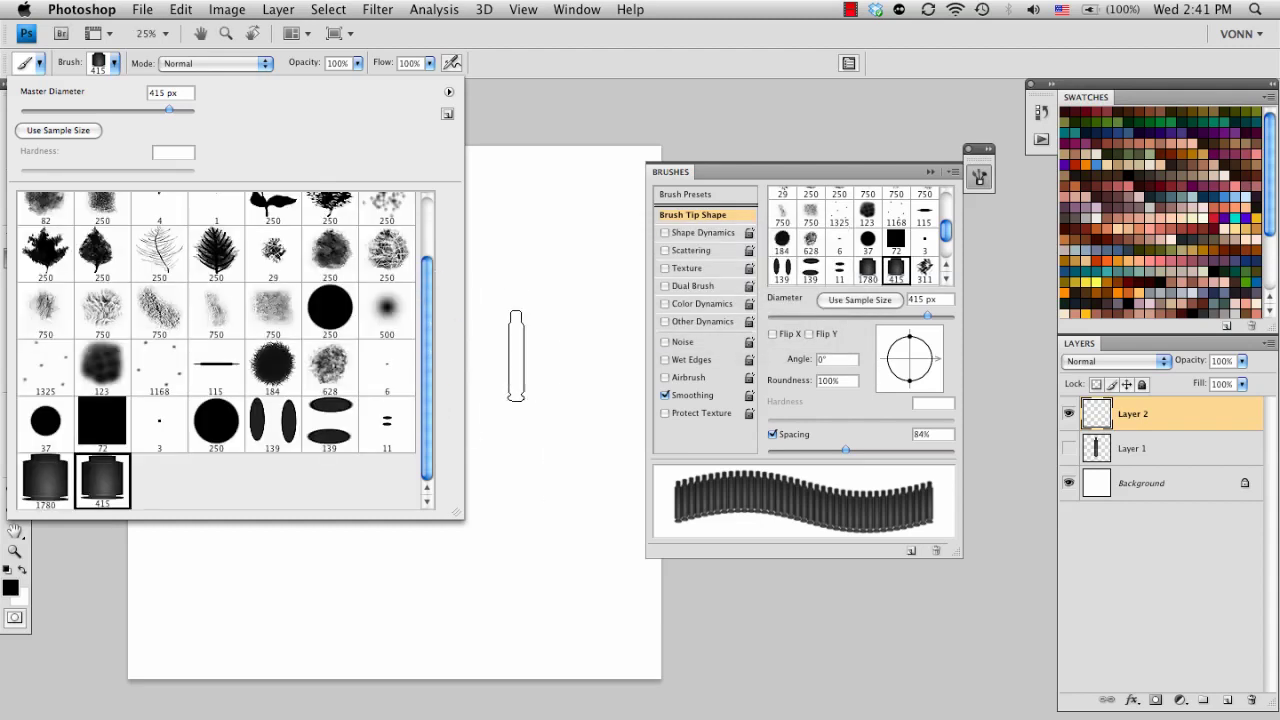
click(528, 357)
key(ctrl+z)
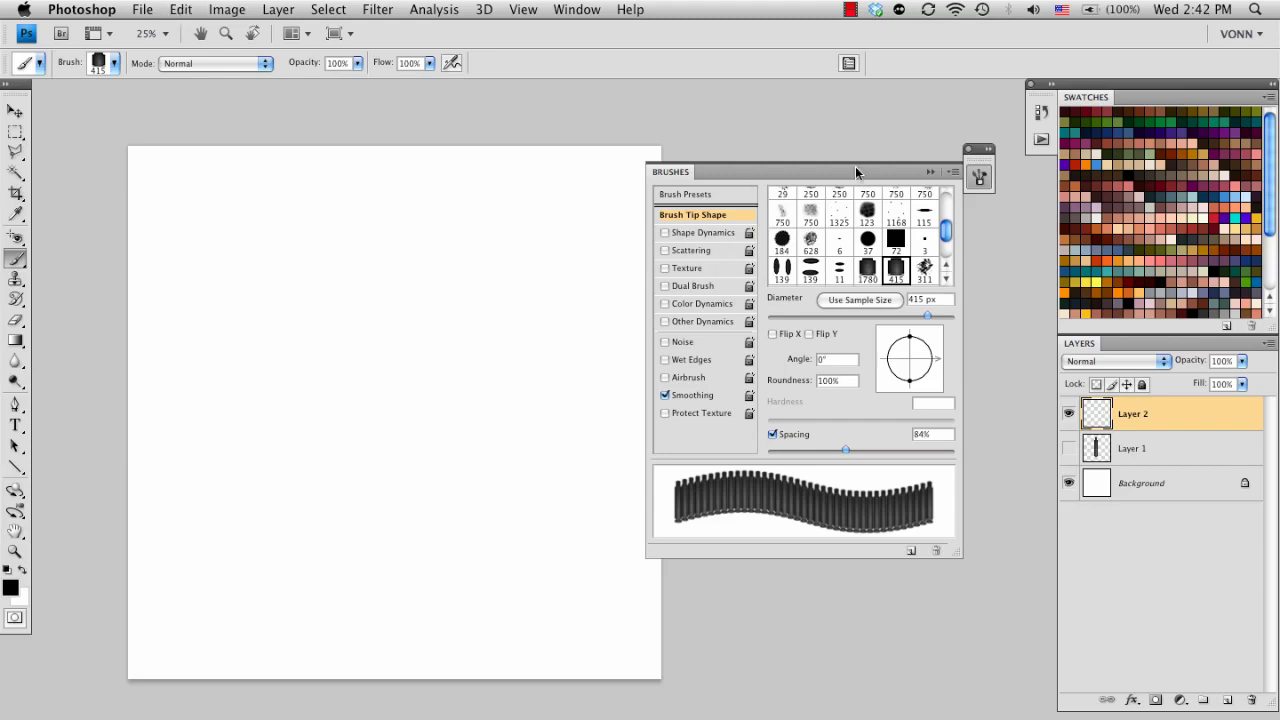
Turn on Shape Dynamics with a 31% minimum diameter, testing and undoing strokes
drag(863, 172, 877, 166)
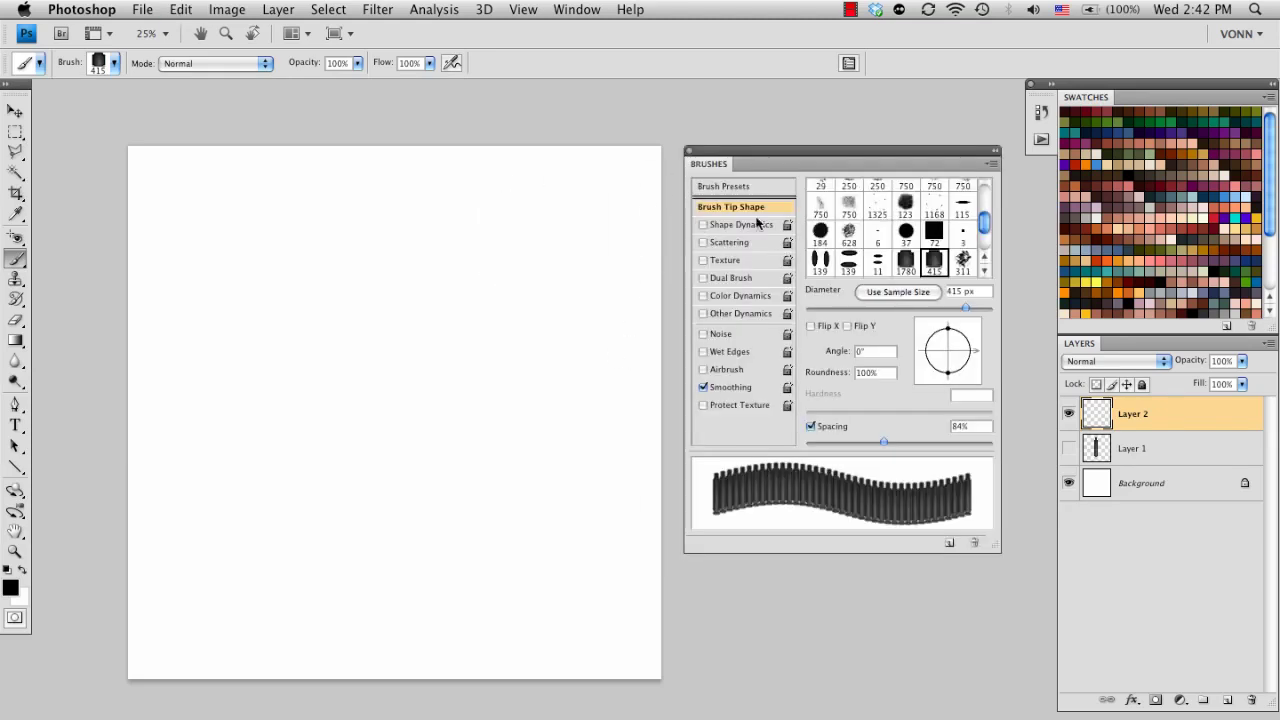
click(716, 226)
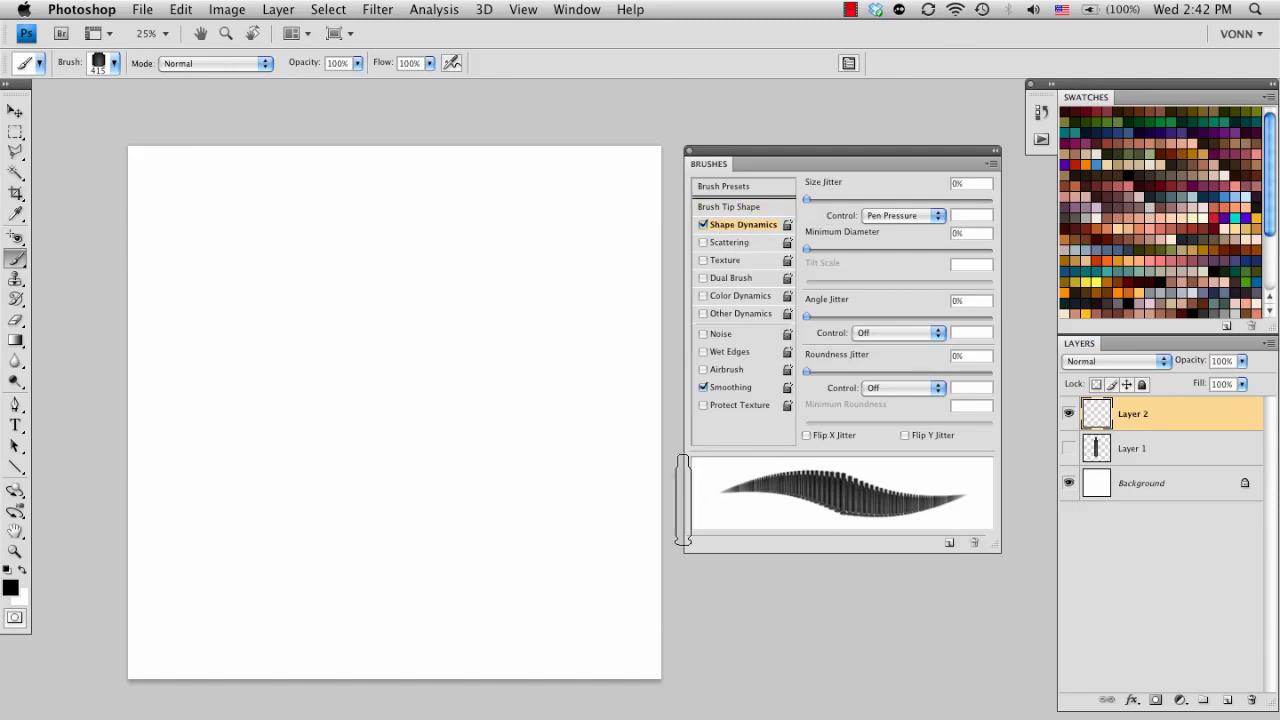
mouse_move(527, 258)
mouse_down()
mouse_move(245, 568)
mouse_move(580, 470)
mouse_up()
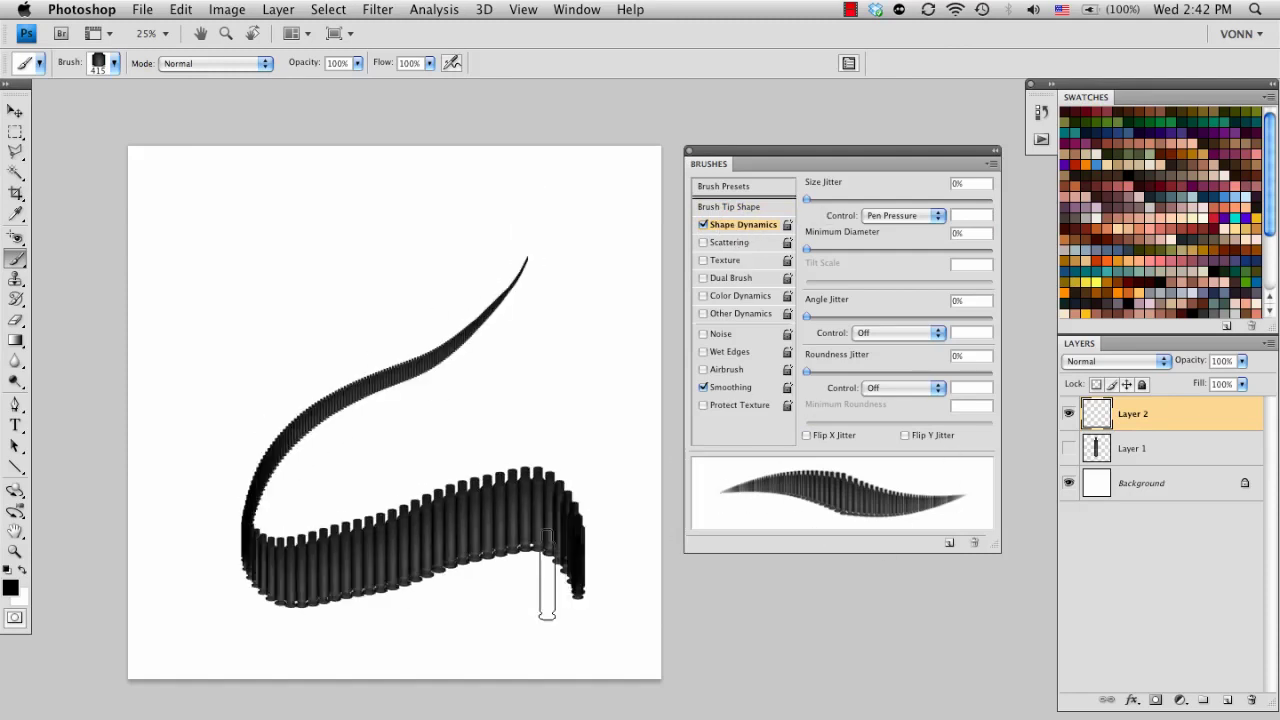
key(Delete)
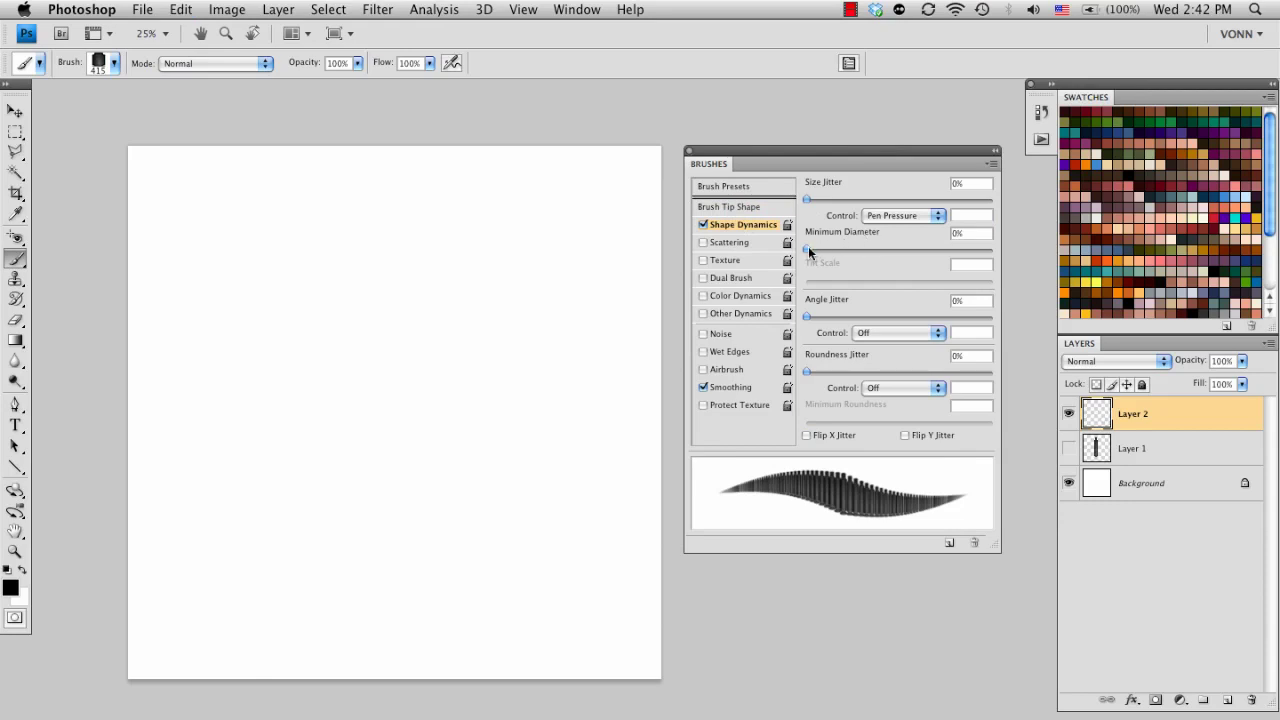
drag(810, 250, 863, 250)
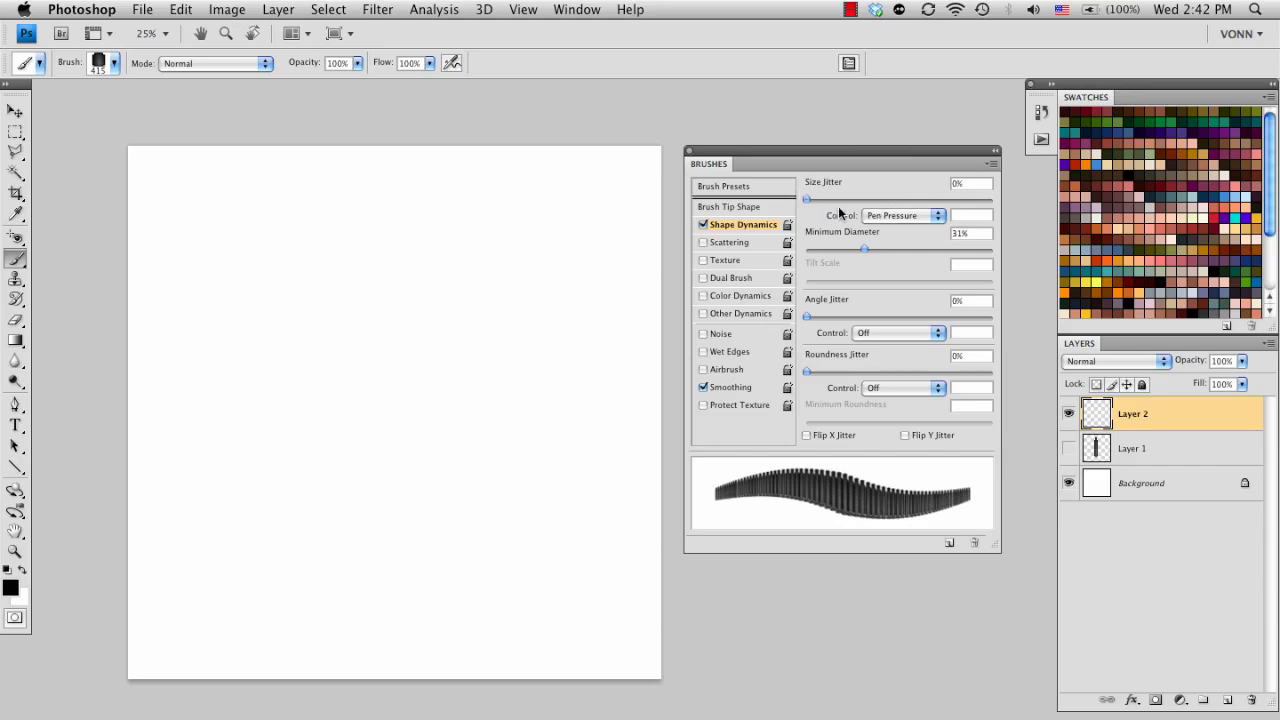
mouse_move(395, 340)
mouse_down()
mouse_move(413, 381)
mouse_move(503, 551)
mouse_up()
key(super+z)
Set Angle Jitter to 25%, test a stroke of tilted shells, and undo it
drag(808, 314, 852, 312)
mouse_move(410, 180)
mouse_down()
mouse_move(563, 290)
mouse_move(563, 520)
mouse_move(535, 575)
mouse_move(270, 566)
mouse_move(250, 590)
mouse_up()
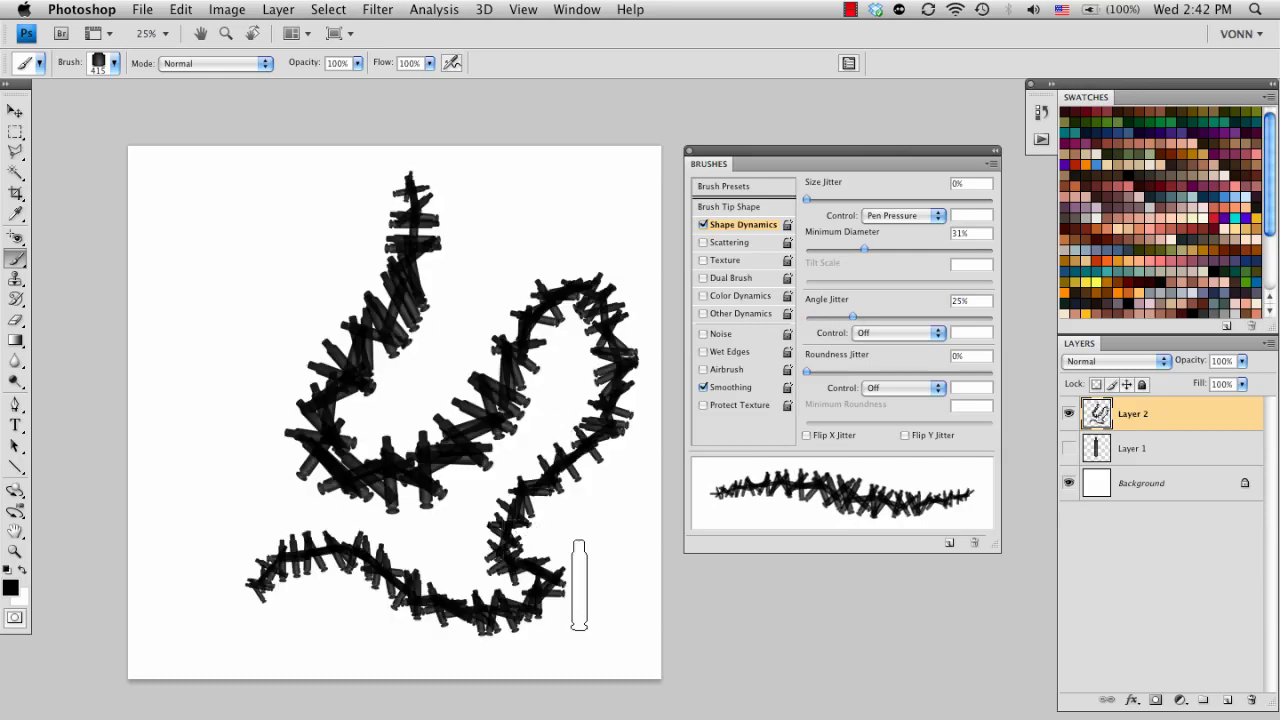
key(super+z)
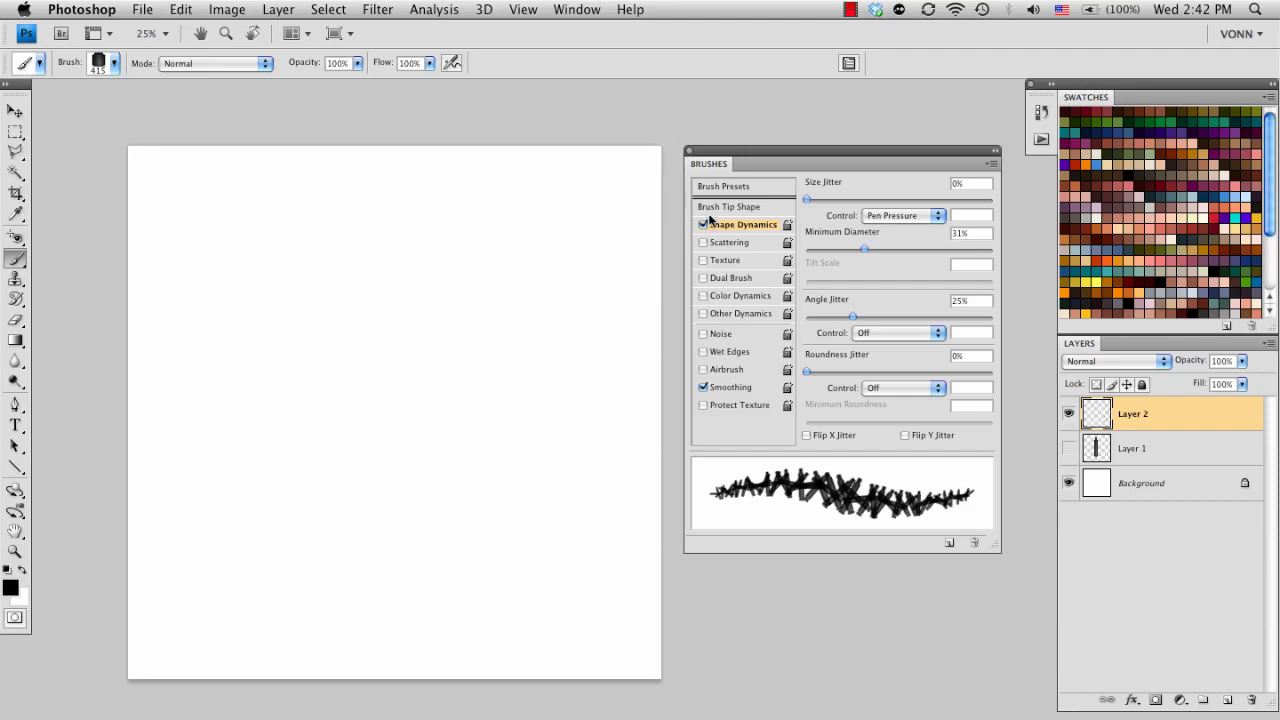
Widen the brush tip spacing to 375%, test-paint the spaced shells, and undo the tests
click(732, 207)
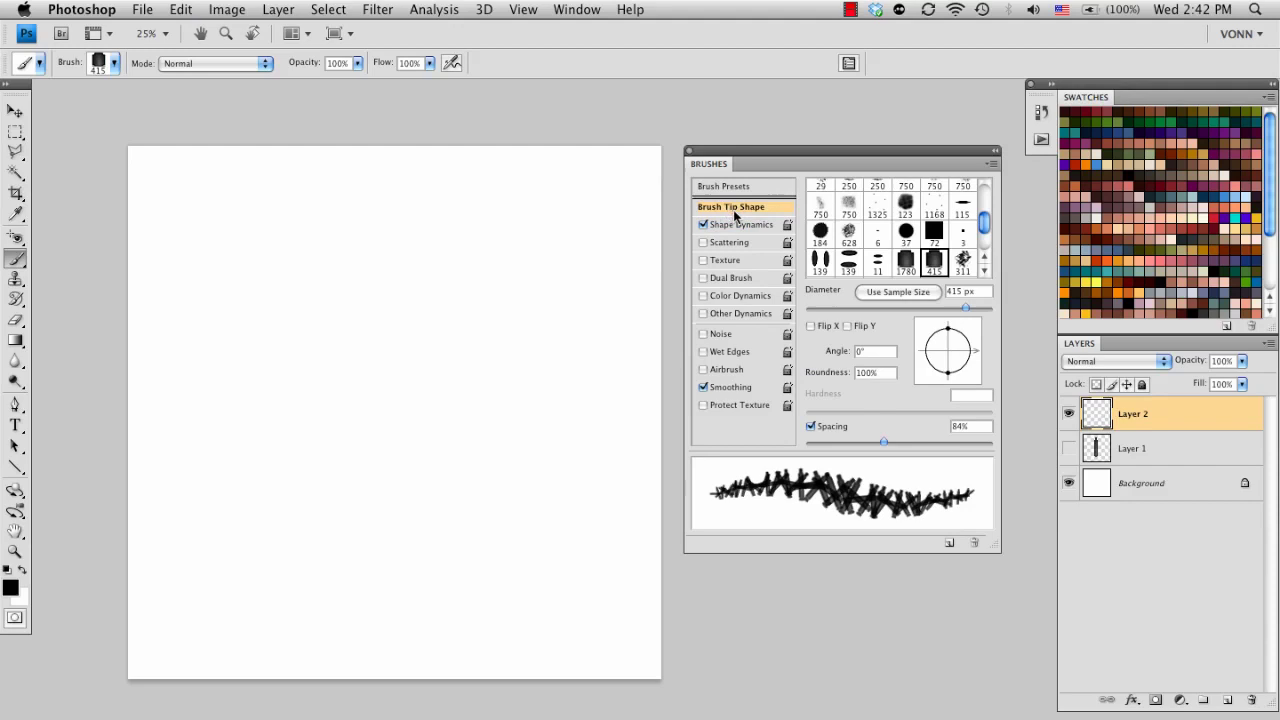
drag(884, 442, 961, 429)
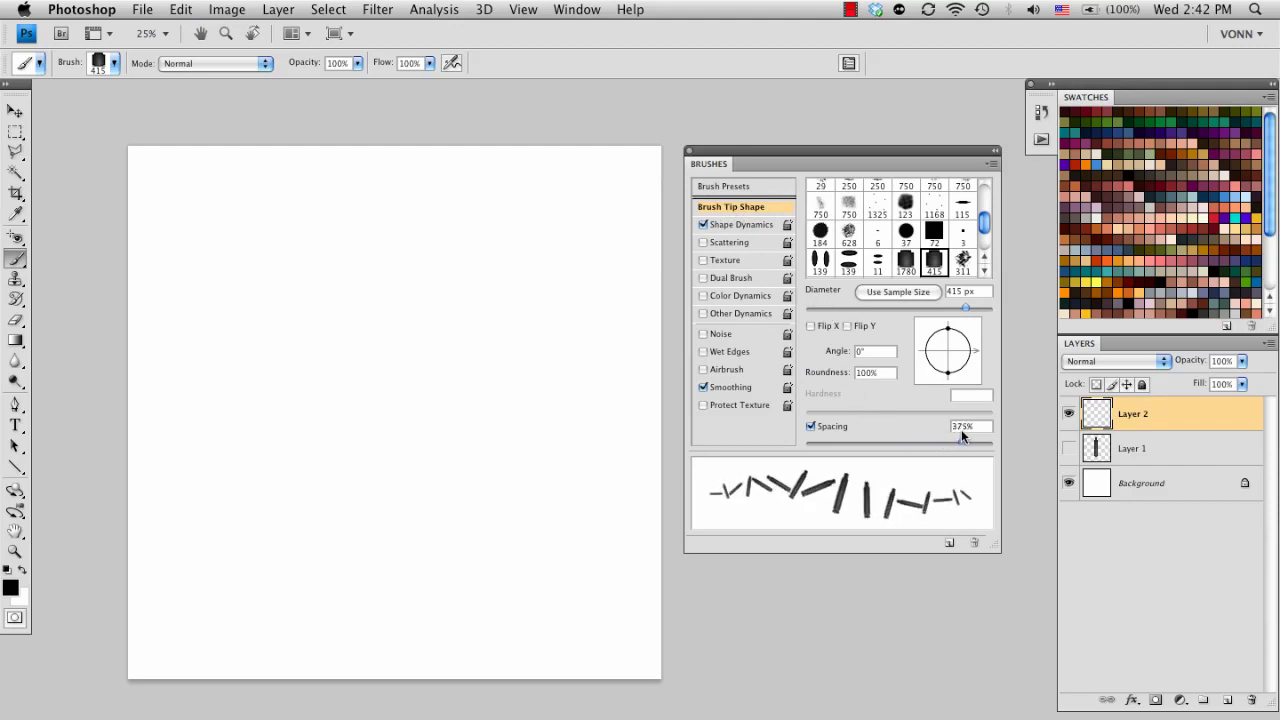
mouse_move(514, 234)
mouse_down()
mouse_move(294, 477)
mouse_move(509, 546)
mouse_move(609, 414)
mouse_move(533, 425)
mouse_up()
key(super+z)
click(743, 224)
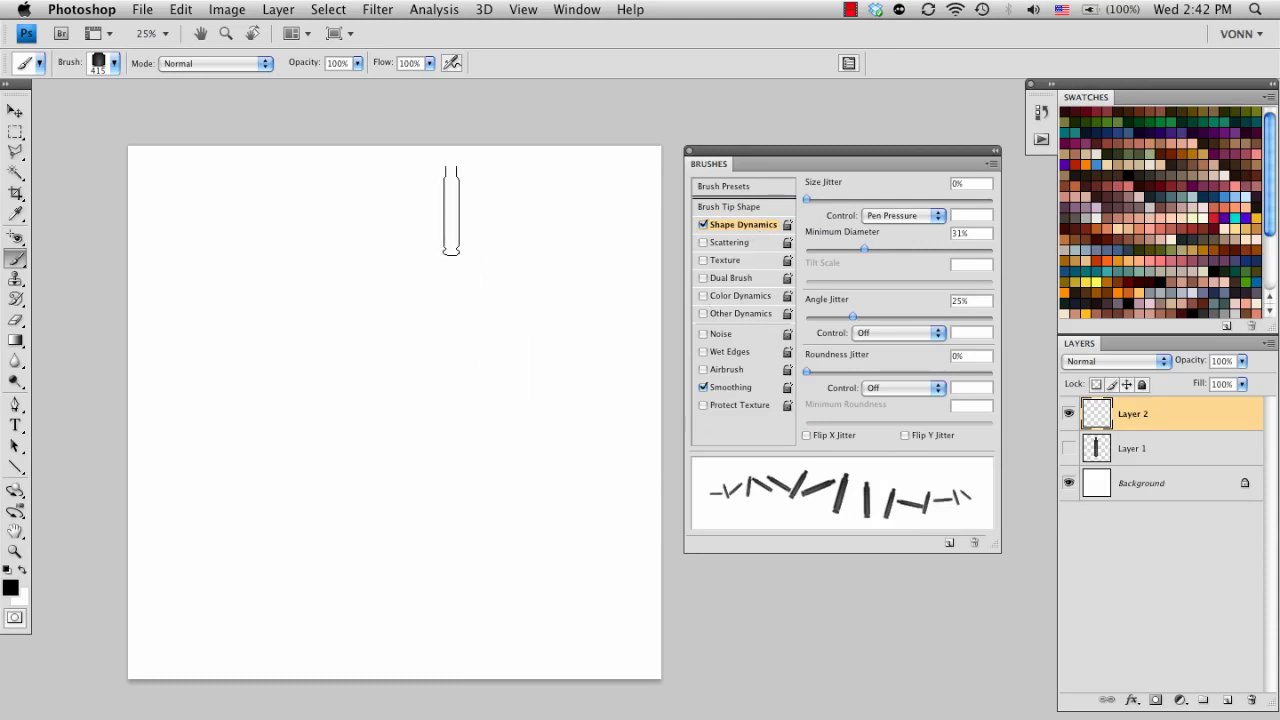
mouse_move(455, 200)
mouse_down()
mouse_move(457, 240)
mouse_move(422, 341)
mouse_move(449, 518)
mouse_move(526, 286)
mouse_move(611, 307)
mouse_move(618, 416)
mouse_up()
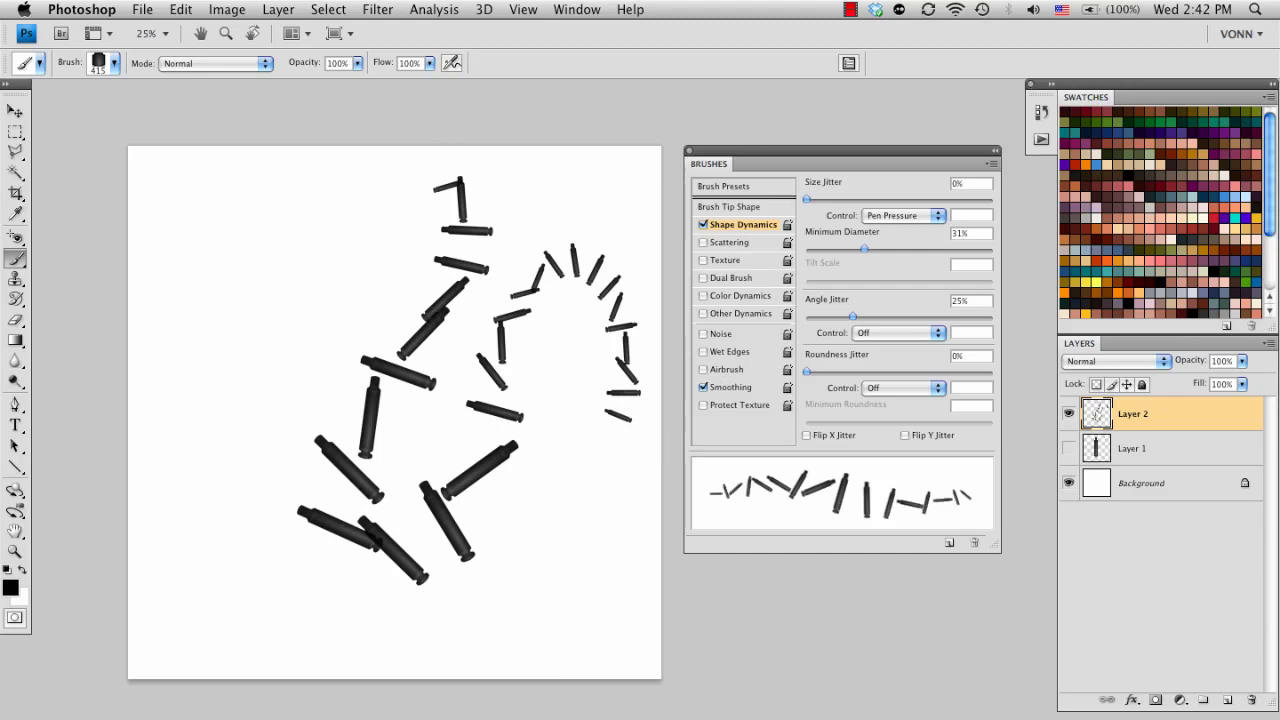
key(super+z)
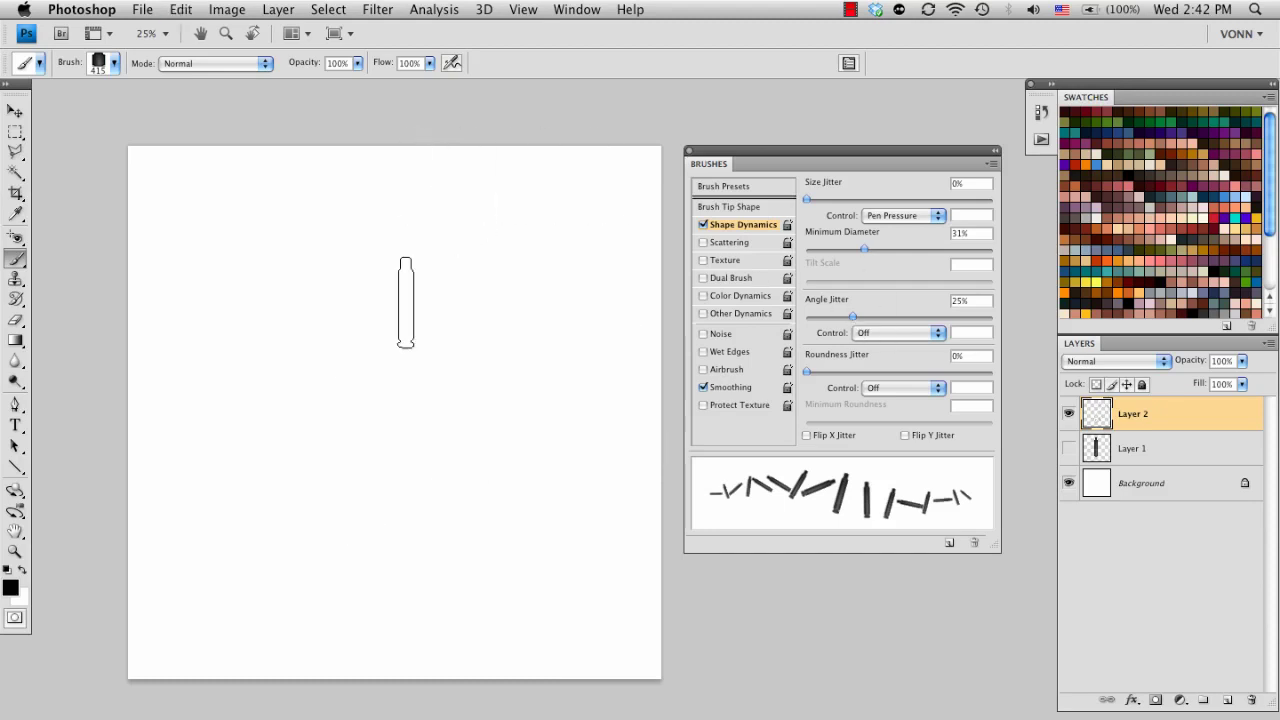
Set Size Jitter to 76% and test varied-size shells, then undo
drag(810, 203, 948, 187)
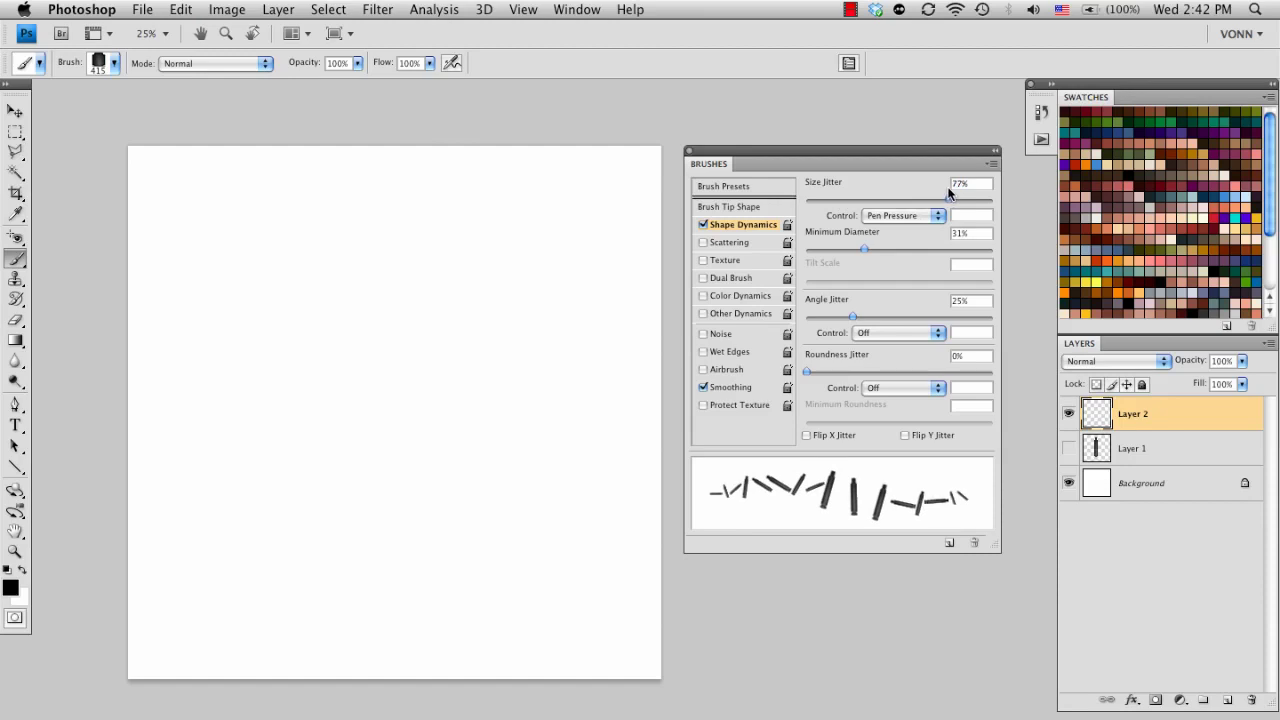
mouse_move(472, 235)
mouse_down()
mouse_move(422, 351)
mouse_move(353, 470)
mouse_move(490, 500)
mouse_move(645, 580)
mouse_up()
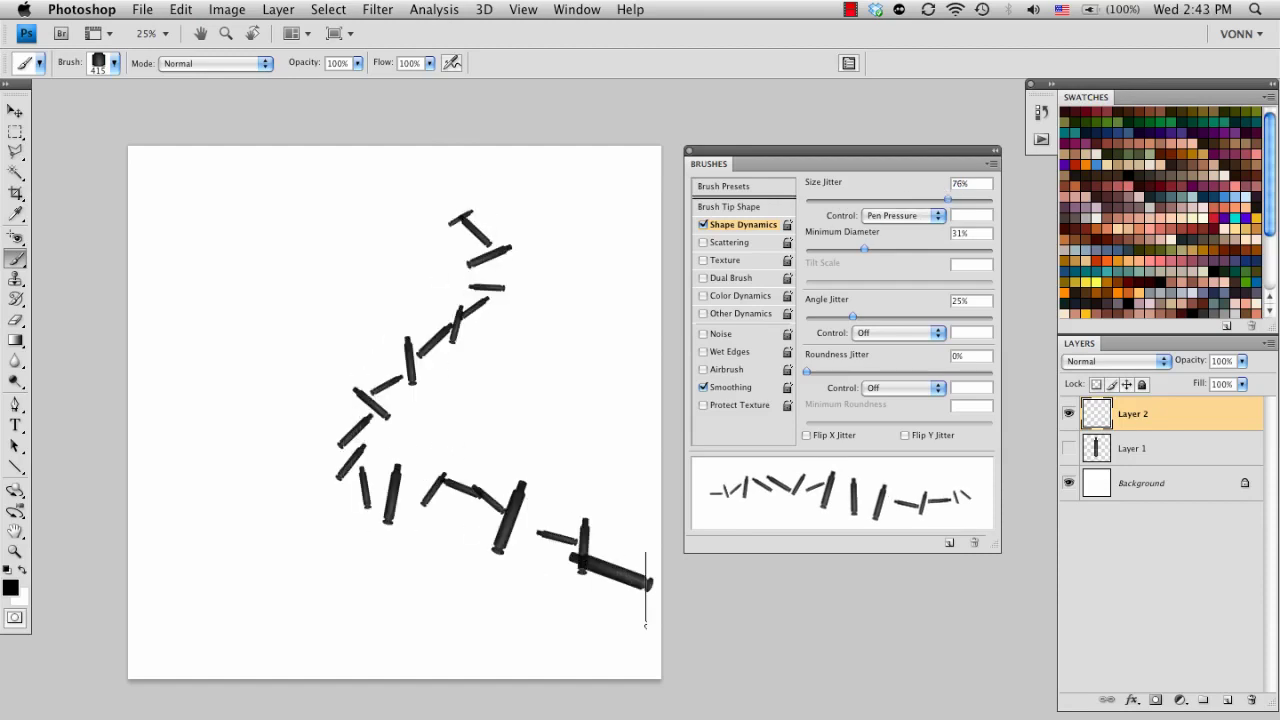
key(super+z)
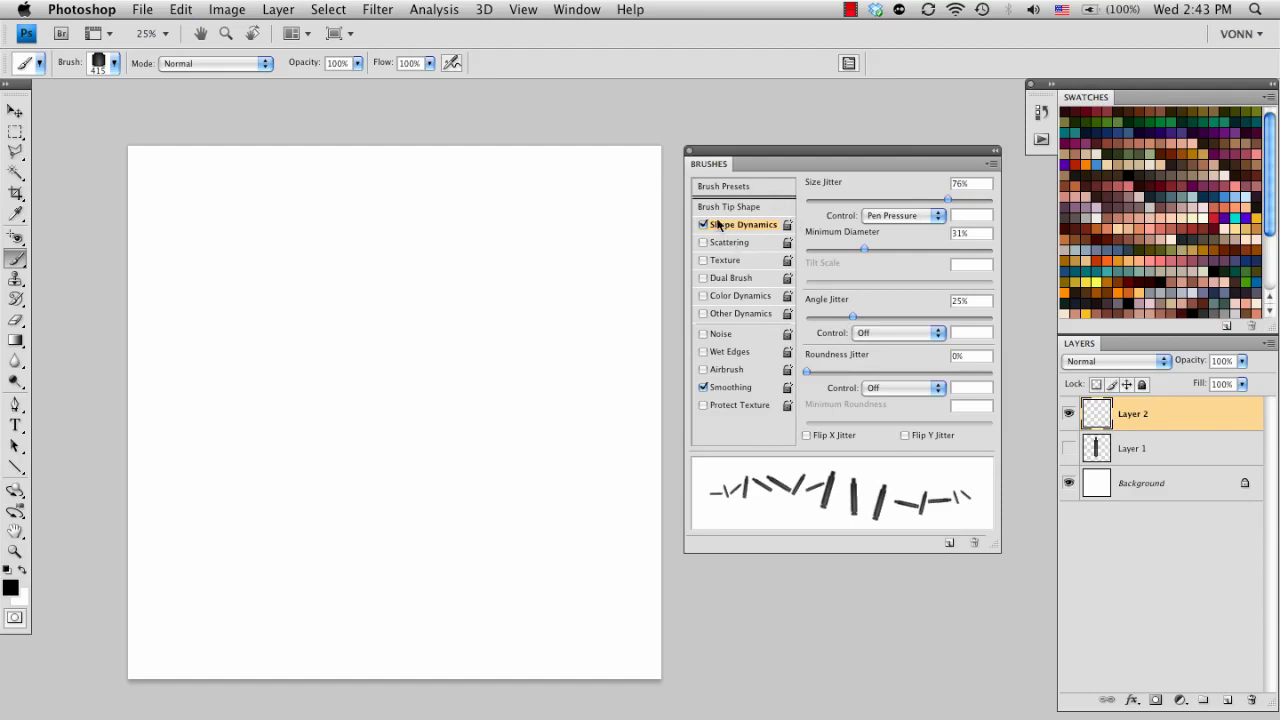
Enable Scattering at 756% and shrink the brush to 207 px, testing and undoing strokes
click(729, 244)
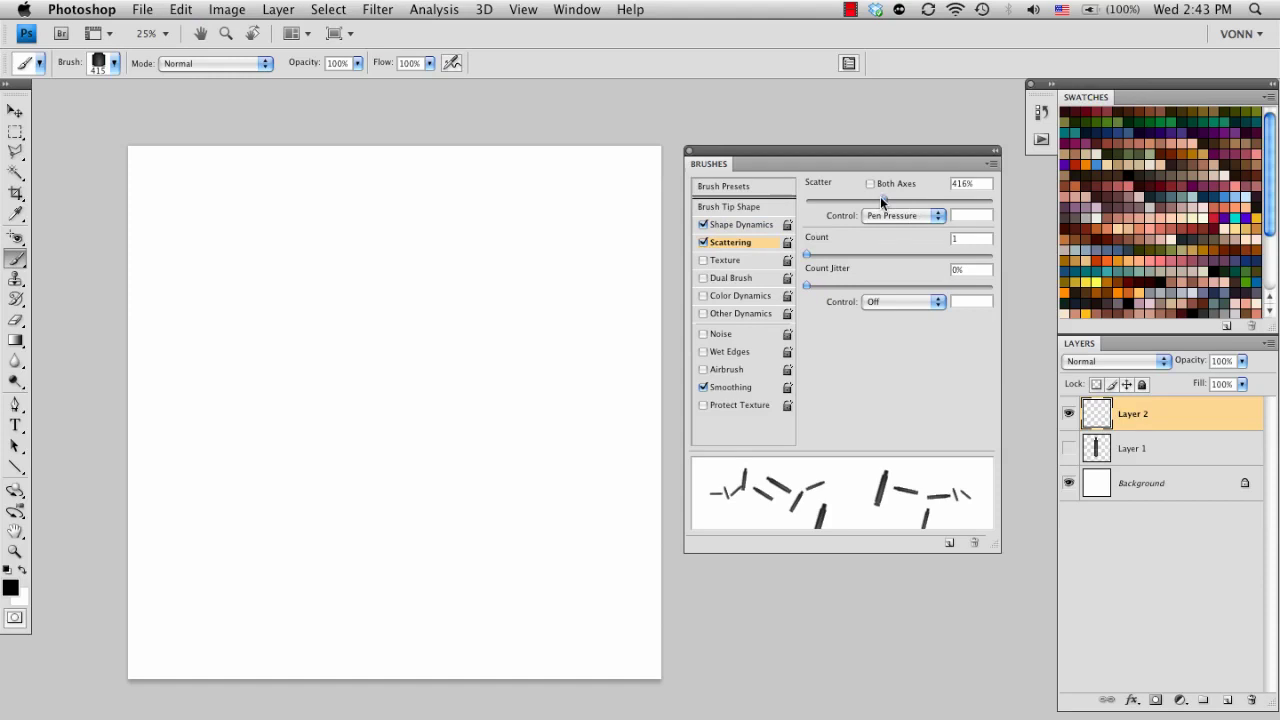
drag(880, 197, 789, 206)
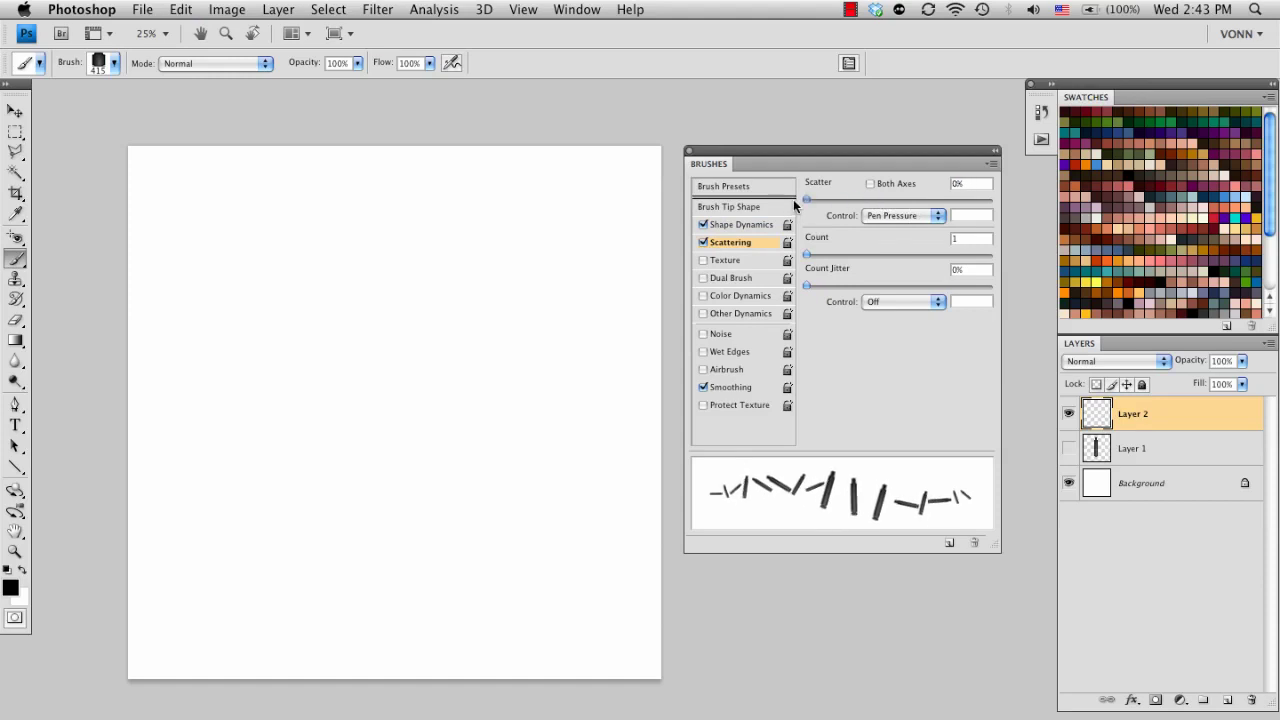
drag(807, 198, 945, 215)
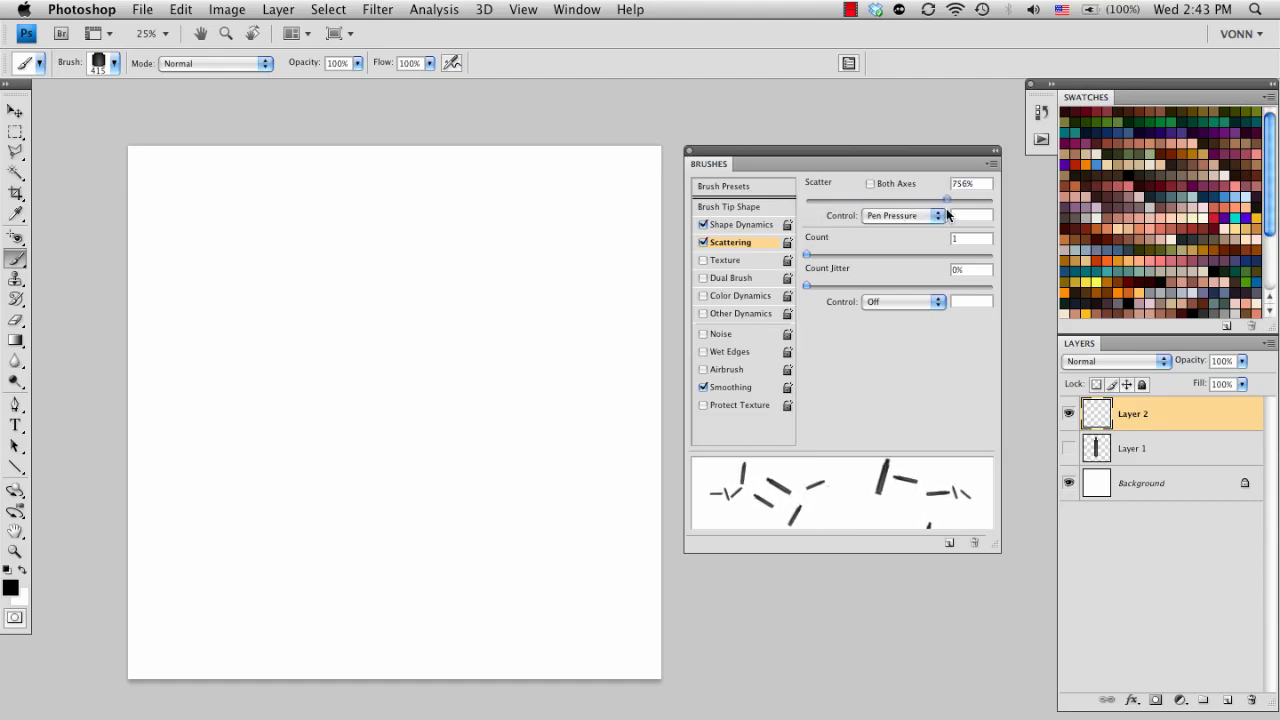
mouse_move(360, 226)
mouse_down()
mouse_move(338, 418)
mouse_move(500, 407)
mouse_move(604, 363)
mouse_move(601, 457)
mouse_up()
key(super+z)
key(bracketleft)
mouse_move(591, 200)
mouse_down()
mouse_move(511, 321)
mouse_move(426, 385)
mouse_move(515, 464)
mouse_move(546, 532)
mouse_move(475, 590)
mouse_move(217, 374)
mouse_move(200, 487)
mouse_move(226, 551)
mouse_move(320, 633)
mouse_move(517, 603)
mouse_up()
key(super+z)
Widen spacing to 480% and paint scattered shells across the canvas
click(742, 224)
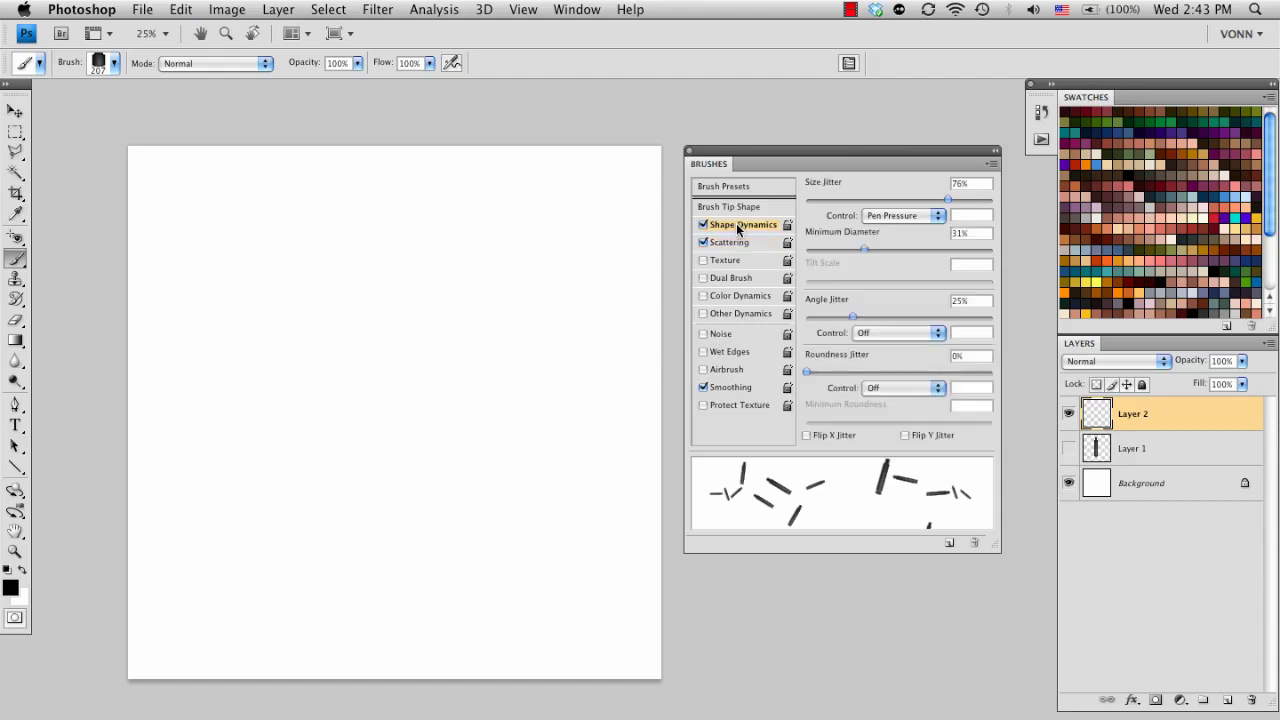
click(735, 207)
drag(966, 439, 971, 439)
mouse_move(543, 268)
mouse_down()
mouse_move(521, 323)
mouse_move(368, 443)
mouse_move(348, 568)
mouse_move(609, 591)
mouse_up()
mouse_move(561, 213)
mouse_down()
mouse_move(359, 338)
mouse_move(254, 550)
mouse_move(506, 513)
mouse_move(489, 393)
mouse_move(508, 468)
mouse_move(316, 508)
mouse_move(297, 645)
mouse_up()
Undo the last scattered shells and turn off Other Dynamics
key(super+z)
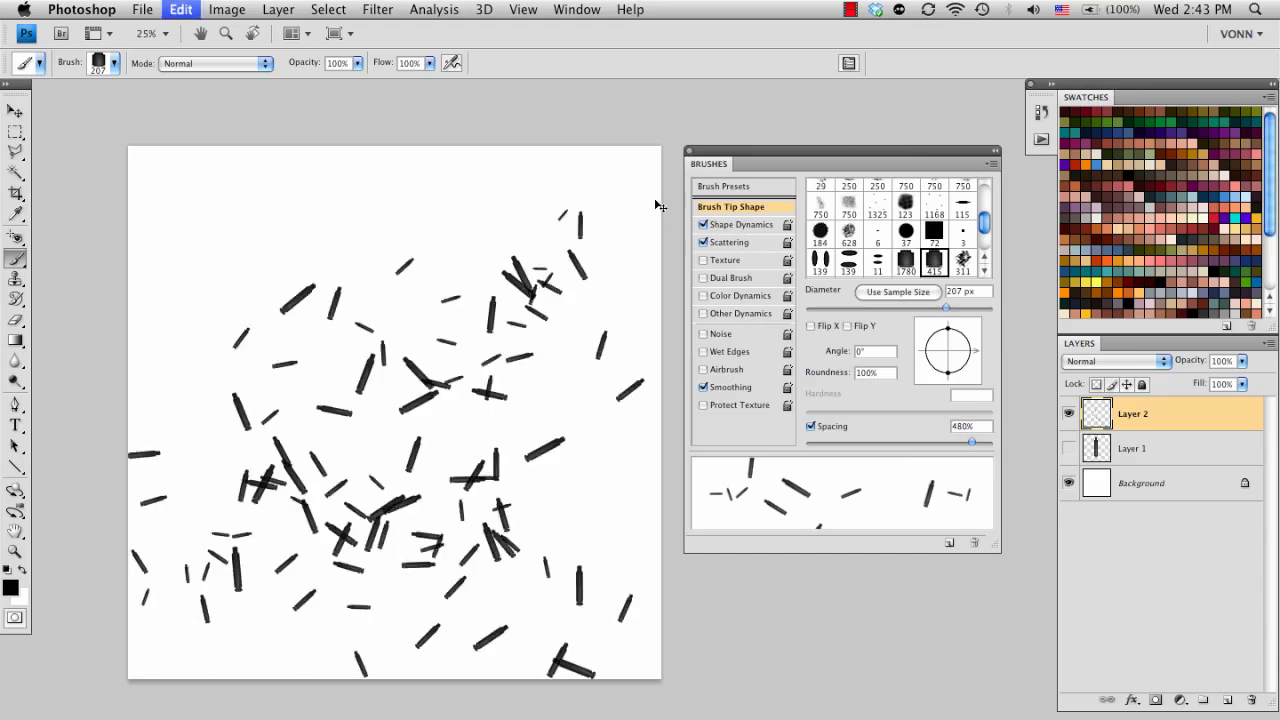
click(733, 313)
click(703, 313)
click(726, 243)
click(738, 225)
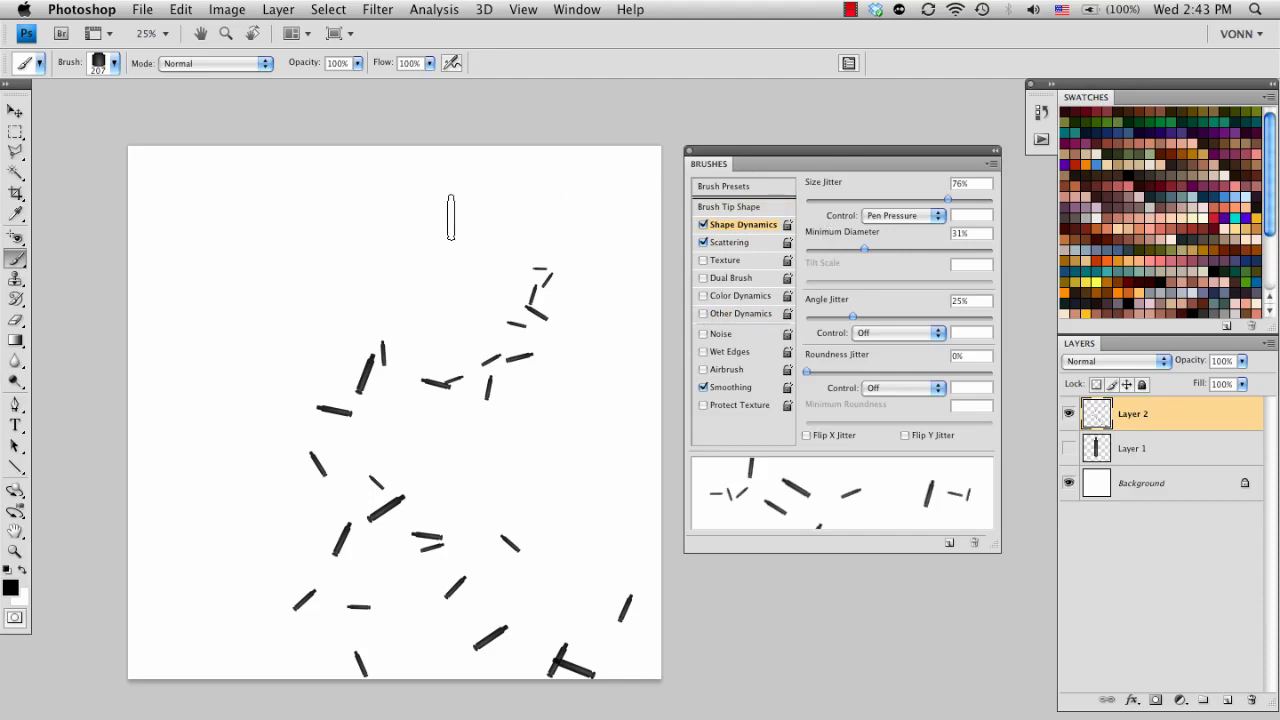
Set Minimum Diameter to 30% and paint more scattered shells over the canvas
drag(861, 249, 824, 250)
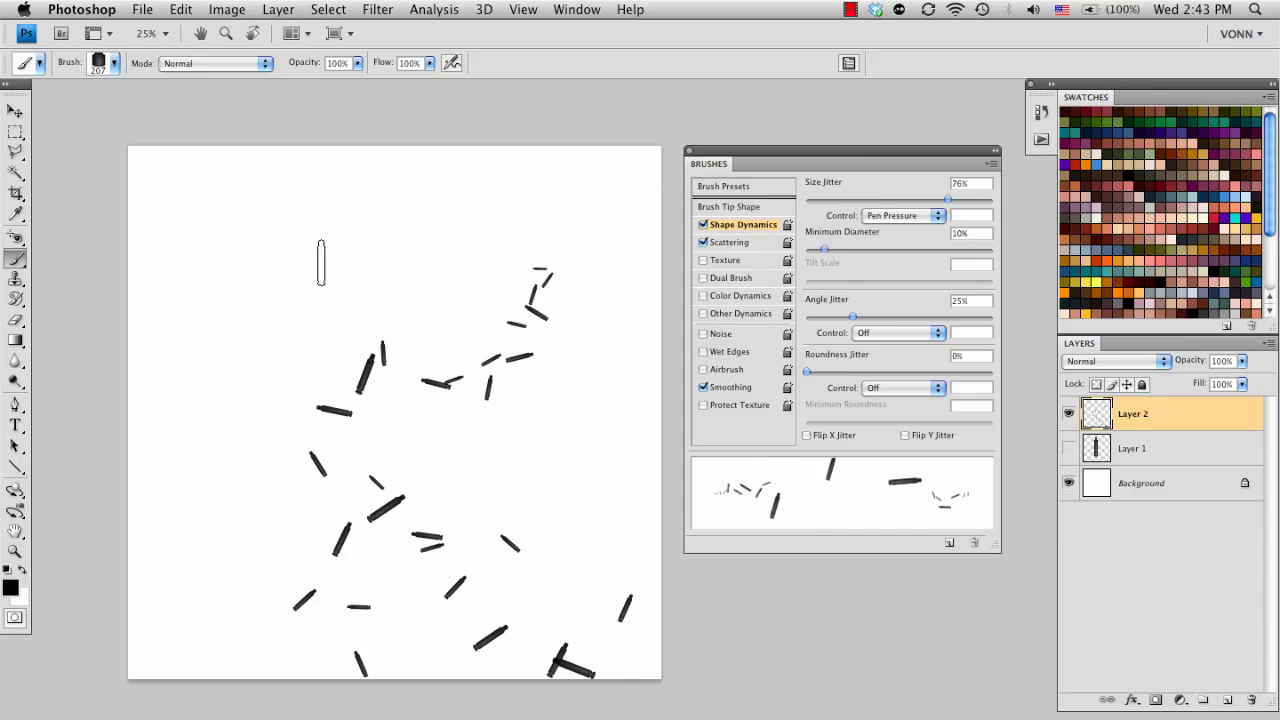
mouse_move(191, 178)
mouse_down()
mouse_move(213, 216)
mouse_move(285, 230)
mouse_move(387, 208)
mouse_move(408, 232)
mouse_move(412, 270)
mouse_move(308, 325)
mouse_move(186, 505)
mouse_move(376, 586)
mouse_move(605, 410)
mouse_move(583, 242)
mouse_up()
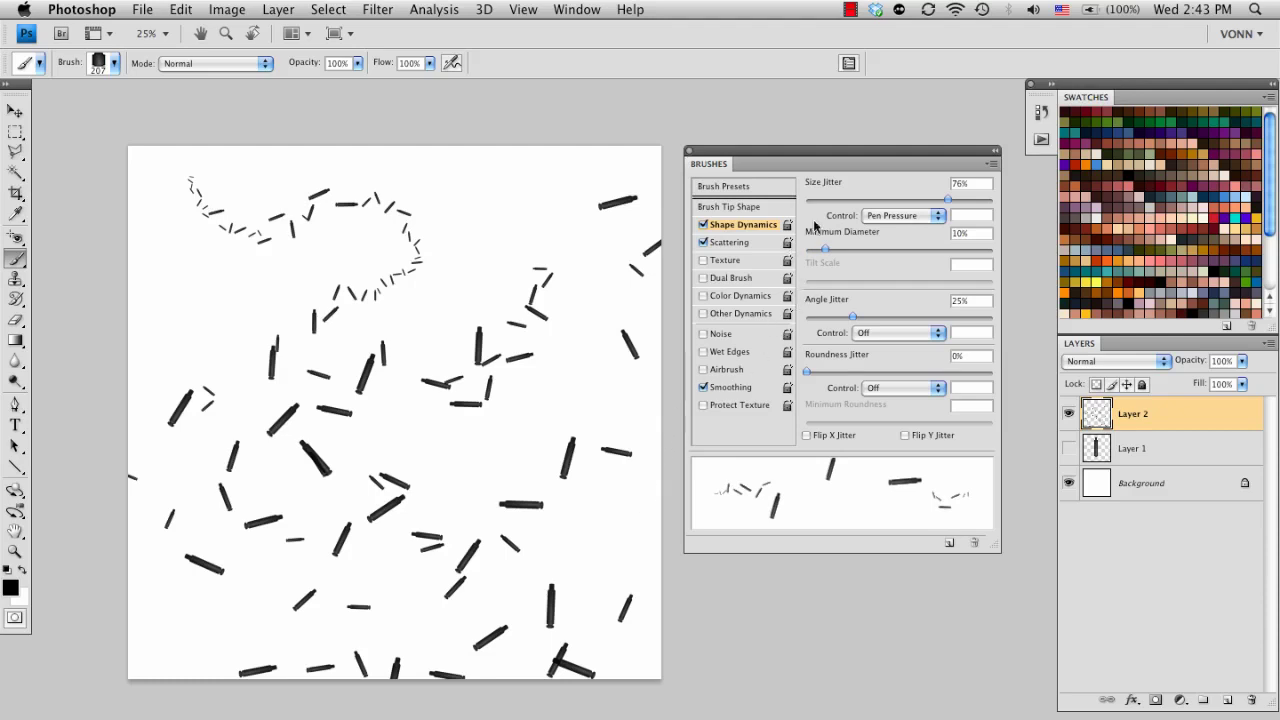
mouse_move(832, 248)
mouse_down()
mouse_move(872, 249)
mouse_move(861, 246)
mouse_up()
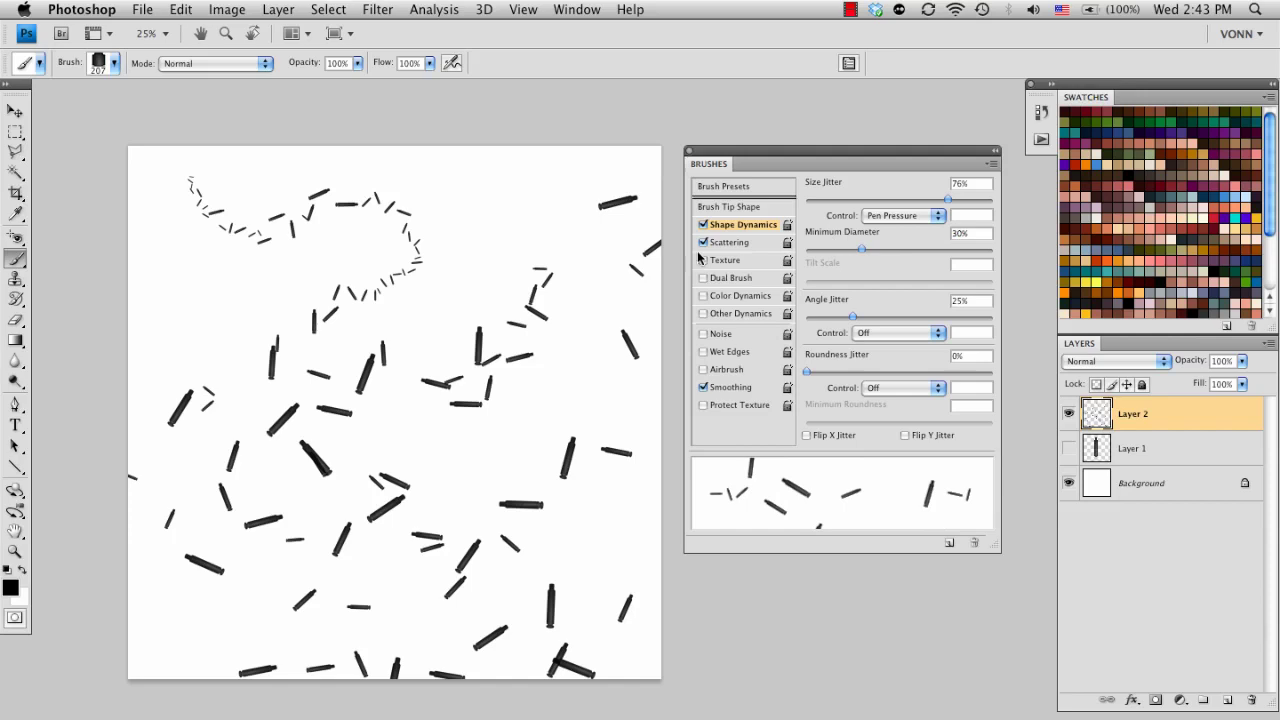
mouse_move(495, 195)
mouse_down()
mouse_move(424, 327)
mouse_move(430, 495)
mouse_up()
key(super+z)
key(super+z)
Save the 207 px scattered brush as preset Bullet_Brush_Flying and paint a few shells with it
click(115, 63)
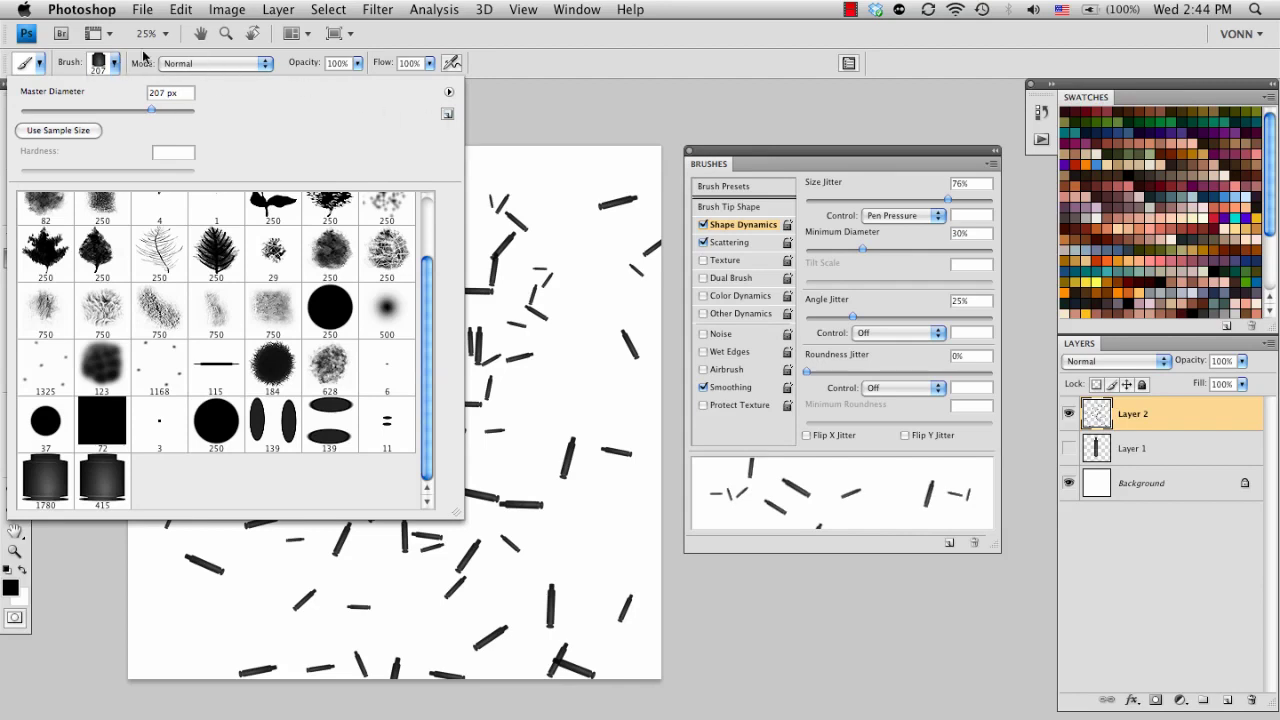
click(448, 116)
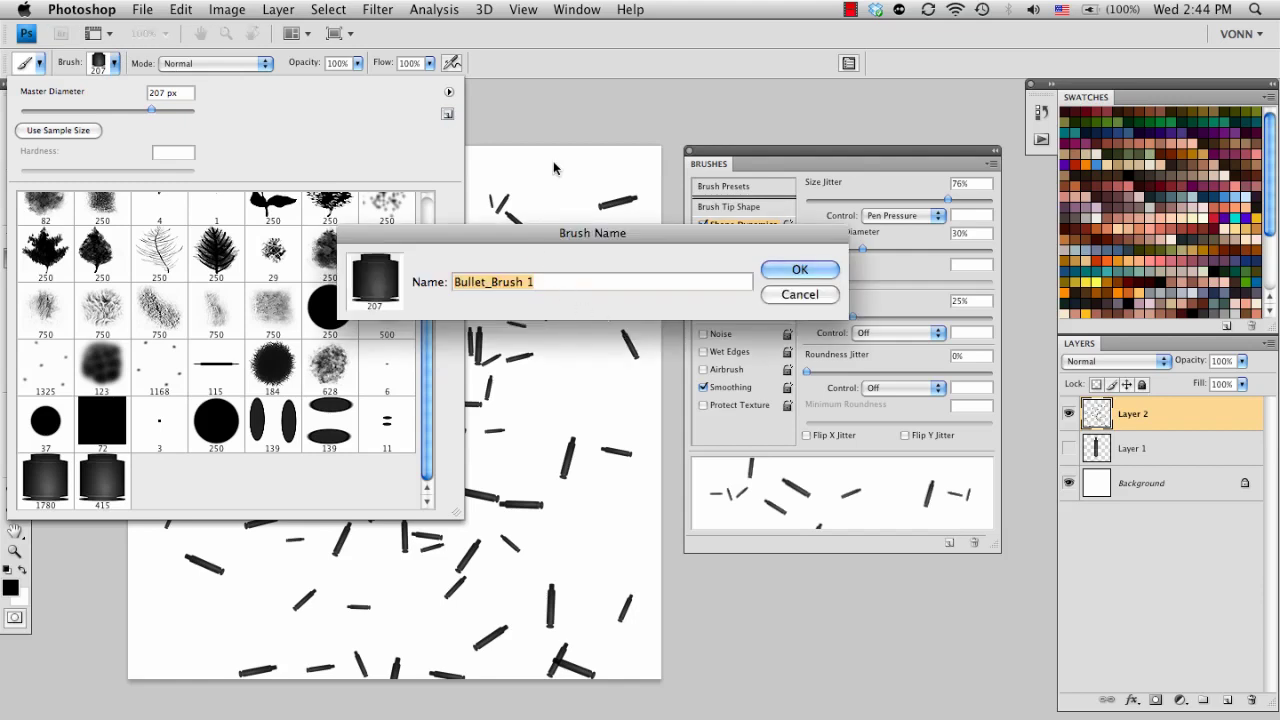
click(567, 280)
double_click(490, 282)
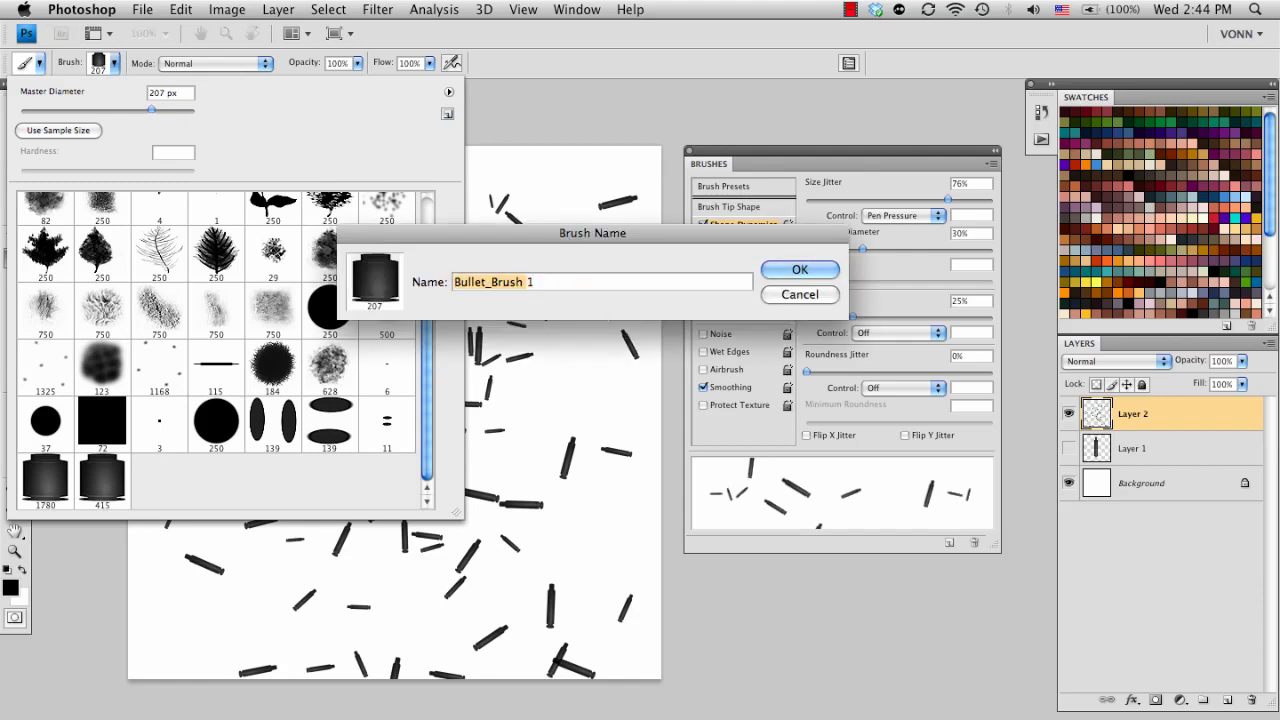
click(547, 281)
key(BackSpace)
key(BackSpace)
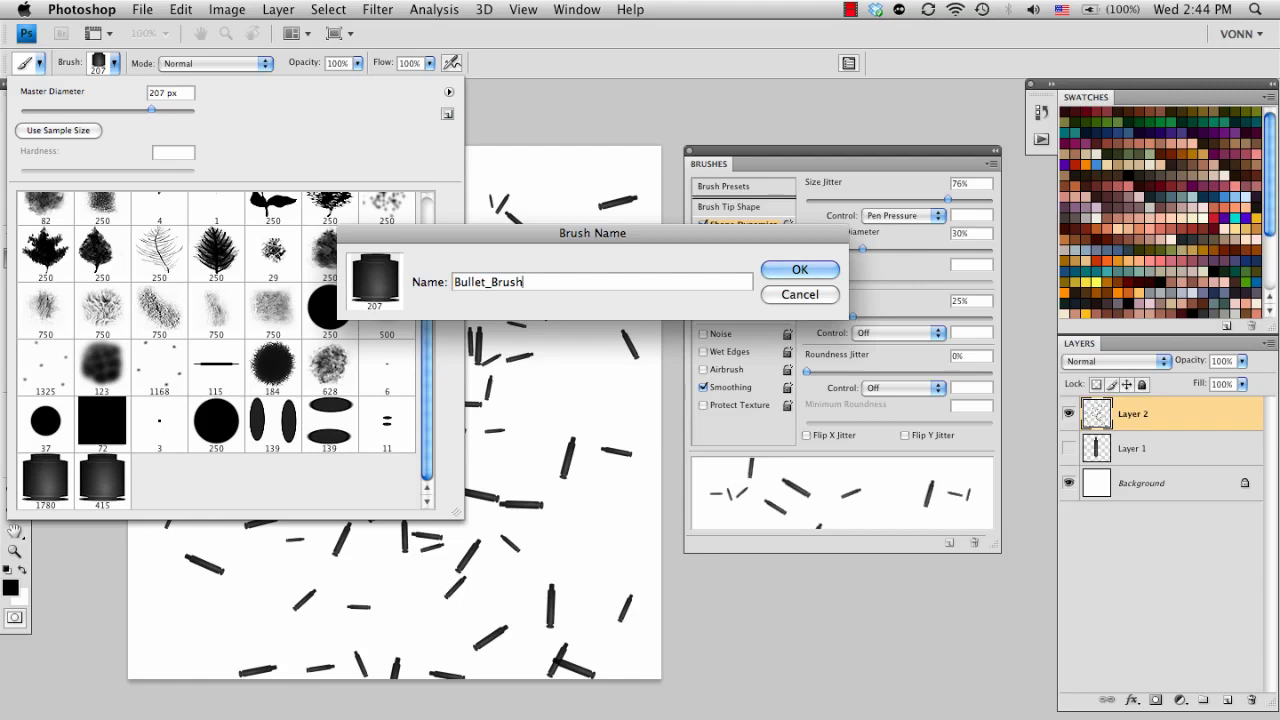
text(_Flying)
click(798, 272)
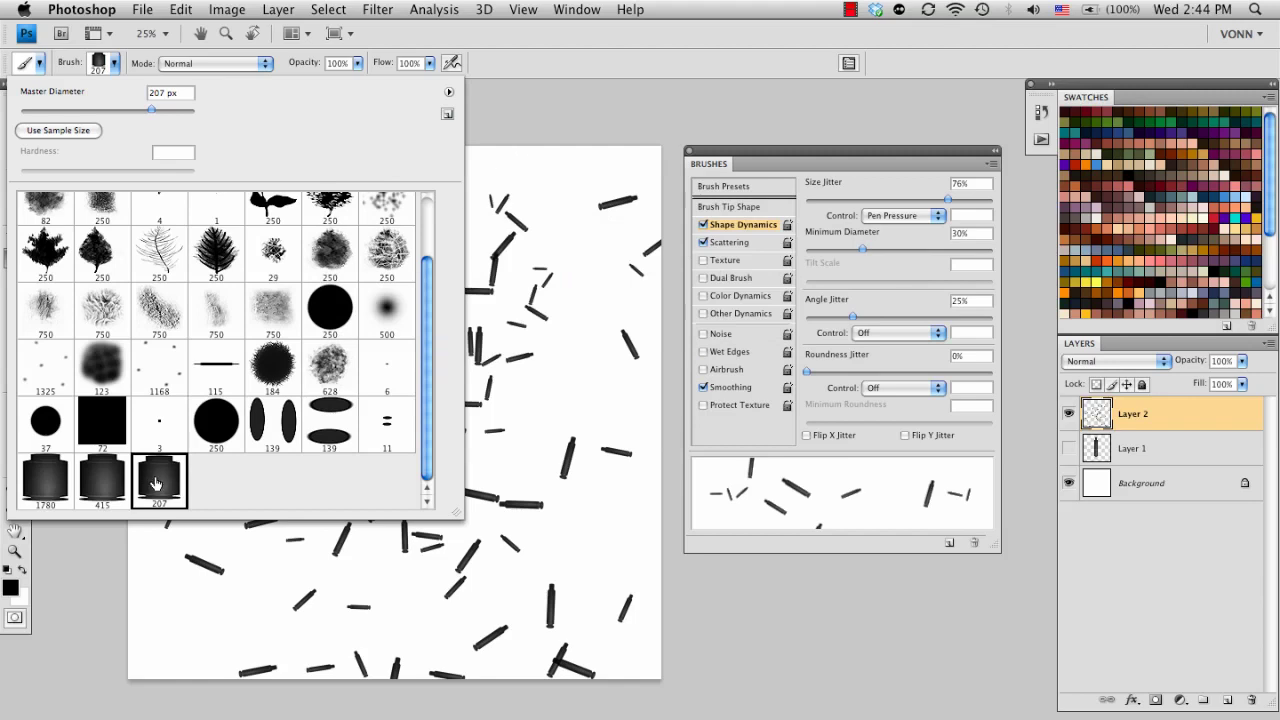
key(Return)
drag(563, 429, 470, 470)
click(113, 63)
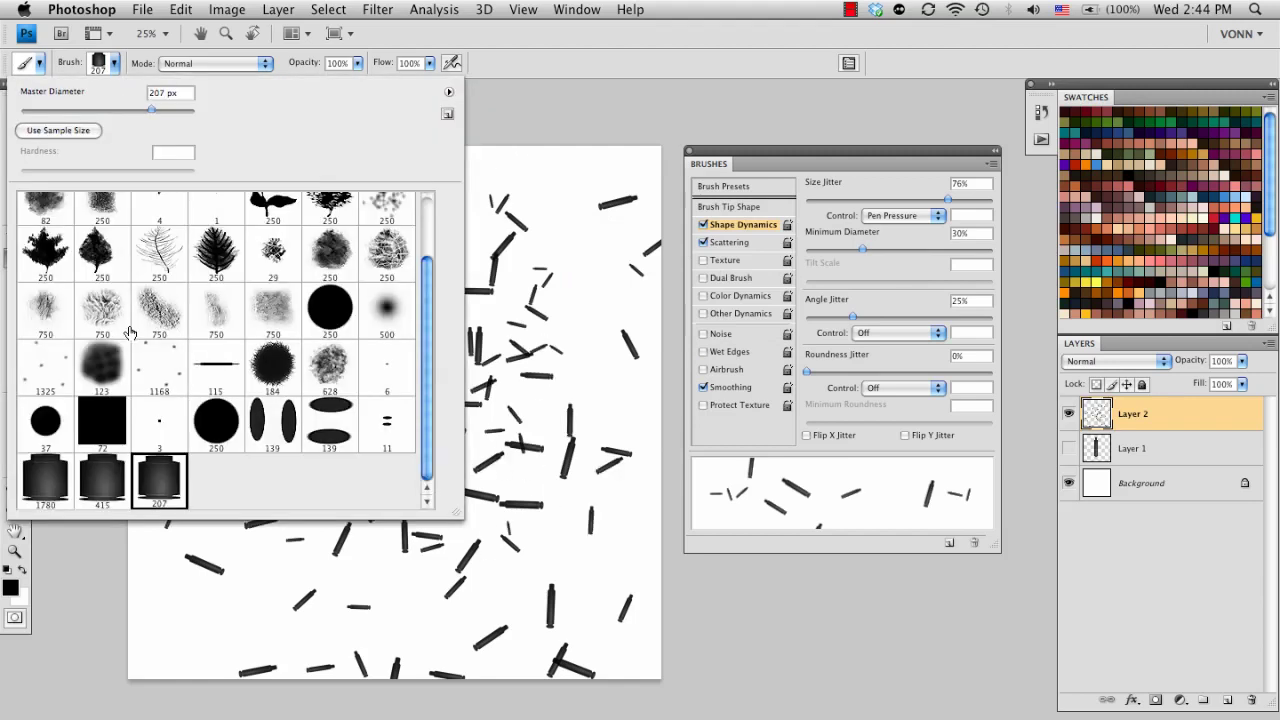
Pick the 415 px Bullet_Brush_Sequence preset and paint a dense row of upright shells along the bottom
click(118, 495)
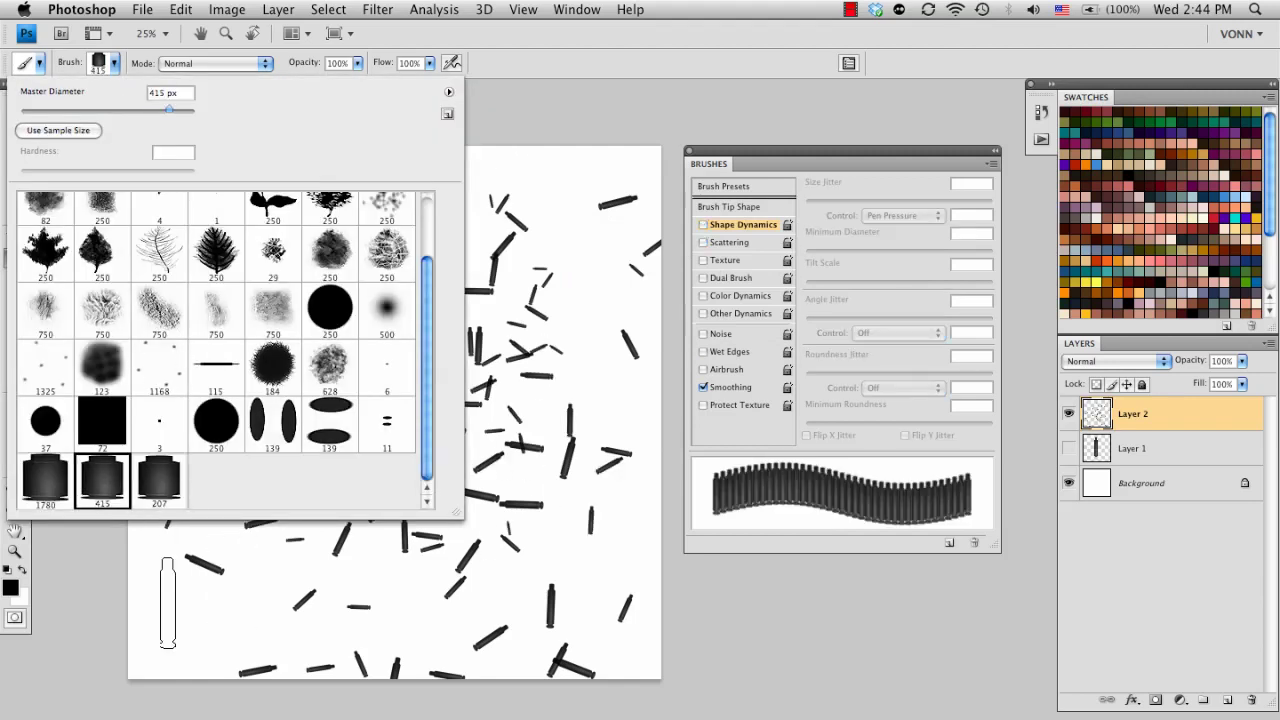
key(Return)
drag(150, 598, 769, 599)
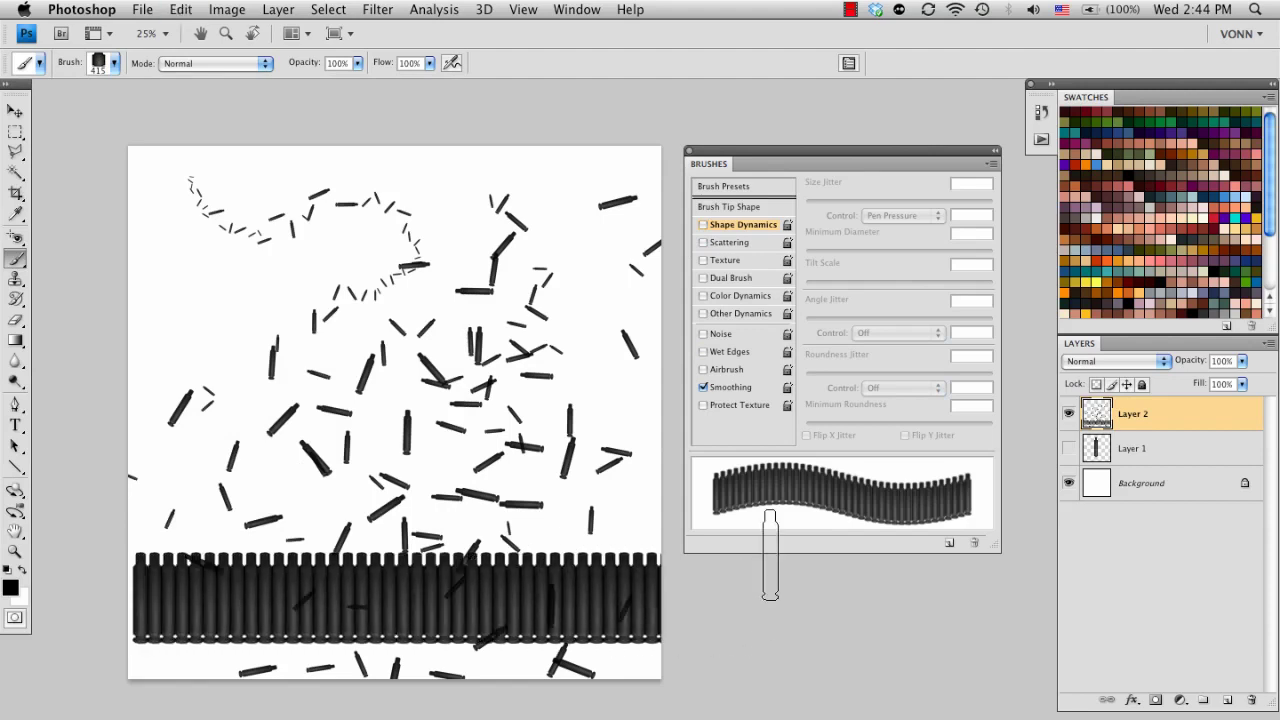